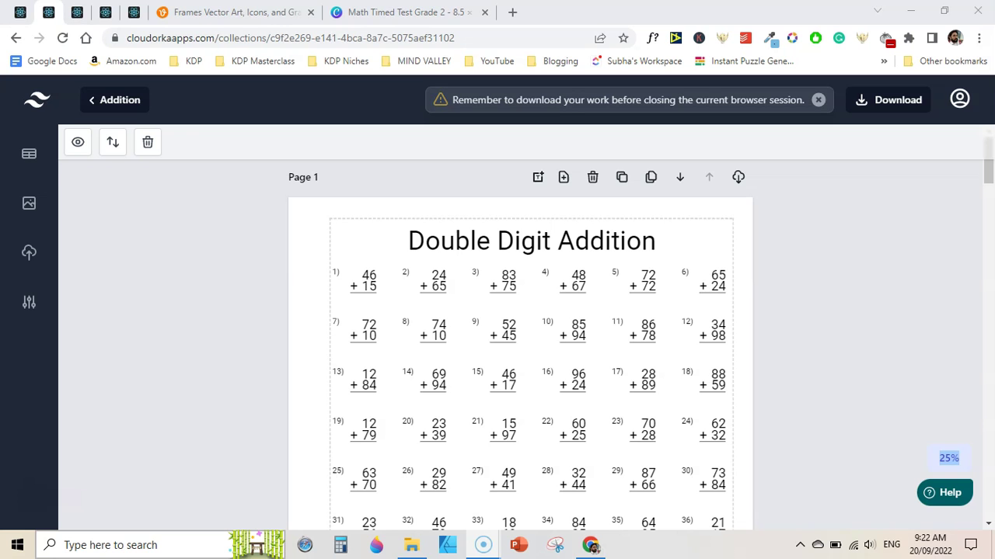
- Examine the Math Worksheets Generator page and its FE, PRO, PREMIUM and ELITE editions
left_click(20, 11)
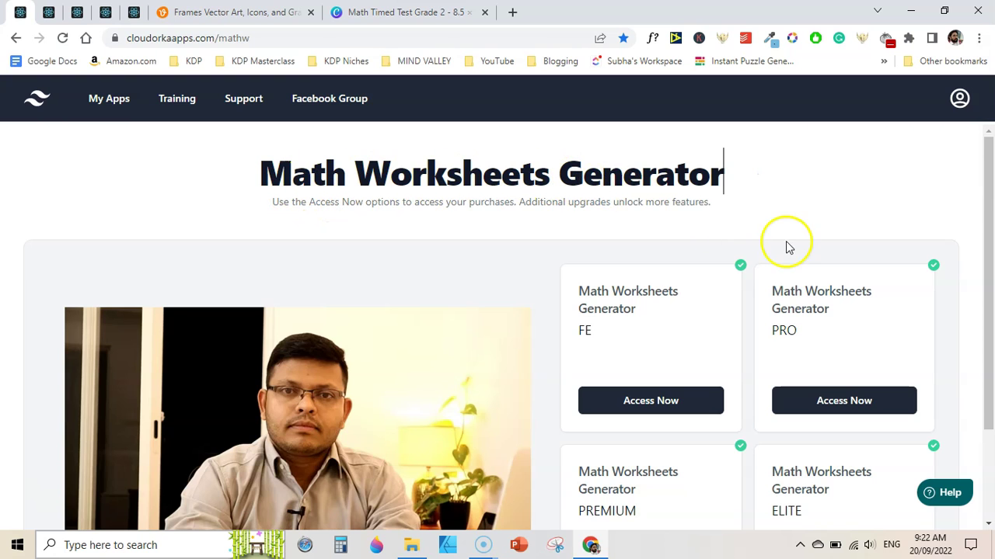
scroll(746, 249, "down", 1)
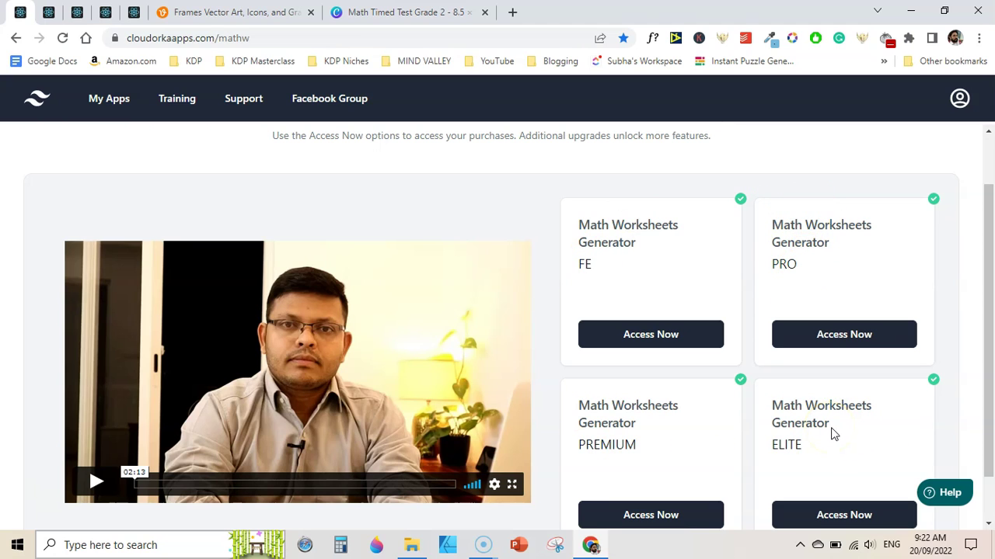
left_click_drag(986, 366, 991, 330)
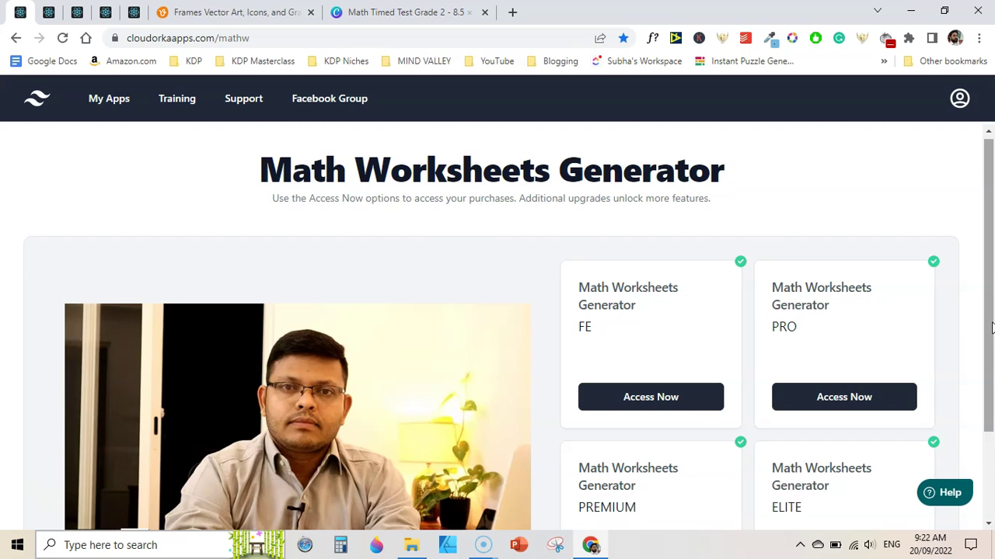
left_click_drag(991, 328, 977, 244)
left_click(866, 160)
left_click(987, 130)
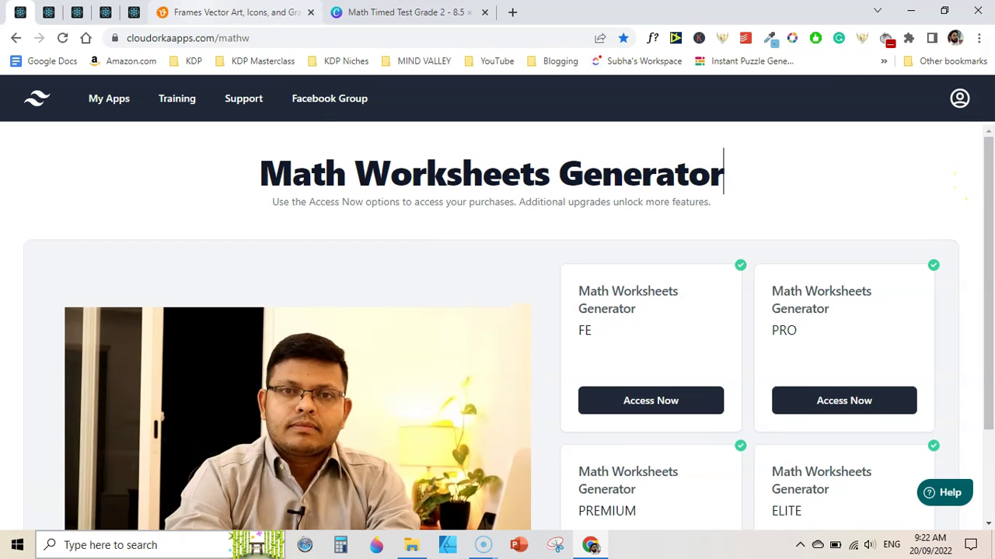
left_click(48, 12)
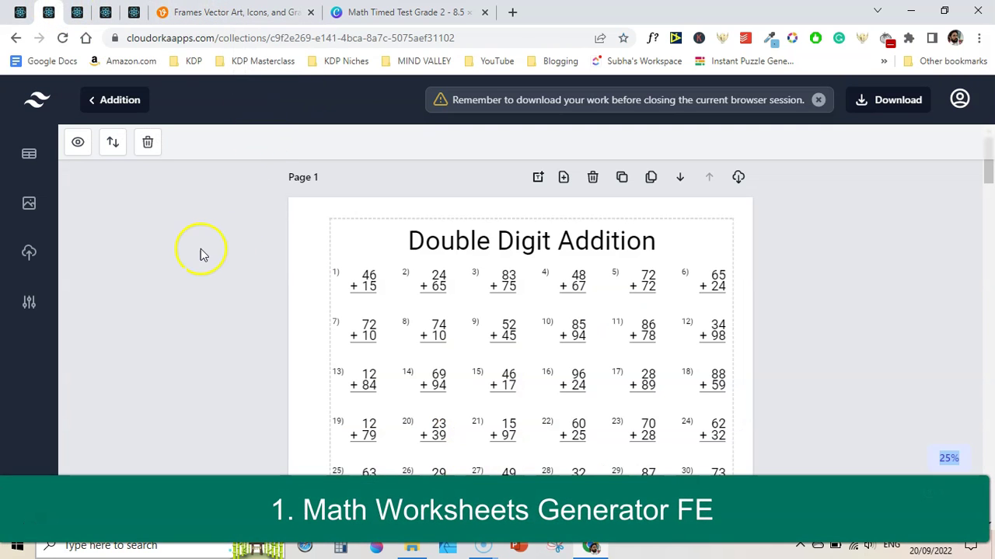
left_click(20, 11)
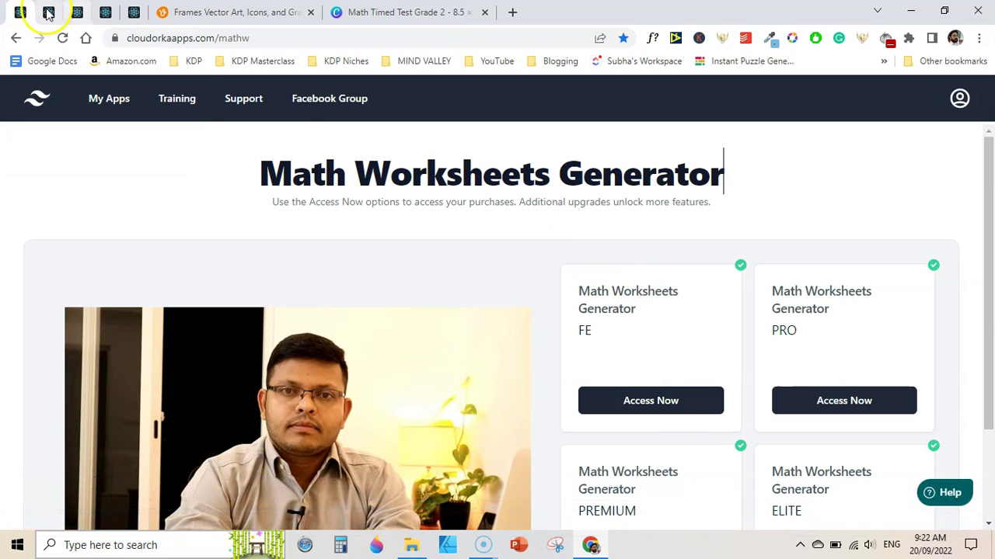
- Look through the sample worksheets in the Addition collection, from Double Digit Addition to the multiplication pages
left_click(48, 12)
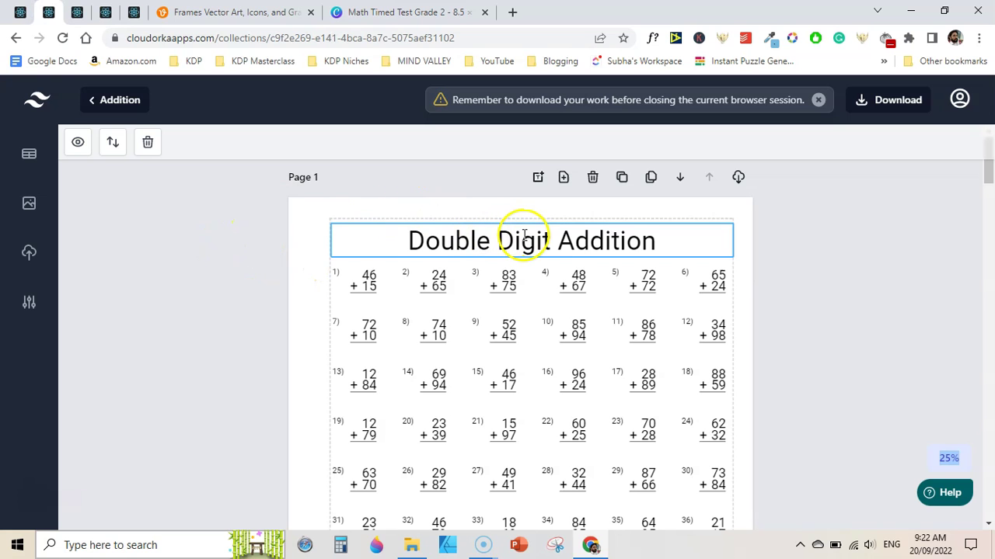
left_click_drag(989, 165, 991, 311)
left_click(439, 241)
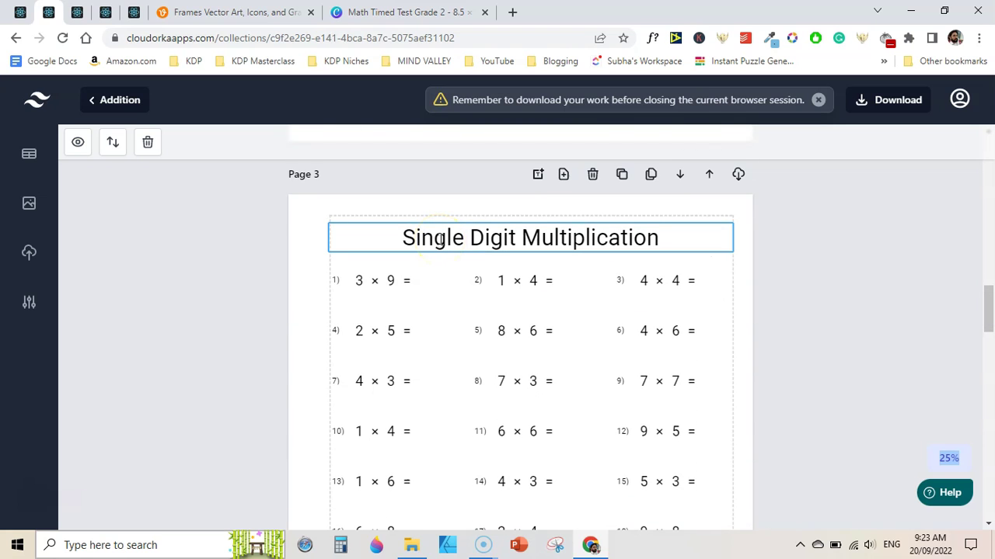
left_click(400, 282)
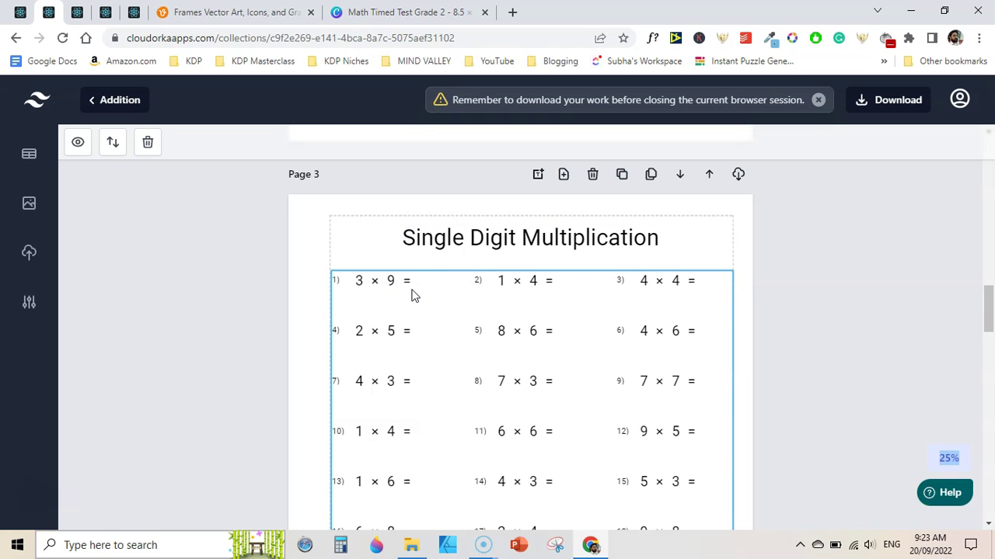
left_click_drag(991, 309, 990, 379)
left_click(989, 392)
left_click_drag(989, 392, 991, 463)
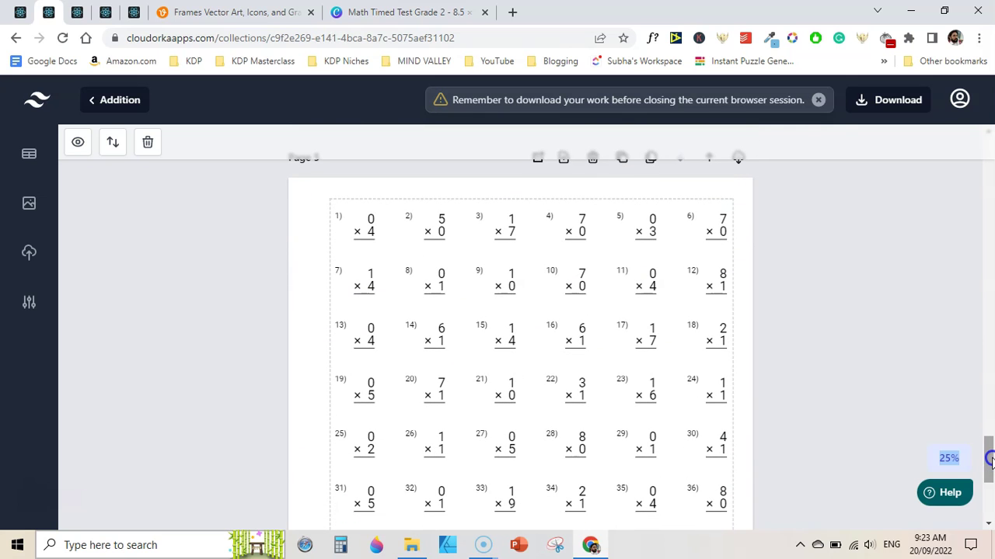
left_click_drag(990, 460, 991, 141)
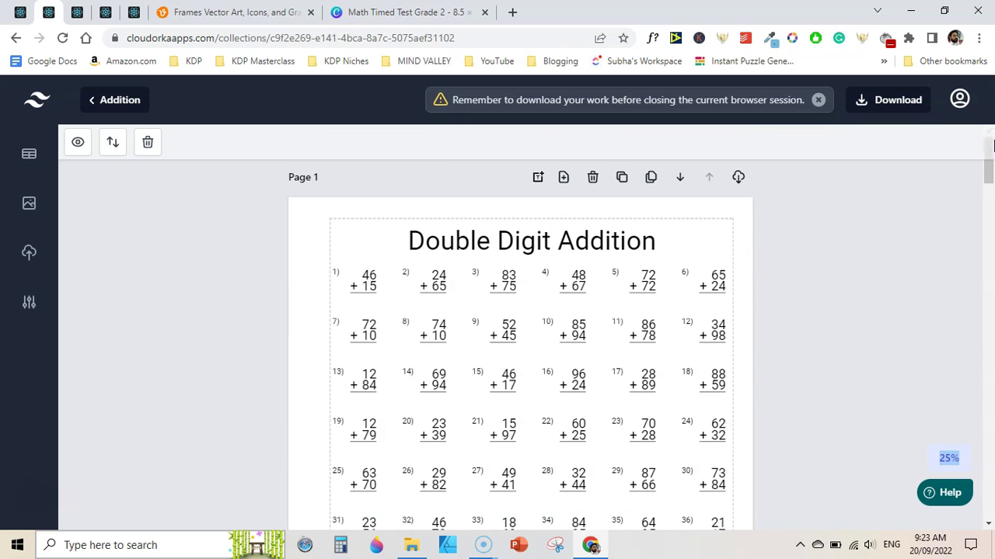
left_click(261, 365)
left_click(162, 268)
- Leave the Addition collection and open the FE edition of Math Worksheets Generator
left_click(113, 100)
left_click(110, 99)
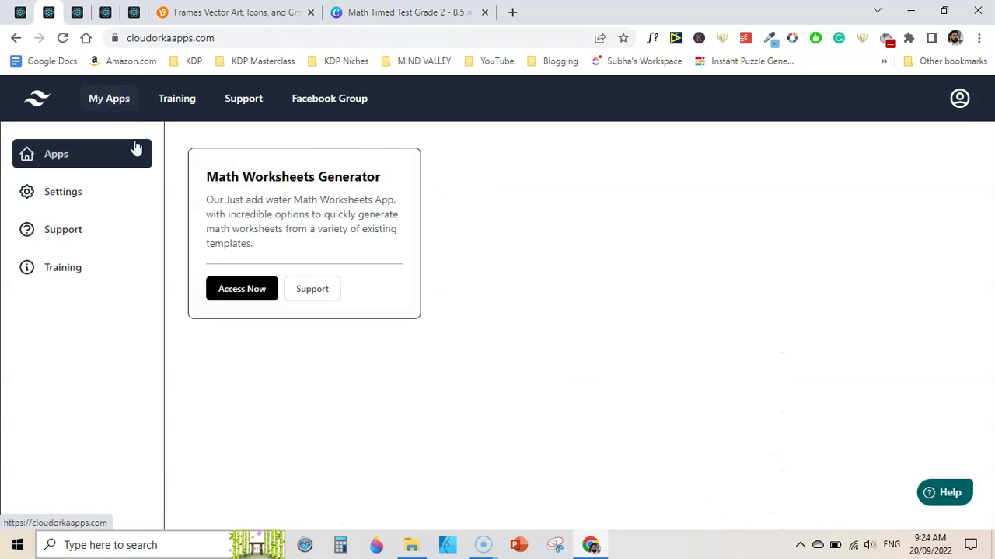
left_click(235, 289)
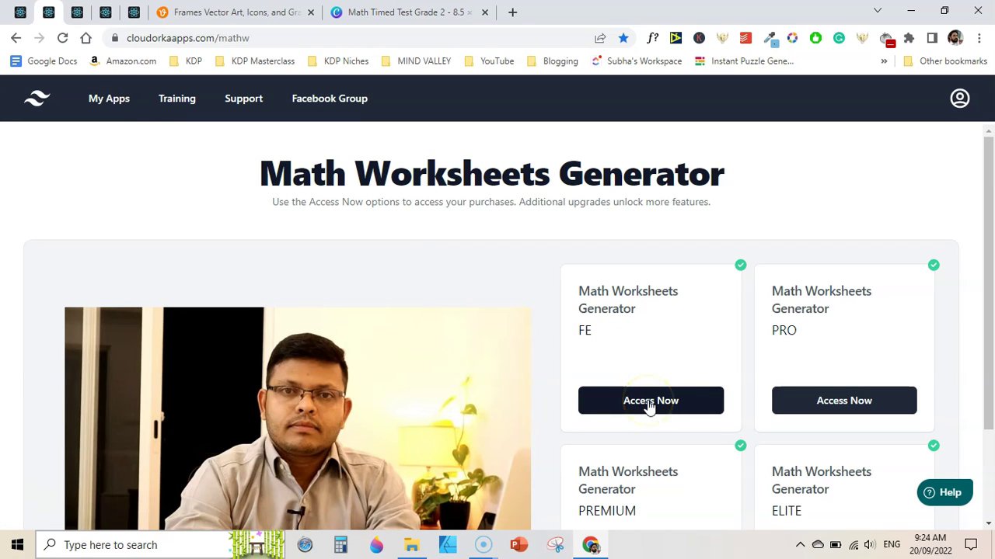
left_click(651, 397)
- Create a new collection named "FE Features" and open it
left_click(493, 295)
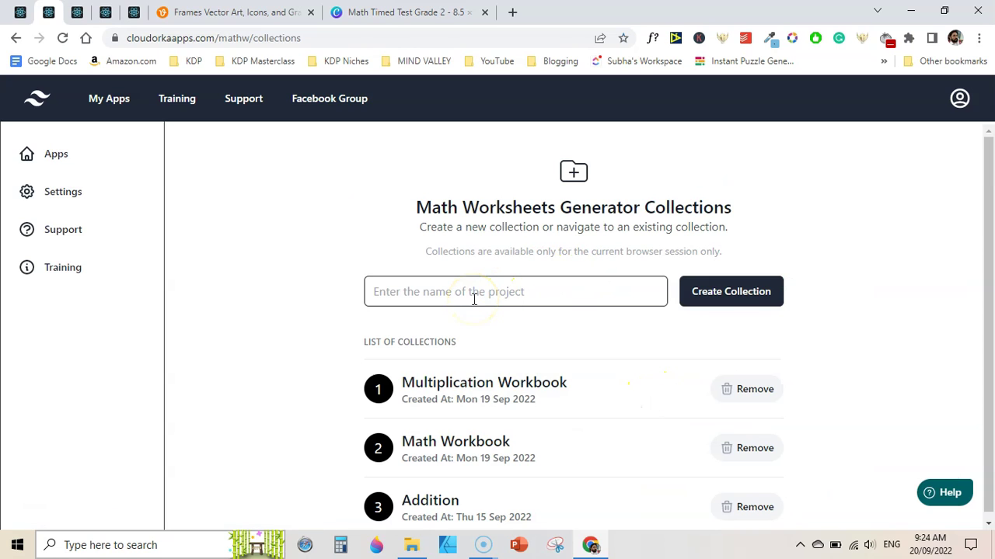
scroll(984, 306, "down", 1)
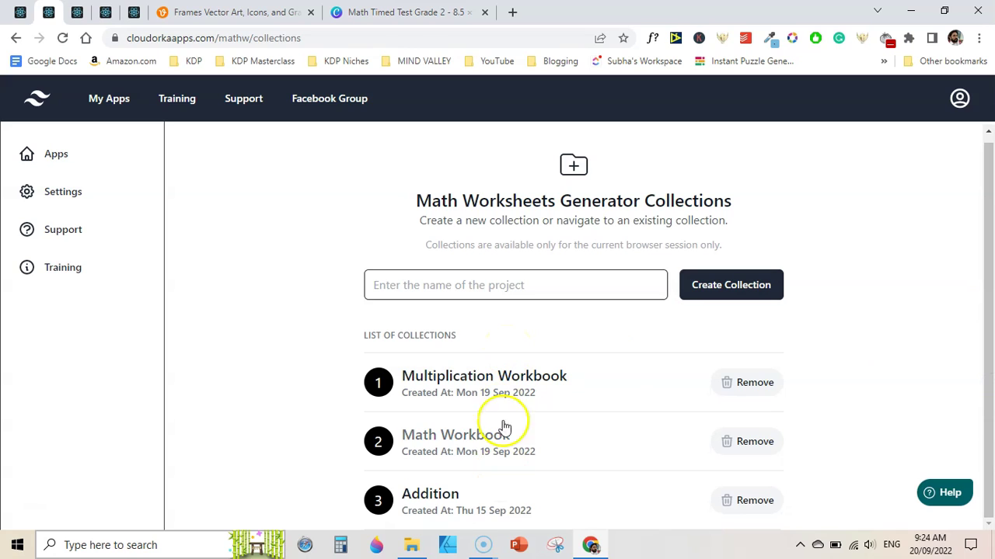
left_click(510, 292)
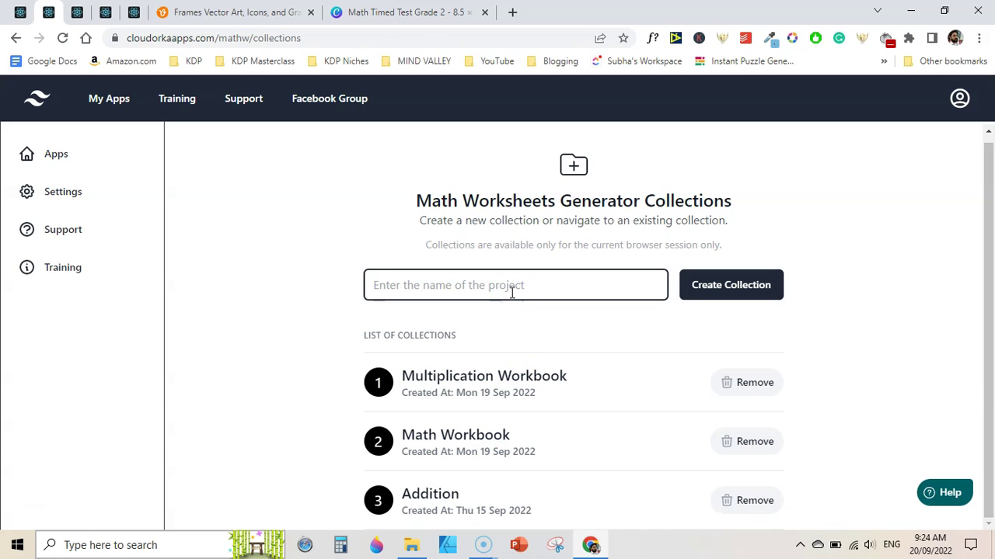
type("Fe")
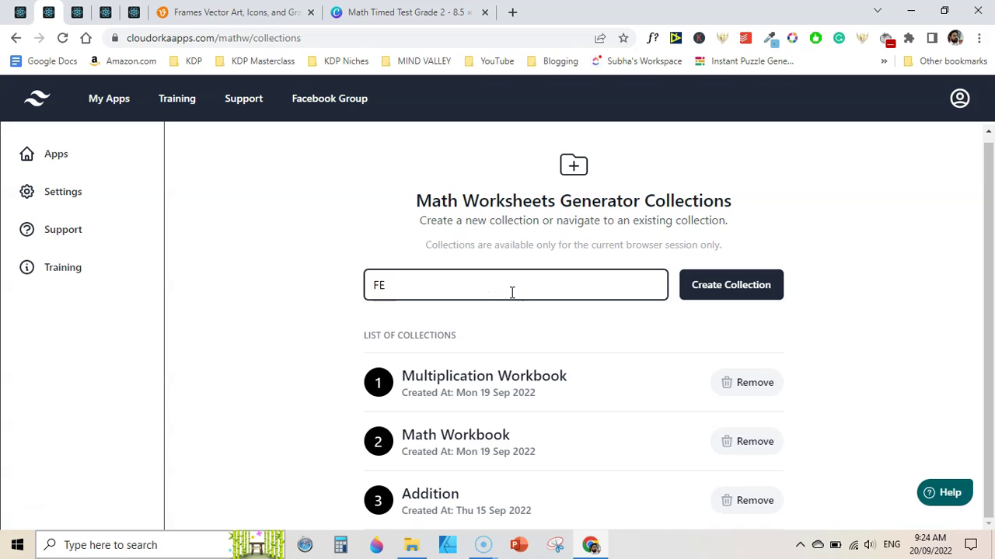
type(" Features")
left_click(733, 289)
left_click(448, 378)
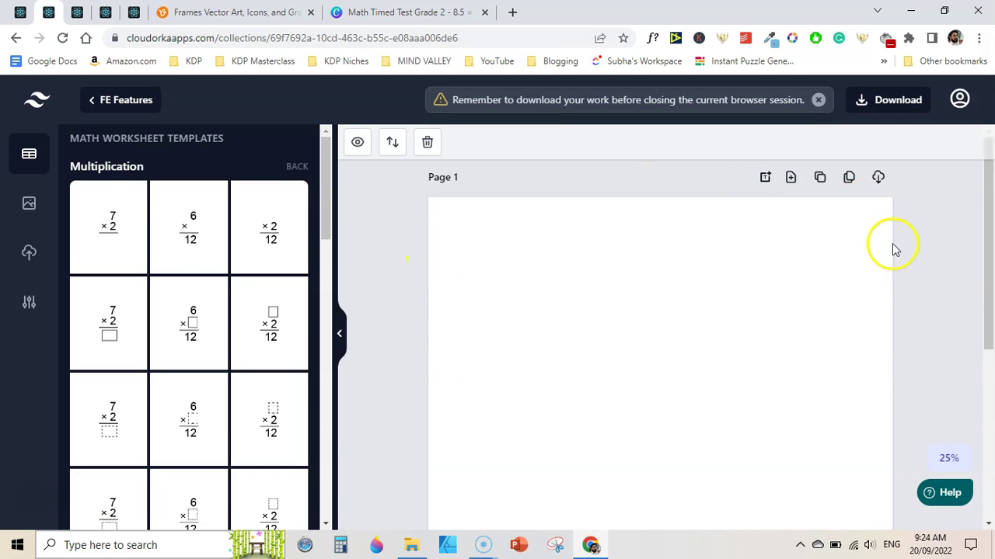
- In the collection settings, choose the 8.5" x 11" page trim and the "Page 1" page numbering format
scroll(976, 199, "down", 1)
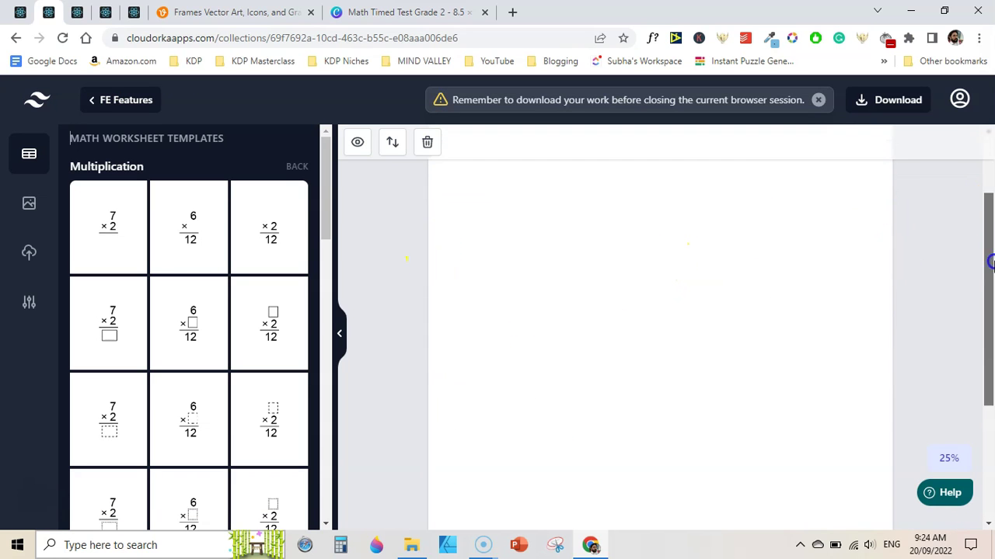
scroll(975, 138, "up", 1)
left_click(28, 303)
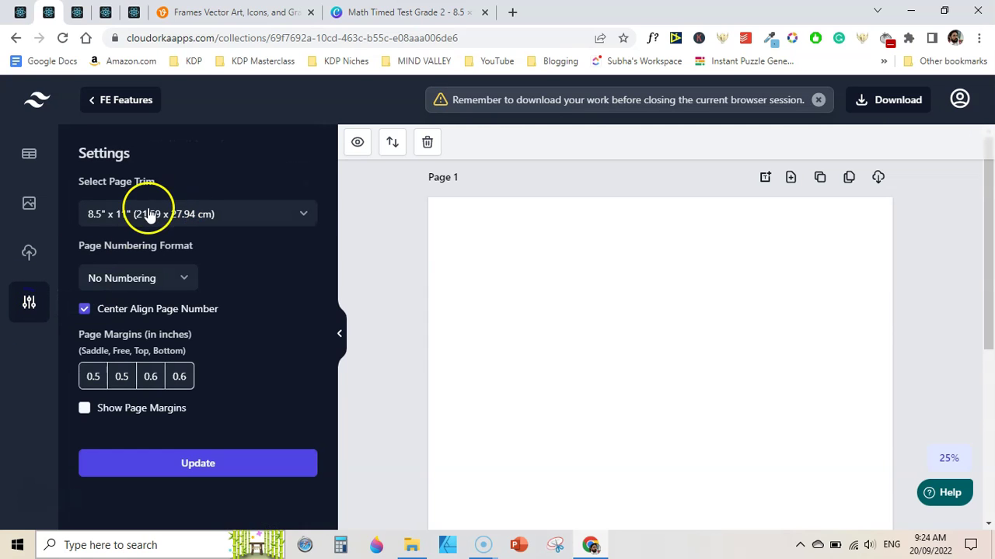
left_click(96, 222)
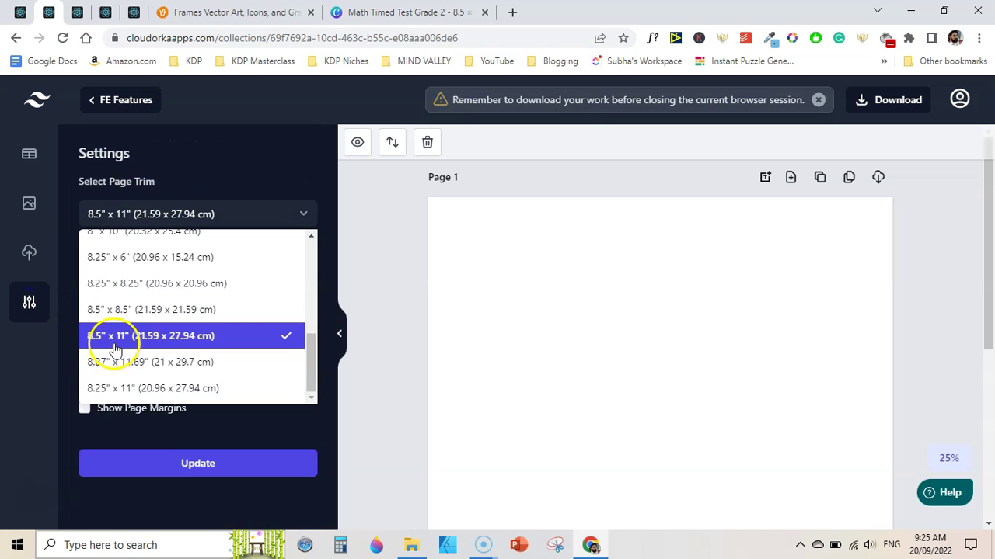
left_click(227, 335)
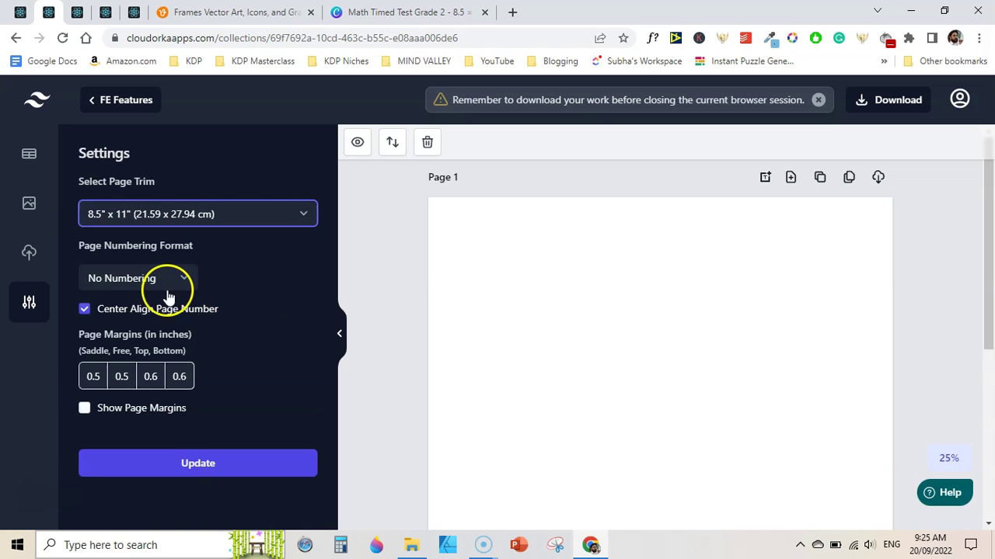
left_click(136, 288)
left_click(133, 337)
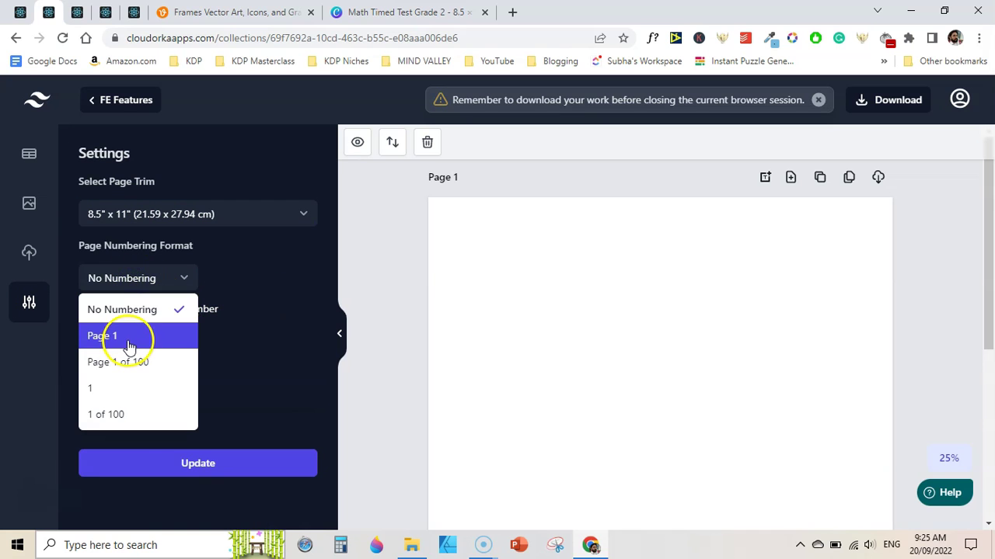
left_click(265, 289)
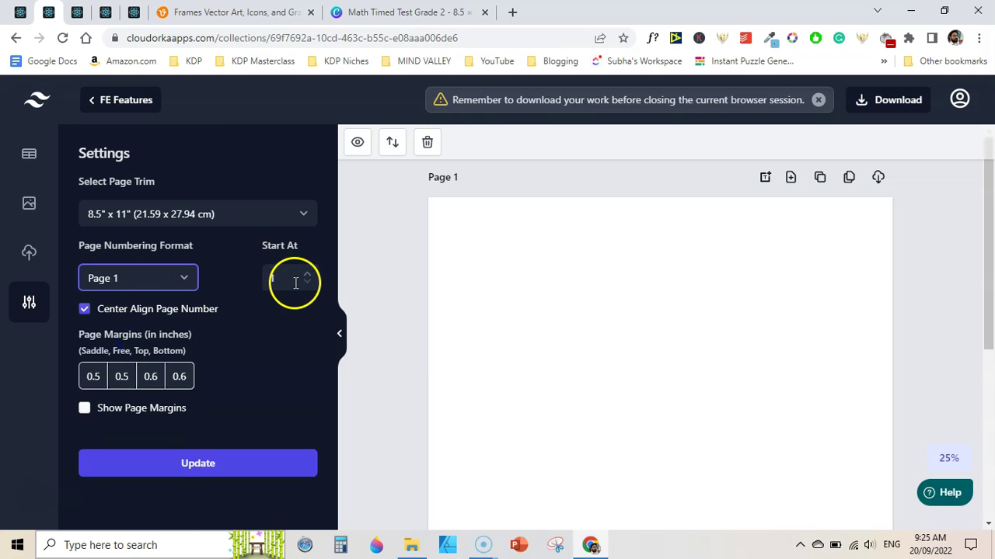
- Set the free, top and bottom page margins to 0.375 inches each
left_click(97, 374)
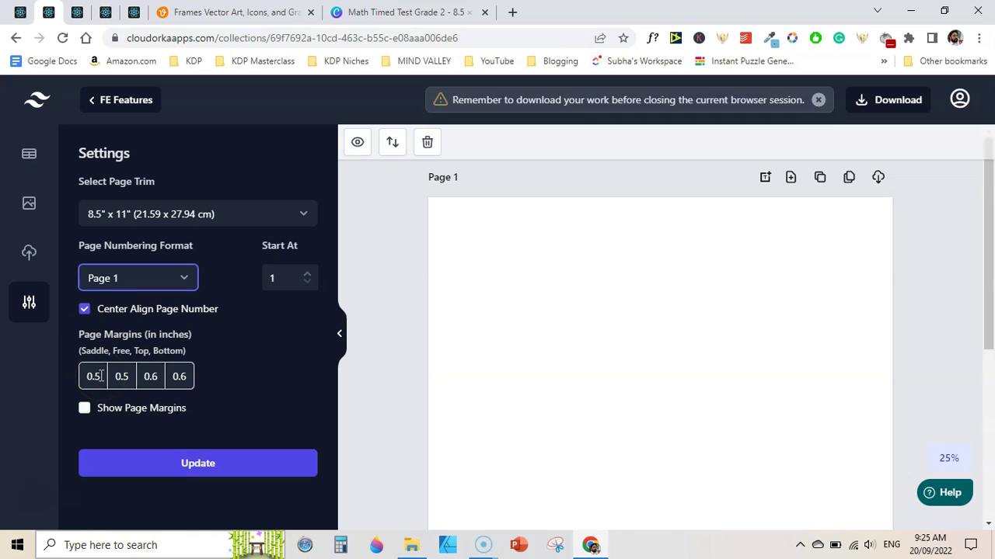
left_click(131, 376)
left_click(153, 371)
left_click(179, 377)
left_click(128, 378)
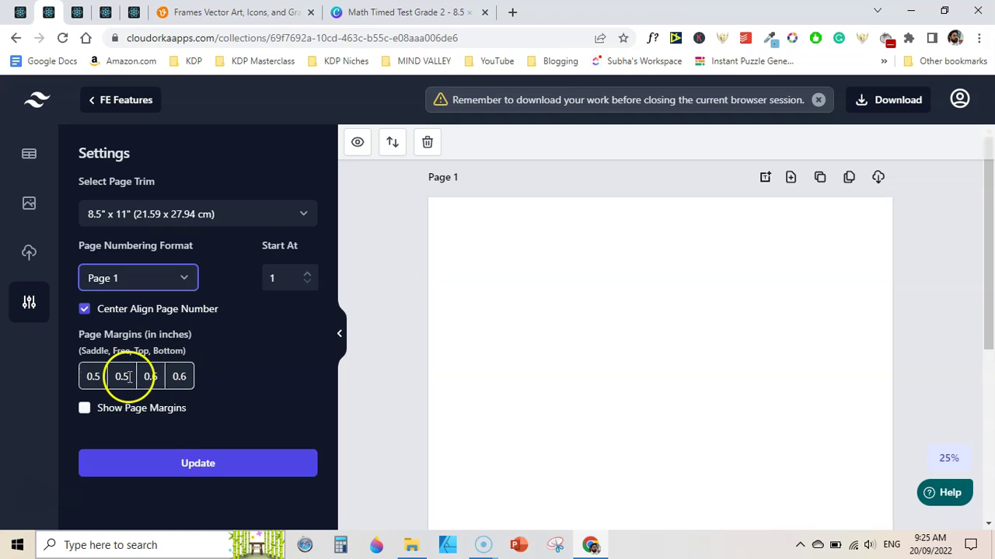
type("375")
left_click(159, 377)
key("BackSpace")
type("375")
left_click(173, 377)
key("BackSpace")
type("375")
- Enable Show Page Margins, apply the updated settings and check the margins and page number on page 1
left_click(84, 410)
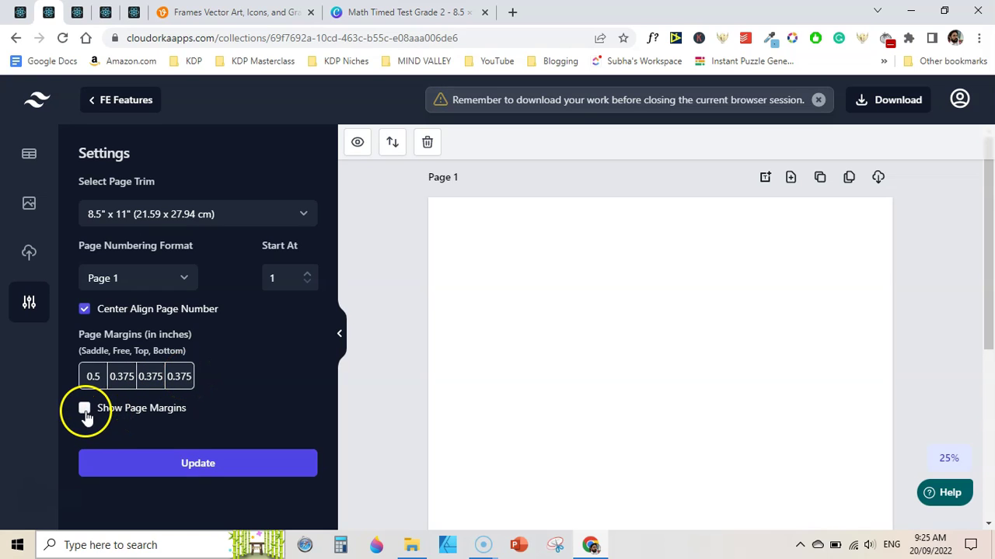
left_click(85, 410)
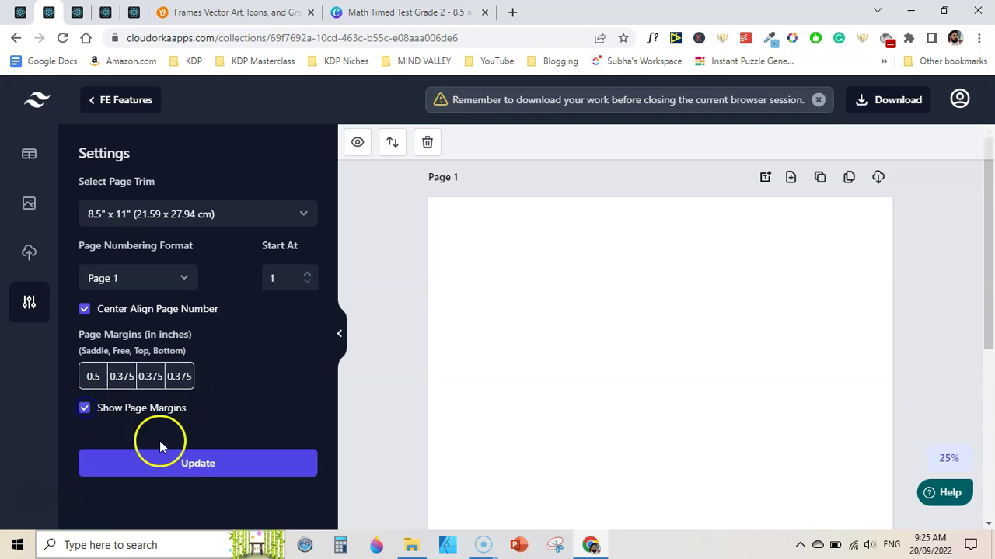
left_click(194, 467)
left_click_drag(991, 229, 988, 354)
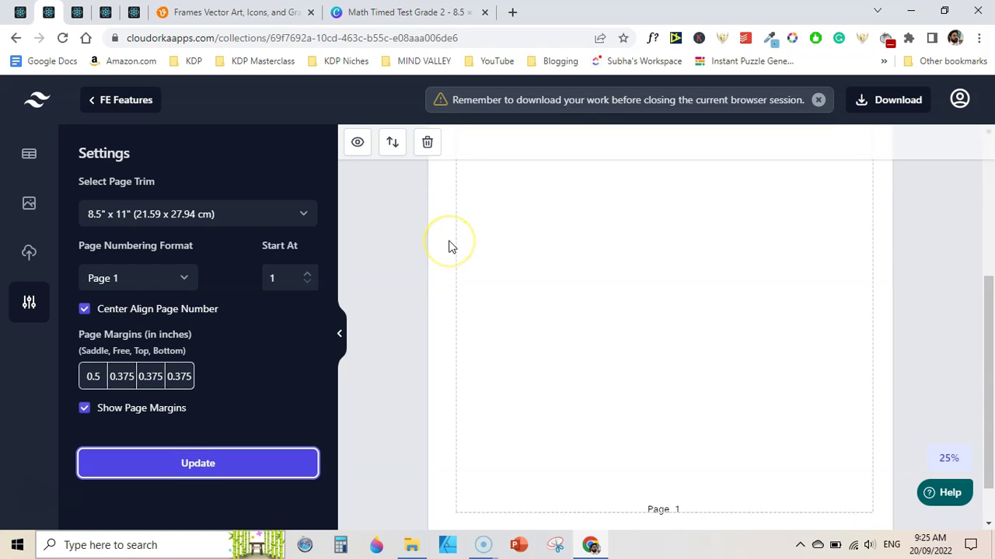
left_click_drag(991, 314, 983, 150)
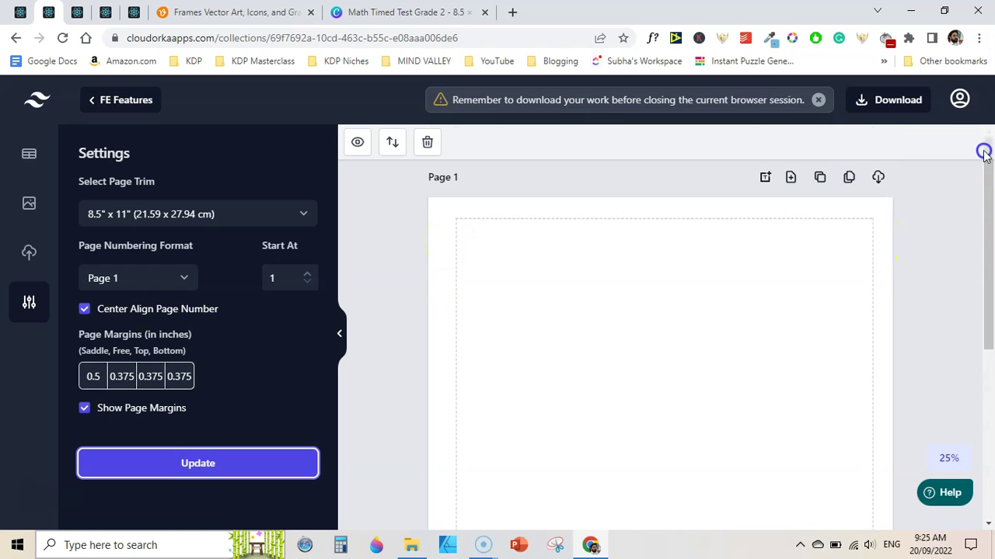
- Duplicate page 1 to compare the margins on facing pages, and delete the duplicate page 2
left_click(822, 181)
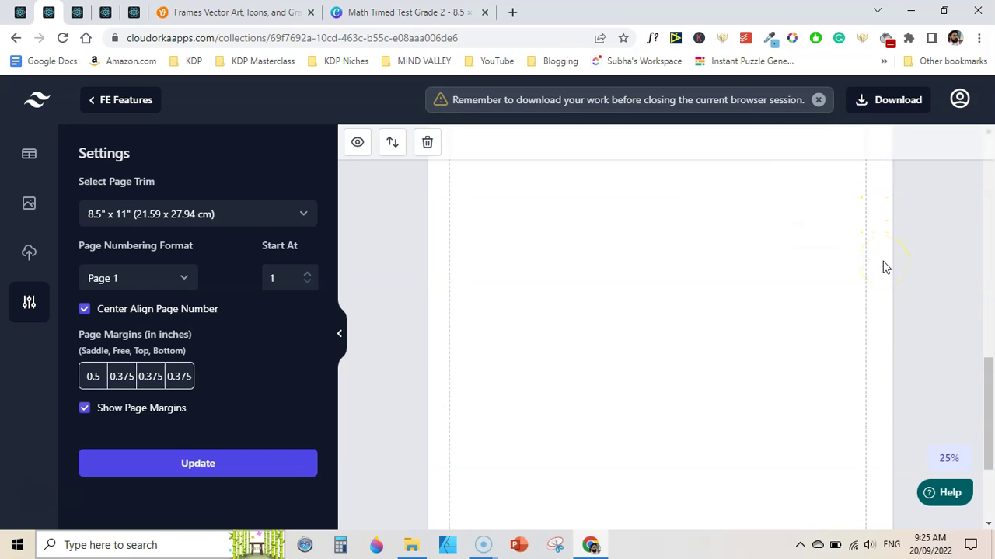
left_click_drag(987, 381, 983, 301)
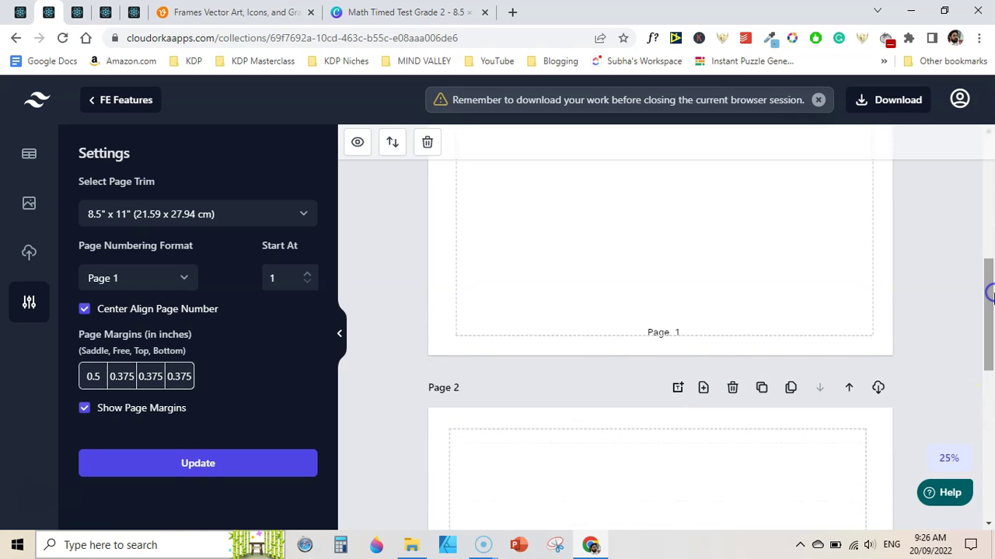
left_click(731, 389)
left_click_drag(987, 361, 990, 176)
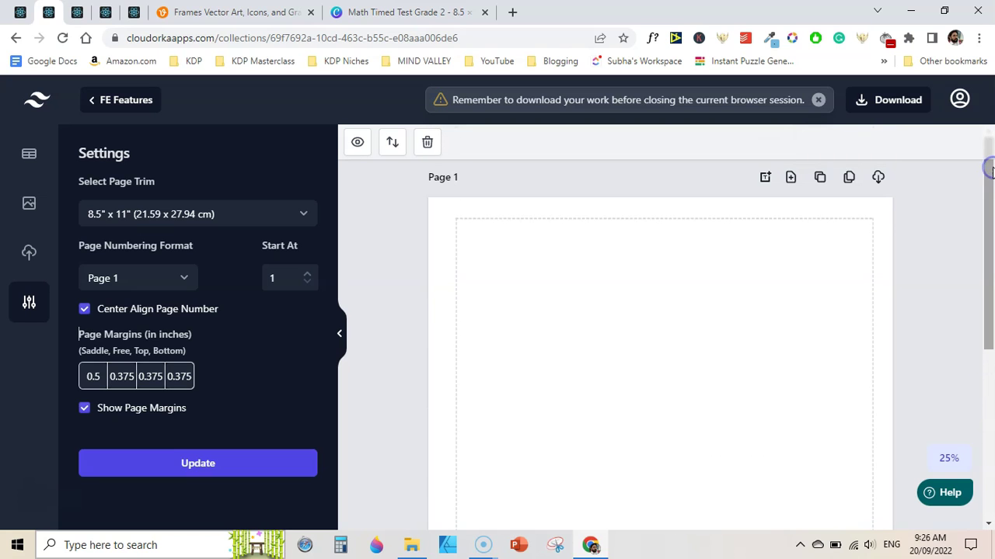
- Open the math worksheet templates and go back from Multiplication to the overview of all template categories
left_click(29, 154)
left_click(303, 166)
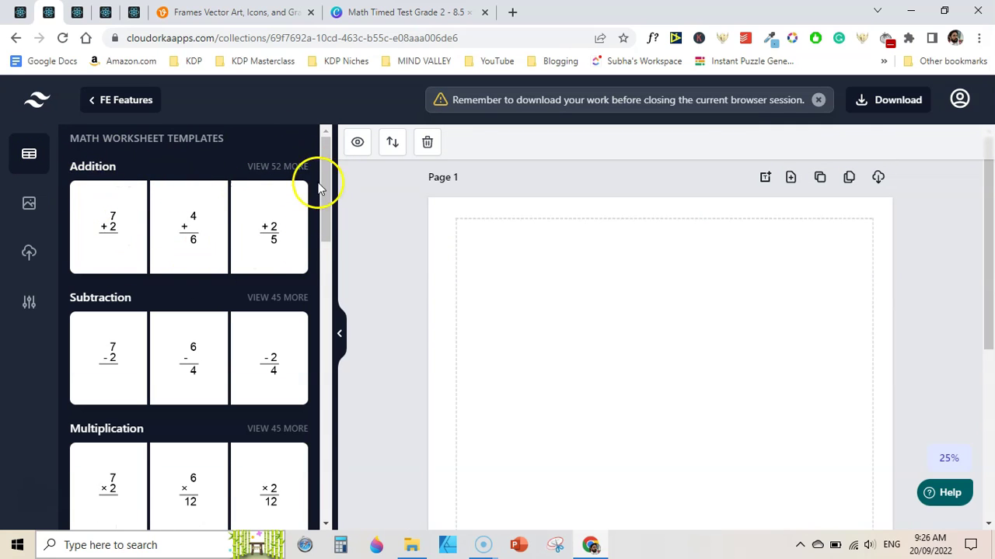
left_click_drag(326, 178, 329, 157)
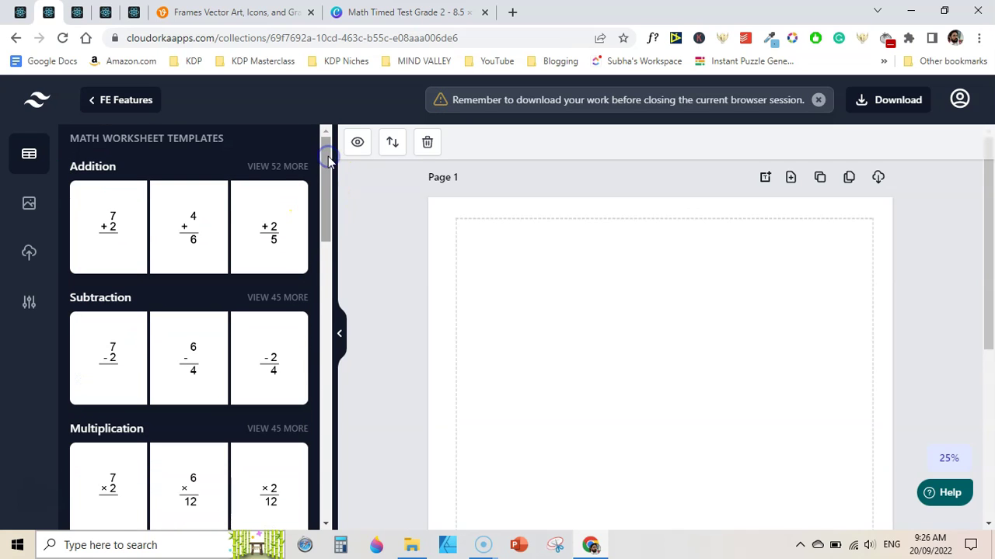
- Browse the full set of Addition worksheet templates and return to the overview of all template categories
left_click(268, 169)
left_click_drag(329, 198, 325, 155)
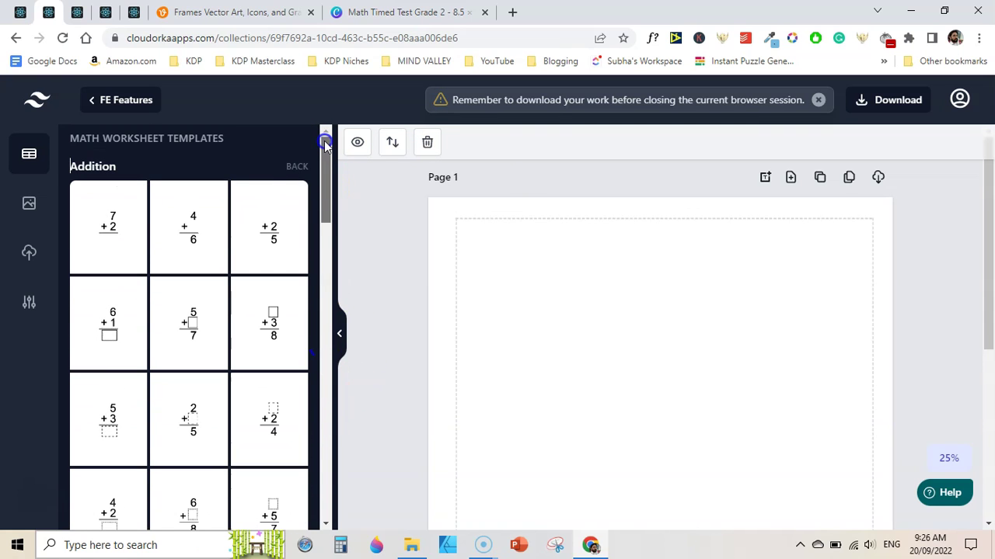
left_click(296, 167)
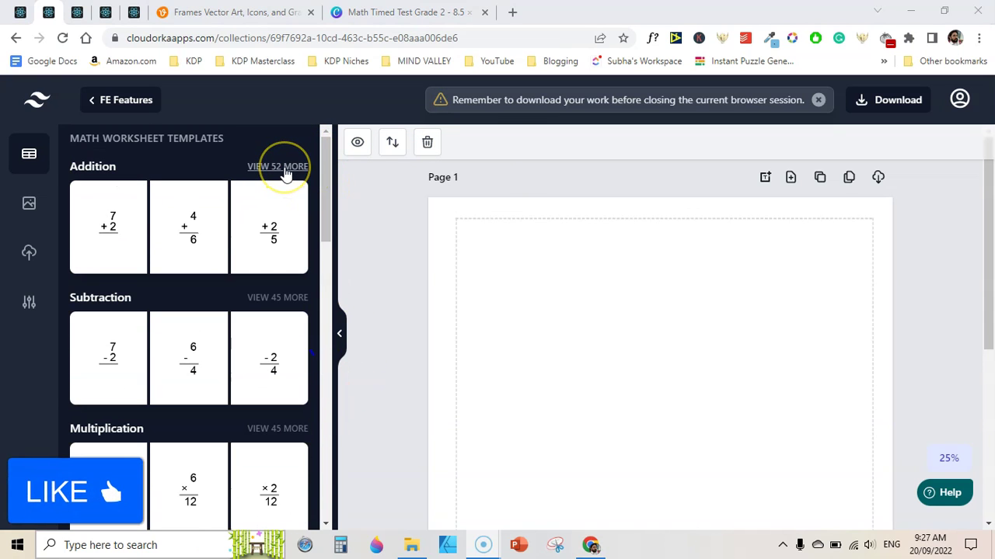
- Insert the Addition template with the blank second operand onto page 1 and look over the generated worksheet
left_click(284, 168)
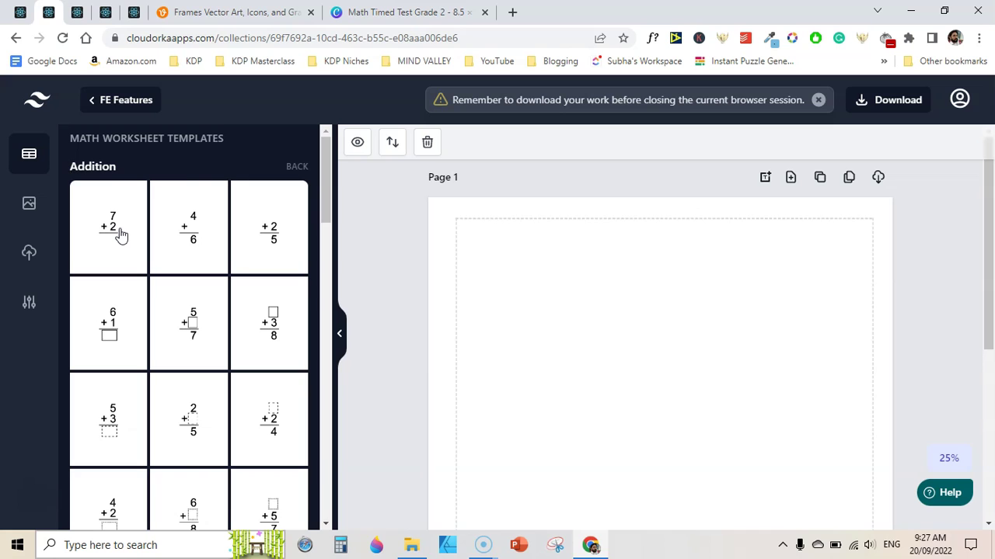
left_click(203, 235)
left_click_drag(985, 191, 990, 340)
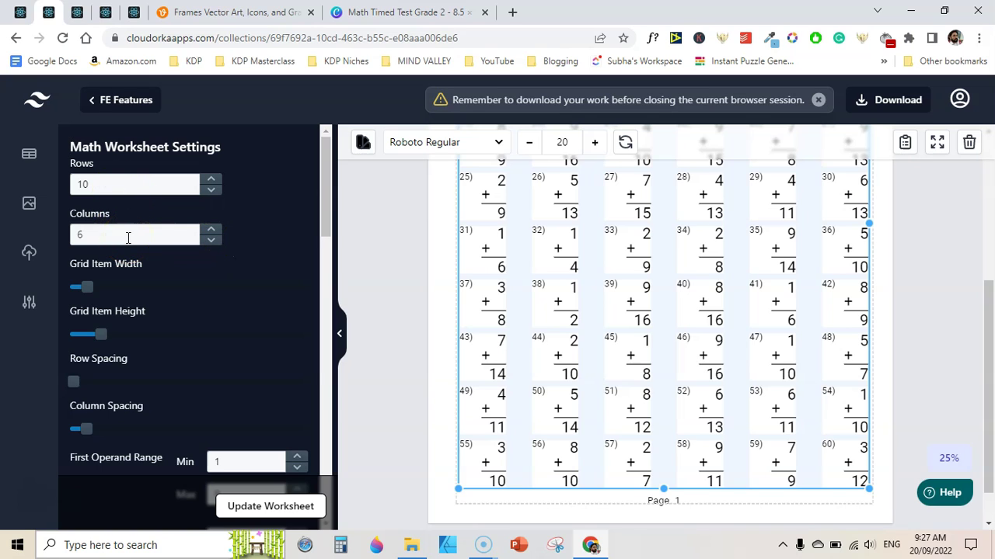
scroll(892, 207, "up", 3)
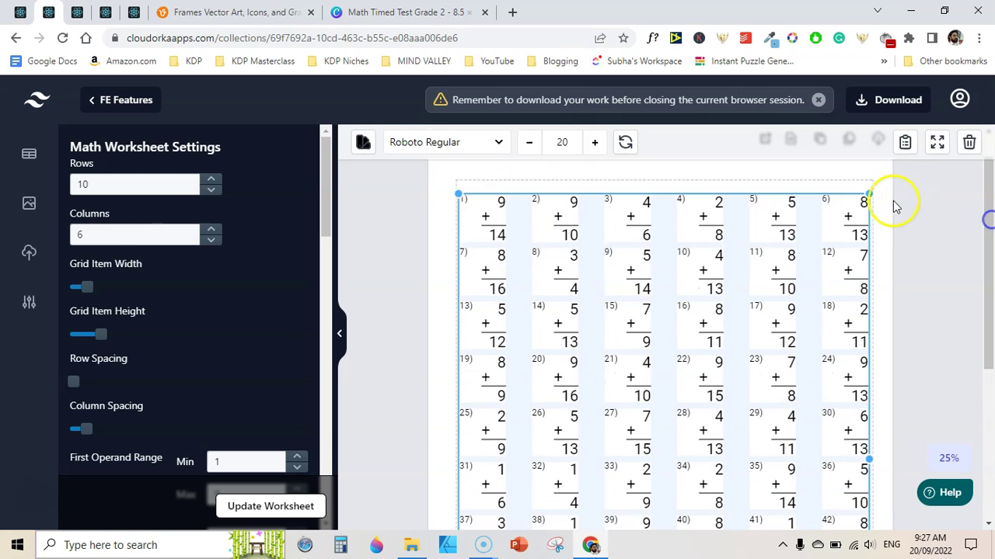
- Shrink and reposition the worksheet grid to free space for a title at the page top, and widen it to the page's right margin
left_click_drag(868, 192, 828, 245)
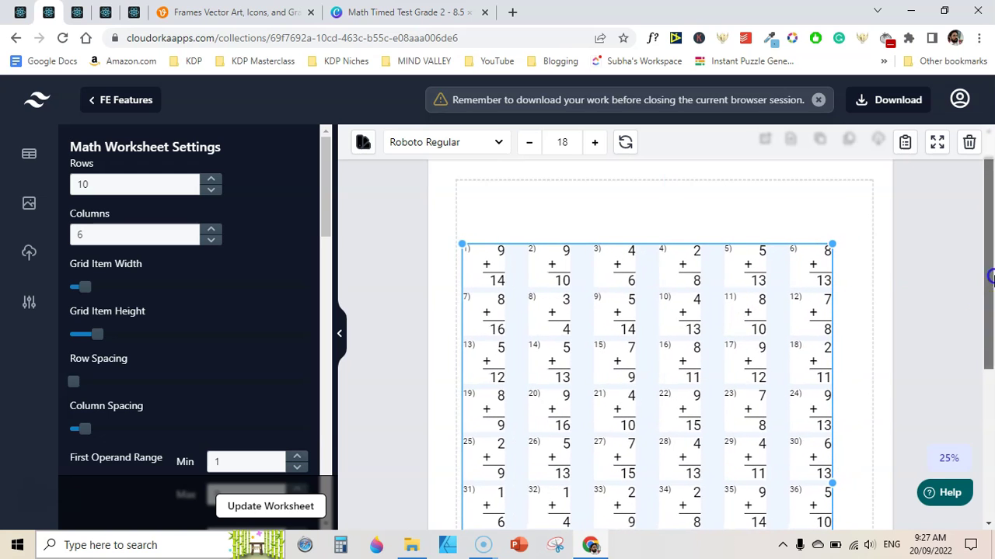
left_click_drag(990, 265, 990, 389)
left_click_drag(666, 381, 670, 373)
left_click_drag(983, 377, 983, 335)
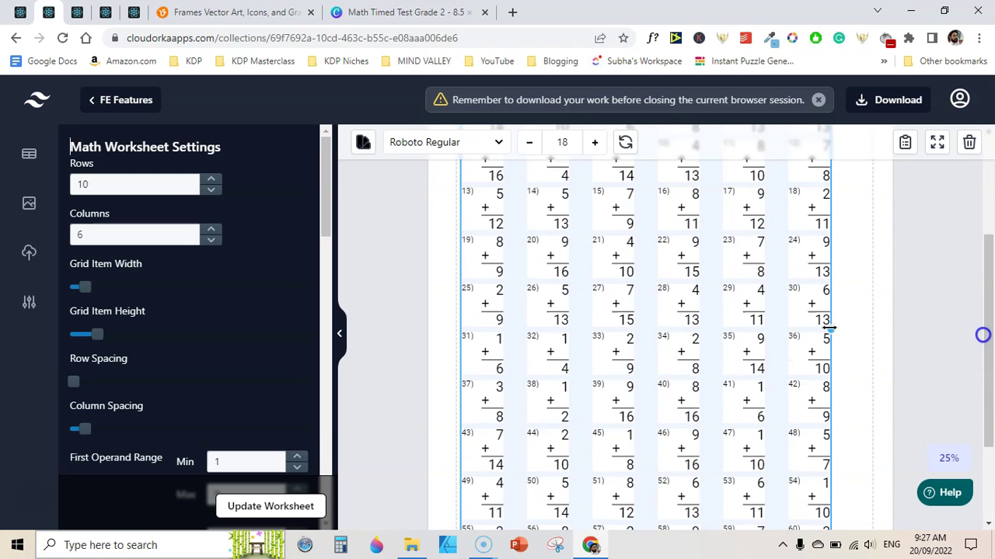
left_click_drag(840, 329, 868, 328)
left_click(978, 303)
left_click_drag(979, 304, 986, 177)
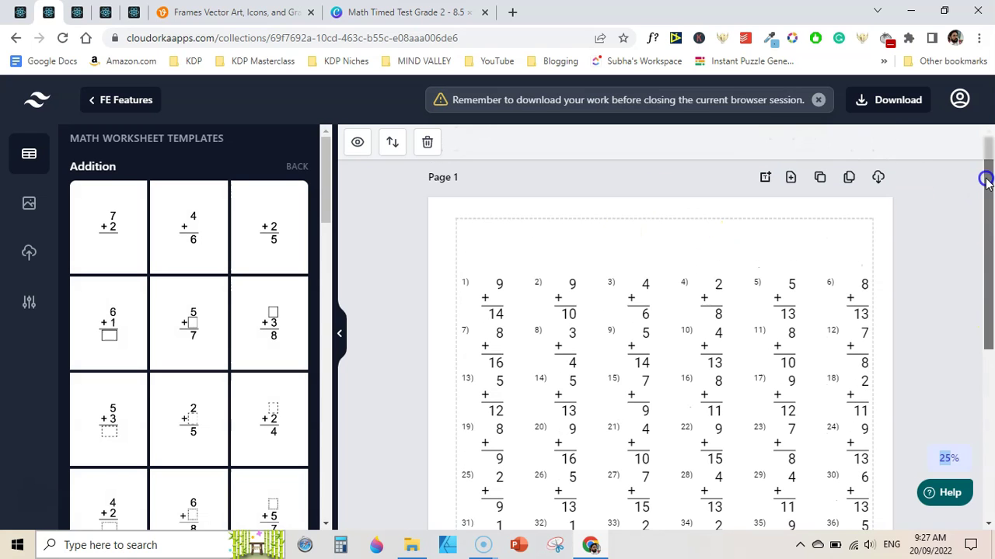
- Add a text box on page 1 above the worksheet grid and set its font size to 35
left_click(758, 182)
left_click_drag(568, 502, 573, 251)
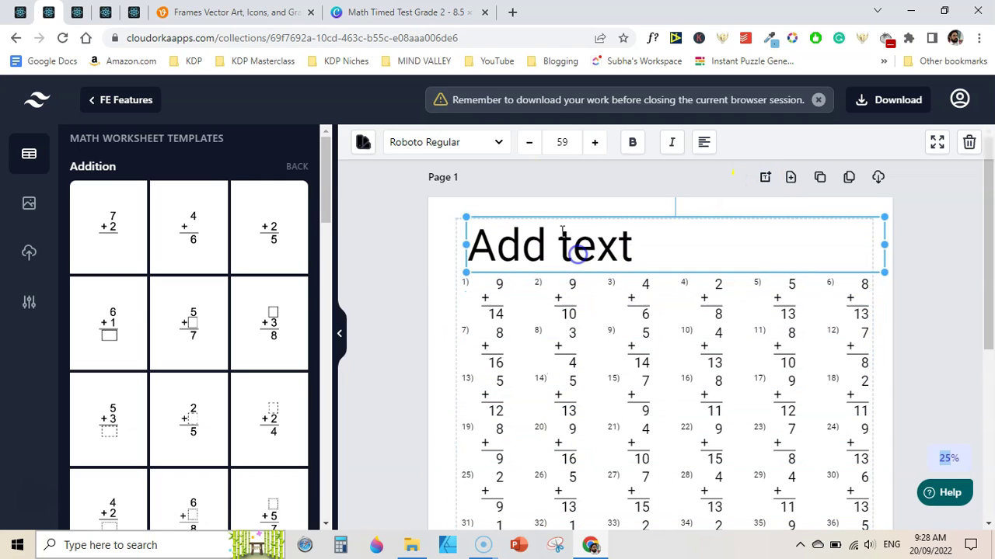
left_click(558, 142)
key("BackSpace")
key("BackSpace")
type("3")
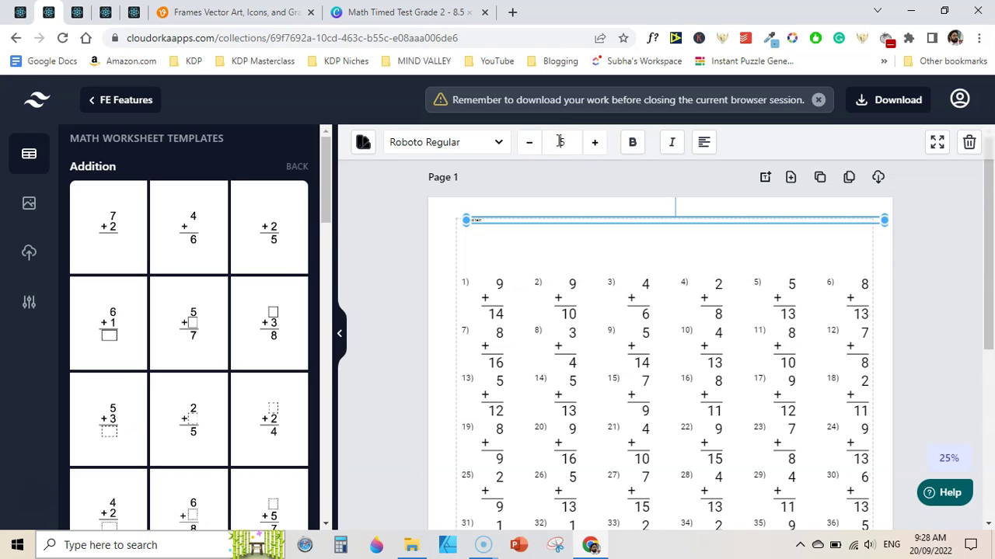
type("5")
- Replace the placeholder text with "Find The Missing Number", align it to the center and center the title above the grid
double_click(580, 230)
type("Find The Missing Number")
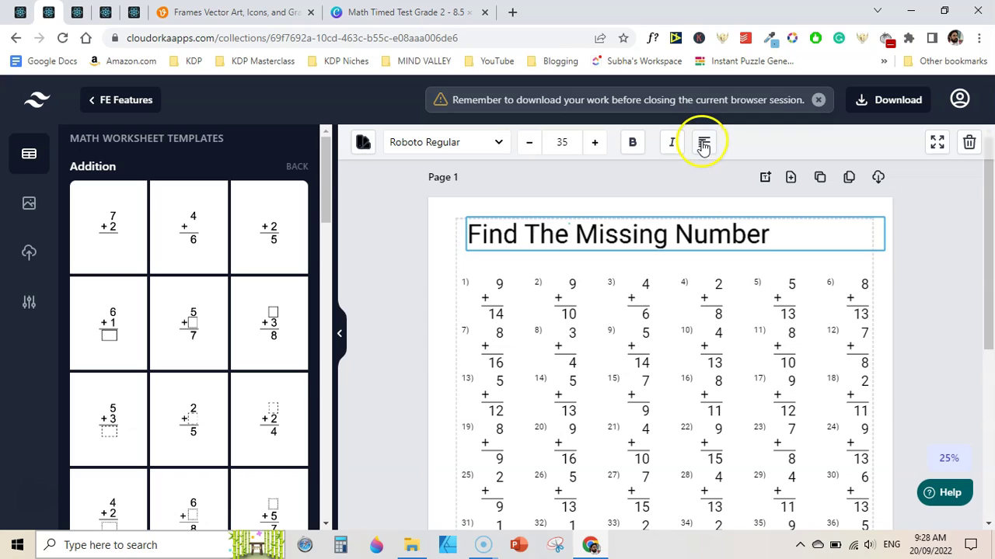
left_click(703, 142)
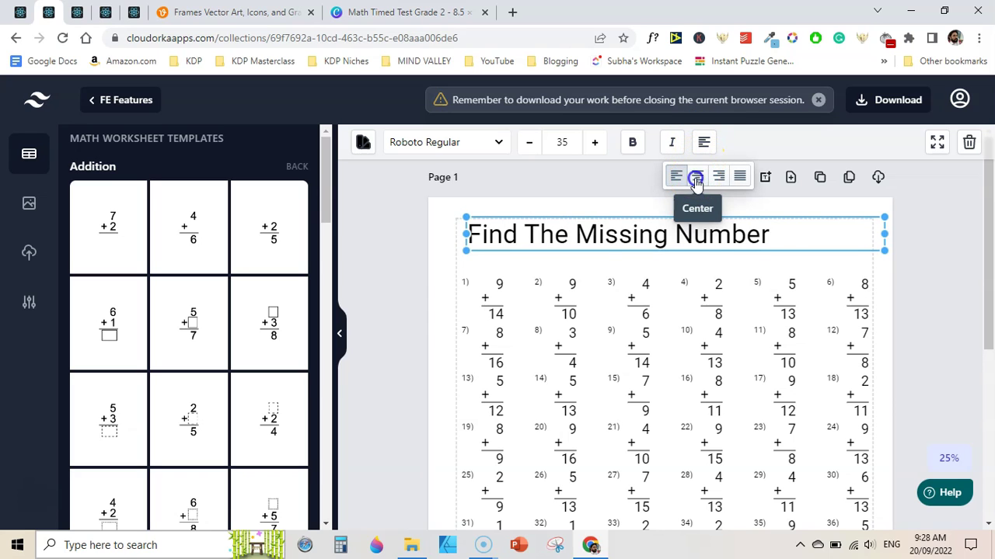
left_click(697, 176)
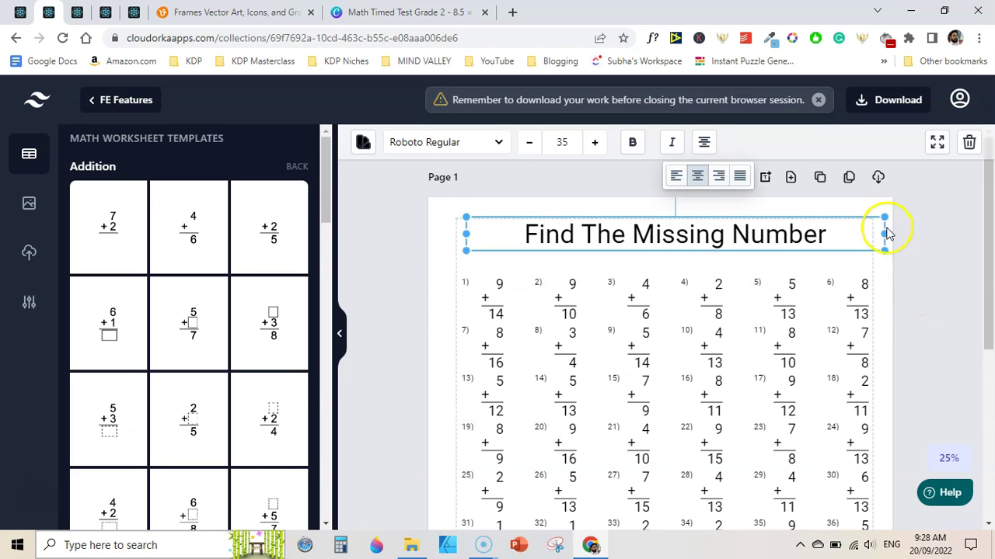
left_click(985, 253)
left_click_drag(983, 244, 990, 223)
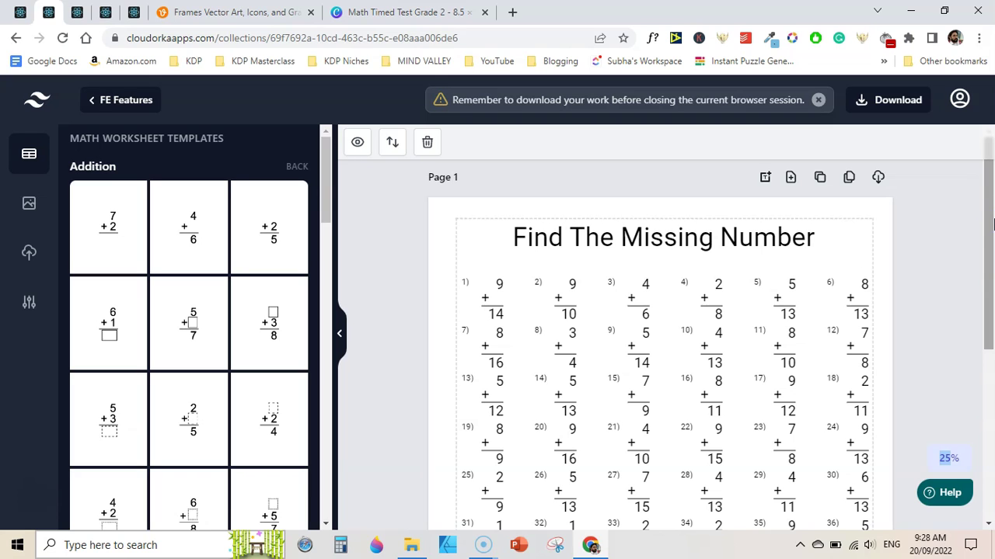
- Clone page 1, check the problems and margins on page 2, and clone page 2 as well
left_click(822, 178)
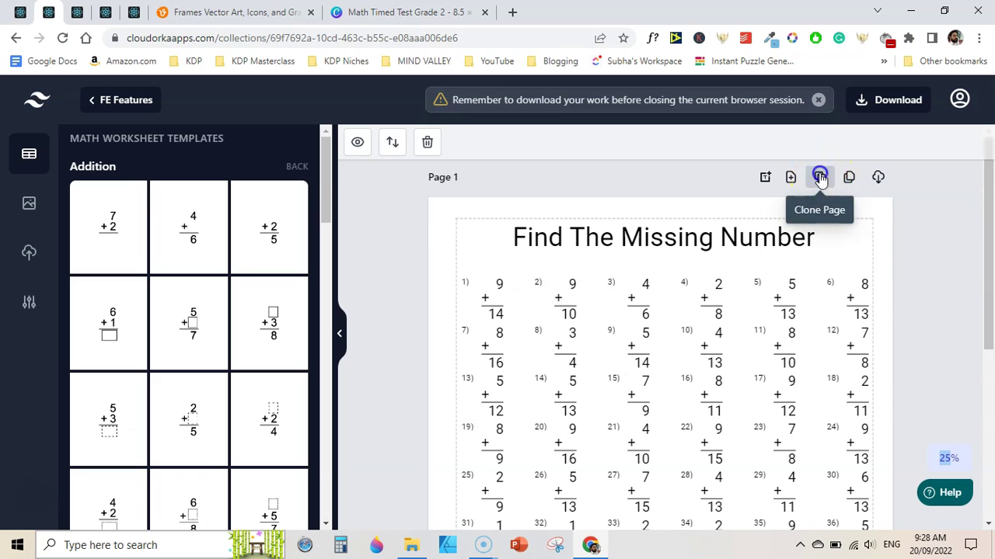
left_click_drag(983, 244, 991, 359)
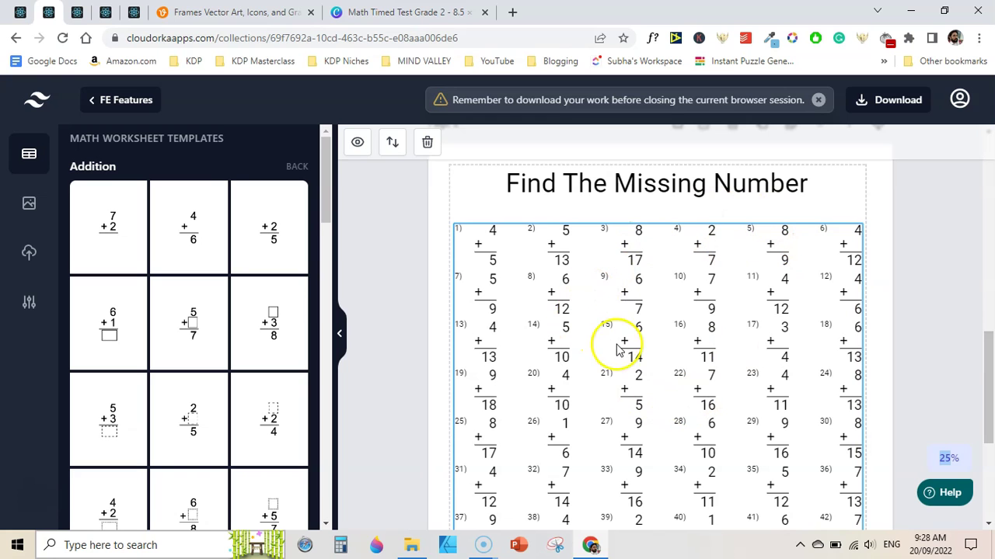
left_click_drag(987, 336, 989, 373)
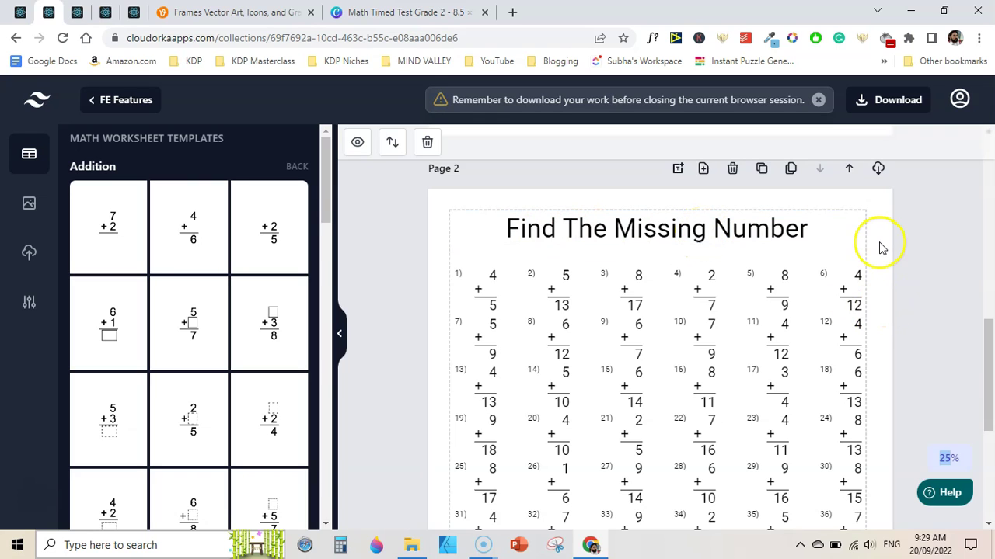
left_click_drag(882, 247, 884, 309)
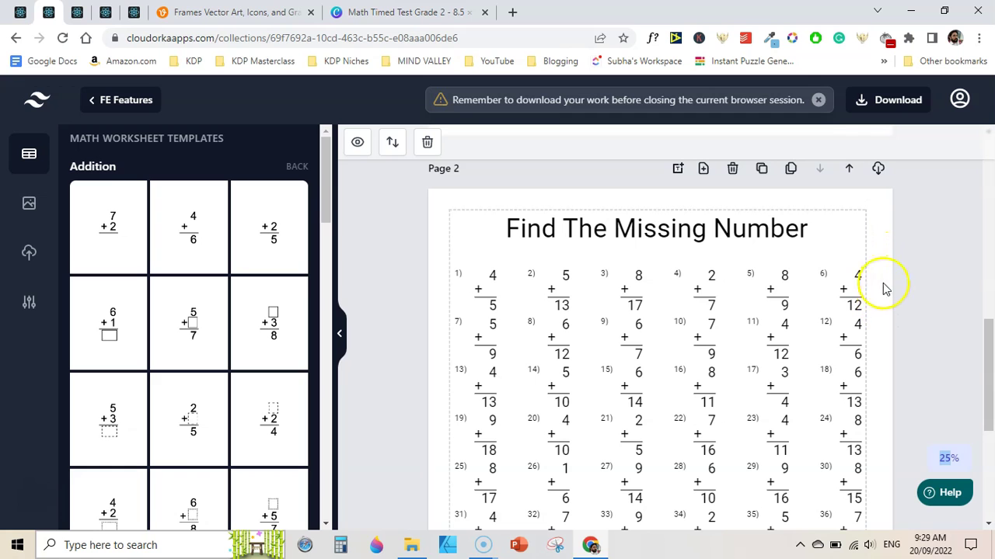
left_click_drag(982, 400, 986, 334)
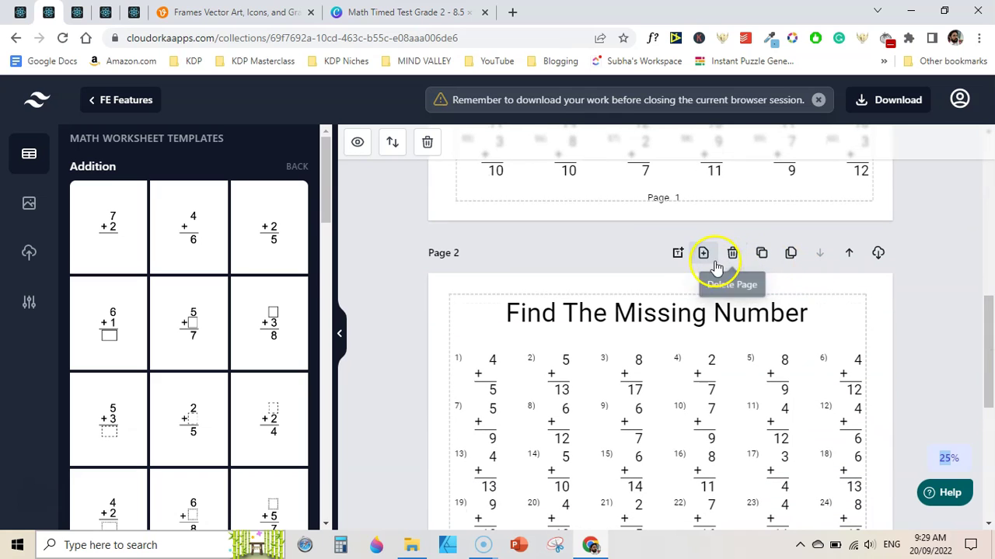
left_click(761, 254)
mouse_move(989, 388)
left_mouse_down()
mouse_move(991, 464)
mouse_move(979, 134)
left_mouse_up()
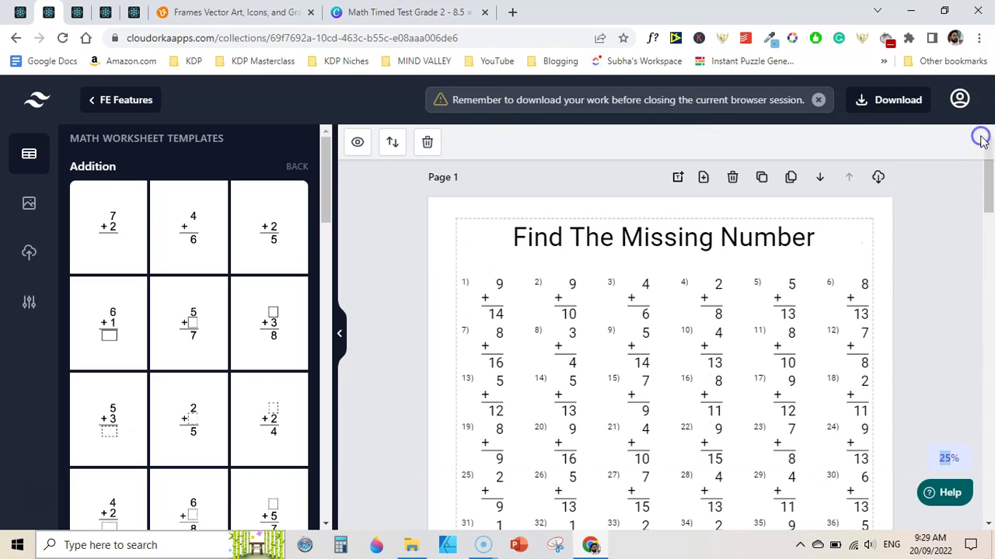
- Regenerate the data of the worksheet on page 1 to get a new set of problems
left_click(718, 303)
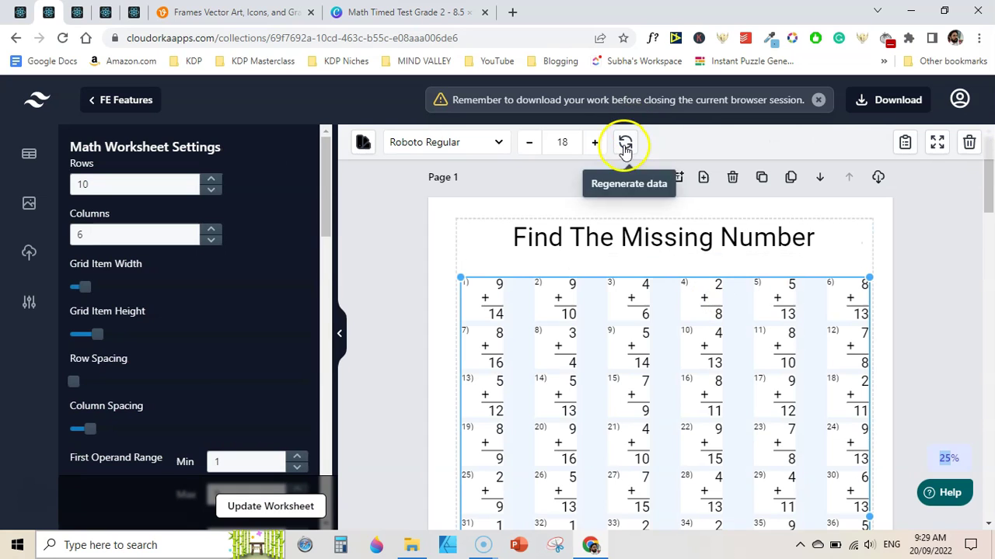
left_click(626, 144)
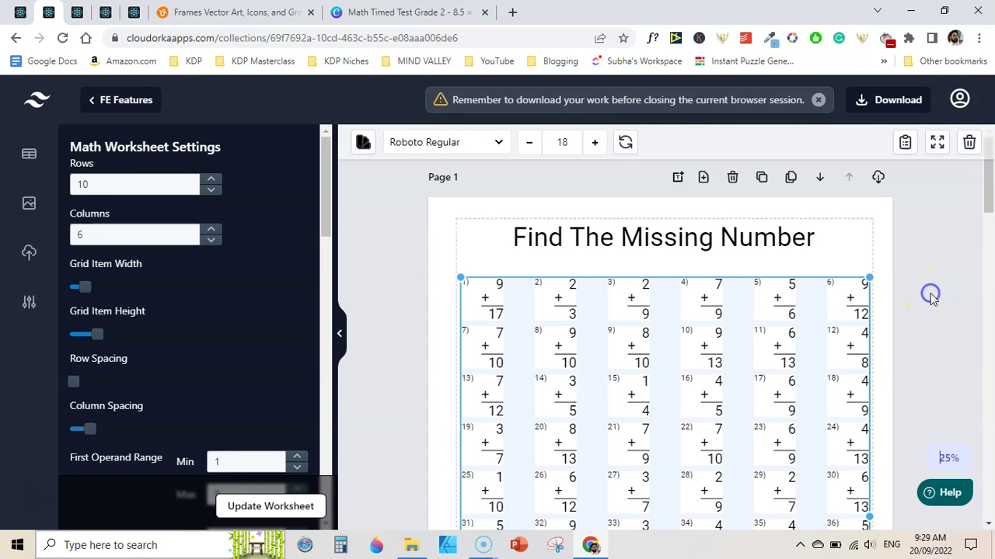
left_click(931, 297)
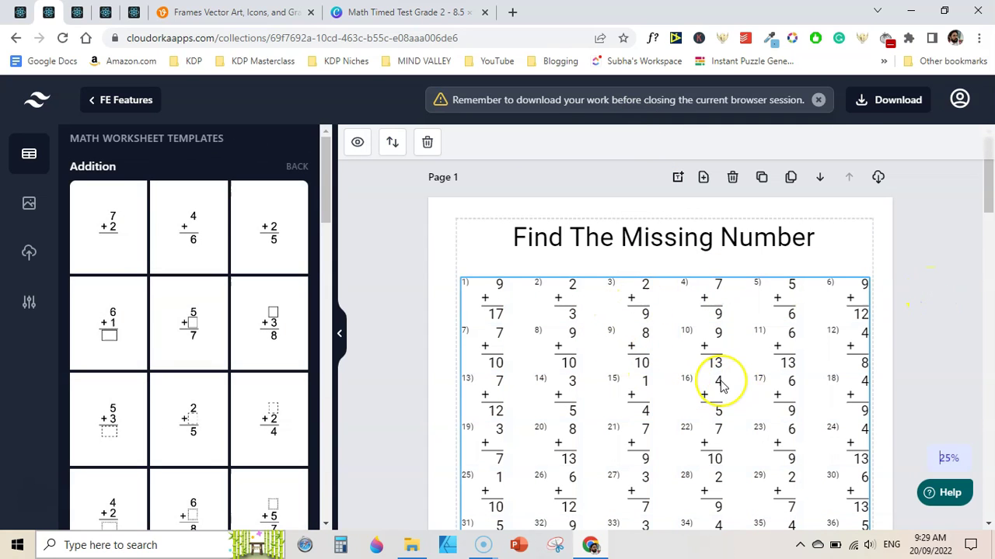
- Try the page 1 worksheet with 9 rows and 5 columns, and restore it to 10 rows and 6 columns
left_click(635, 345)
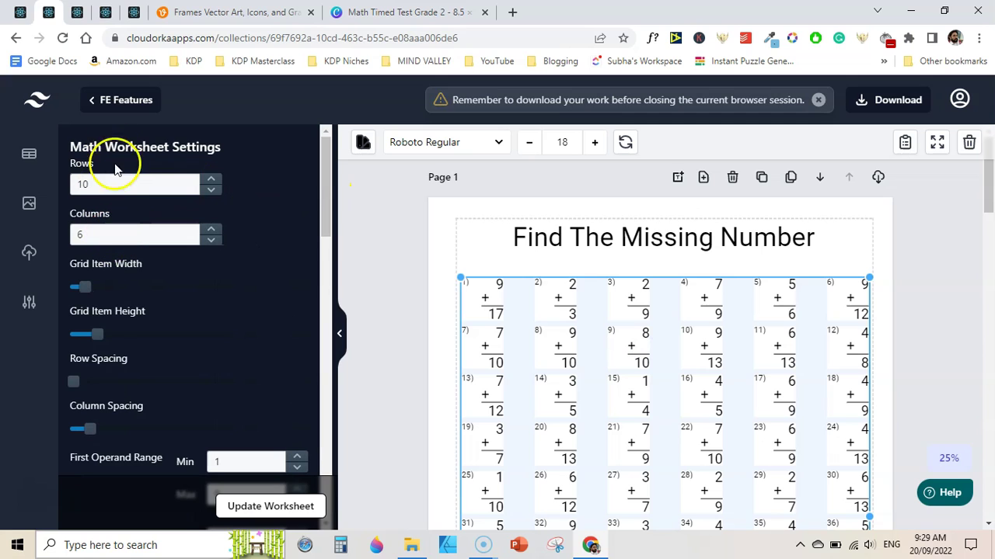
left_click(212, 191)
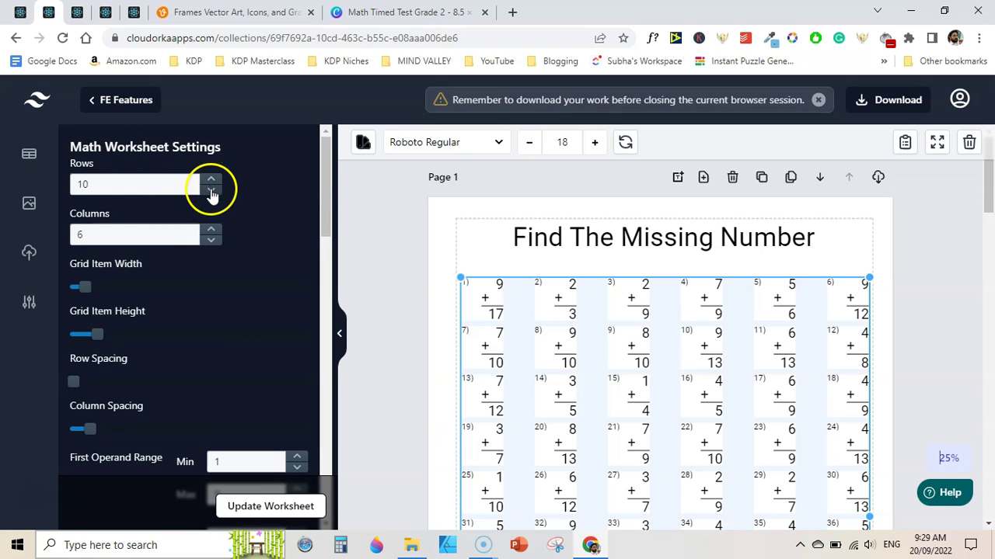
left_click(211, 193)
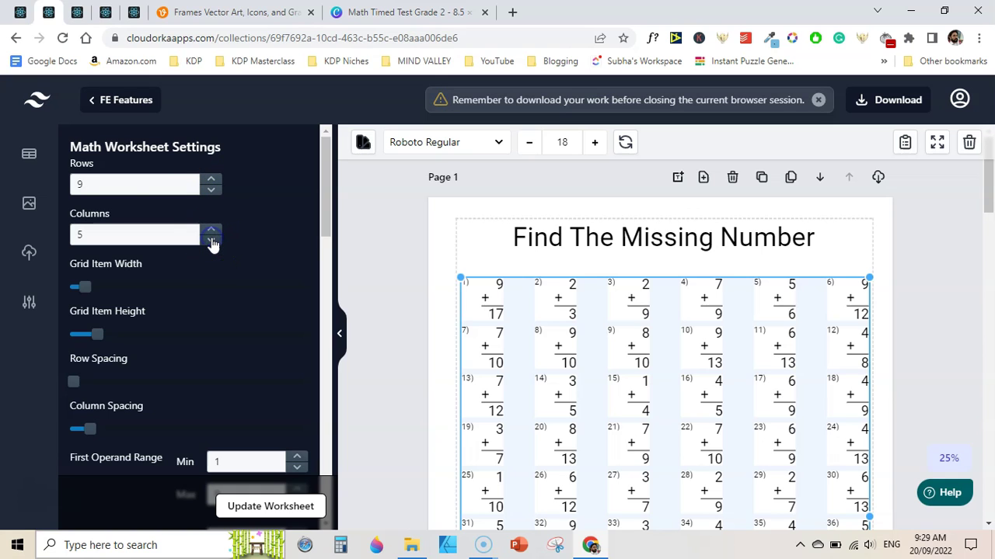
left_click_drag(985, 216, 985, 272)
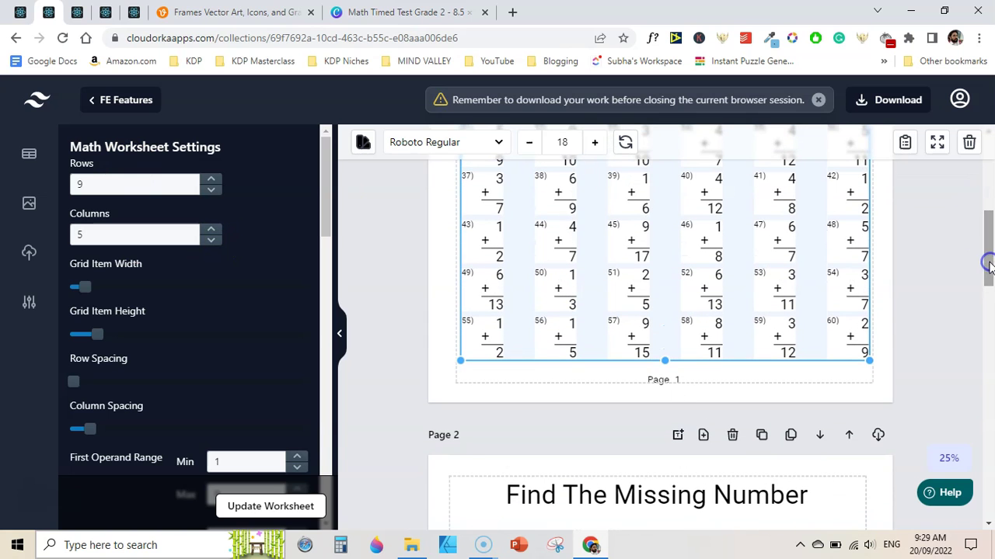
left_click(275, 512)
left_click_drag(989, 253, 971, 186)
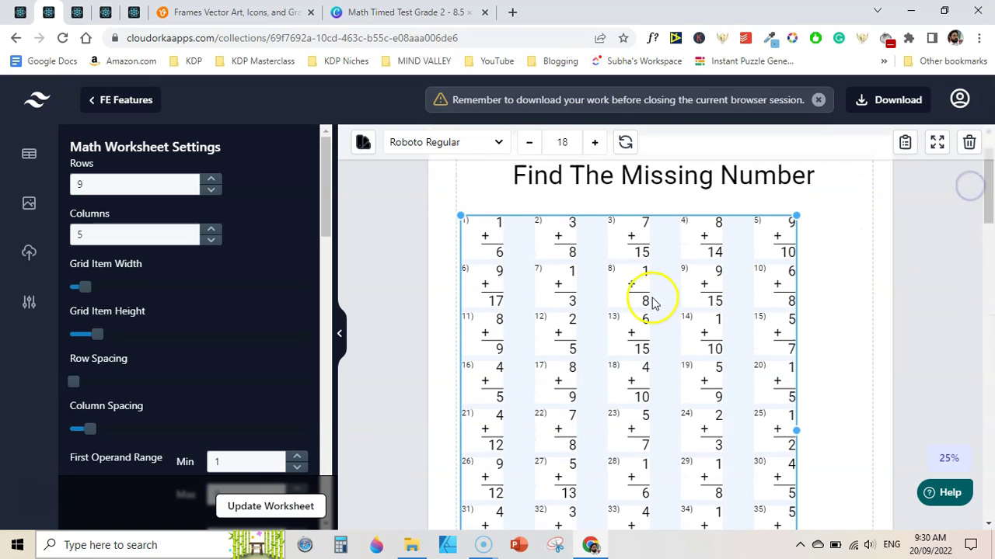
left_click(211, 229)
left_click(266, 505)
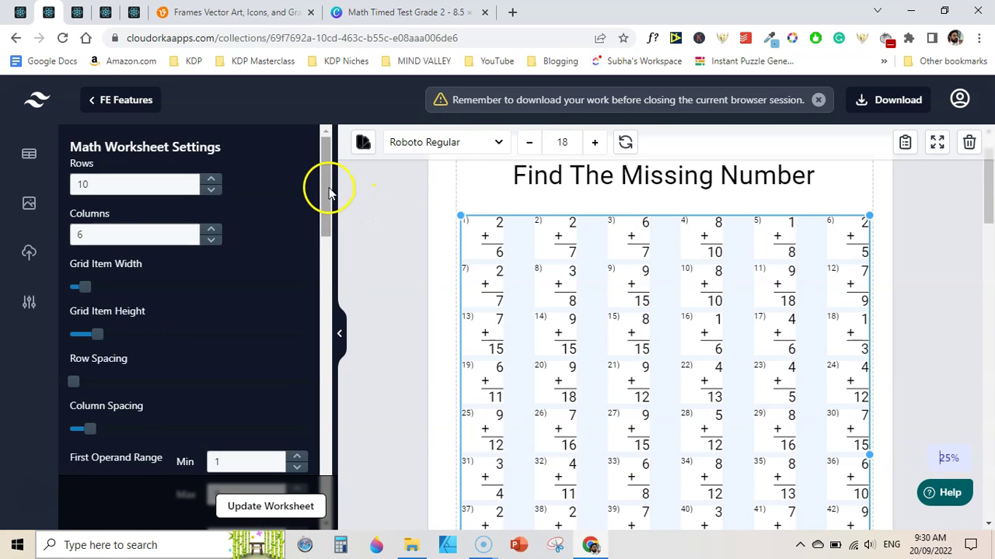
- Set both the first and second operand ranges of the worksheet to a minimum of 10 and a maximum of 99
scroll(85, 200, "down", 1)
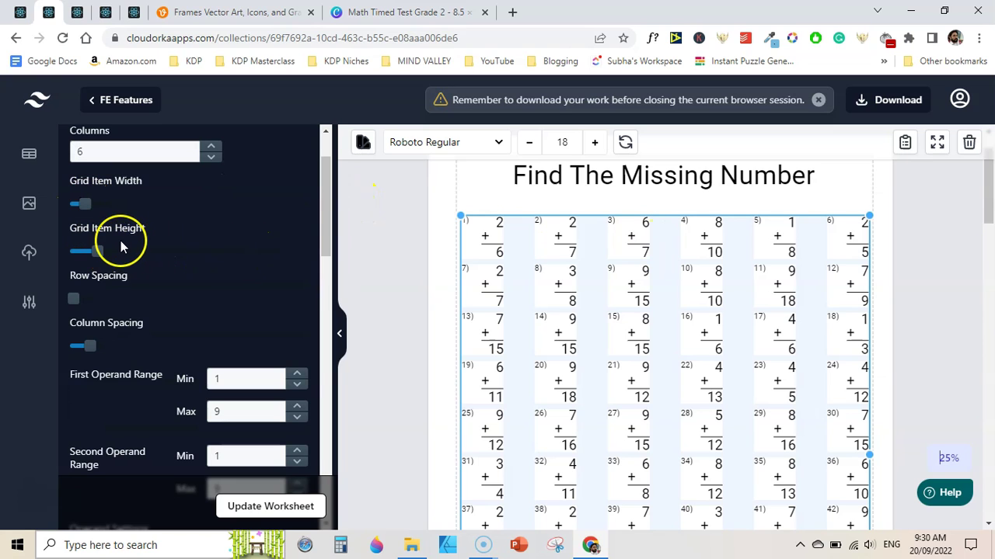
left_click_drag(122, 196, 67, 216)
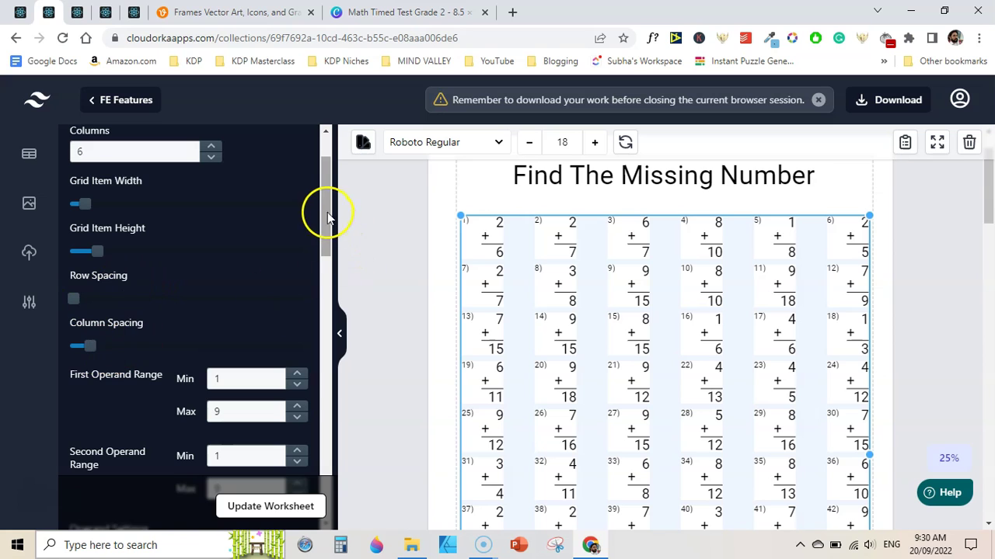
left_click_drag(327, 214, 327, 247)
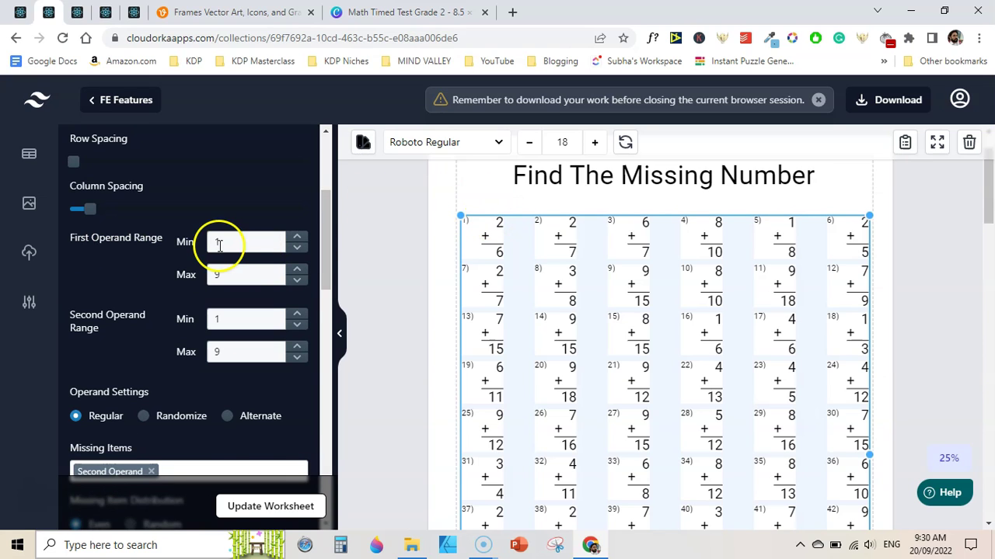
left_click(255, 240)
double_click(258, 277)
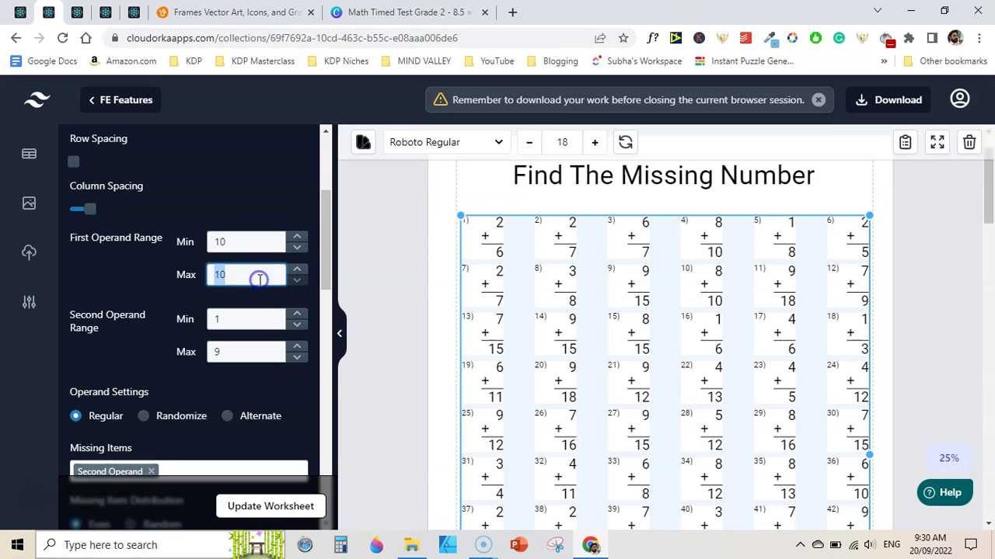
left_click(244, 317)
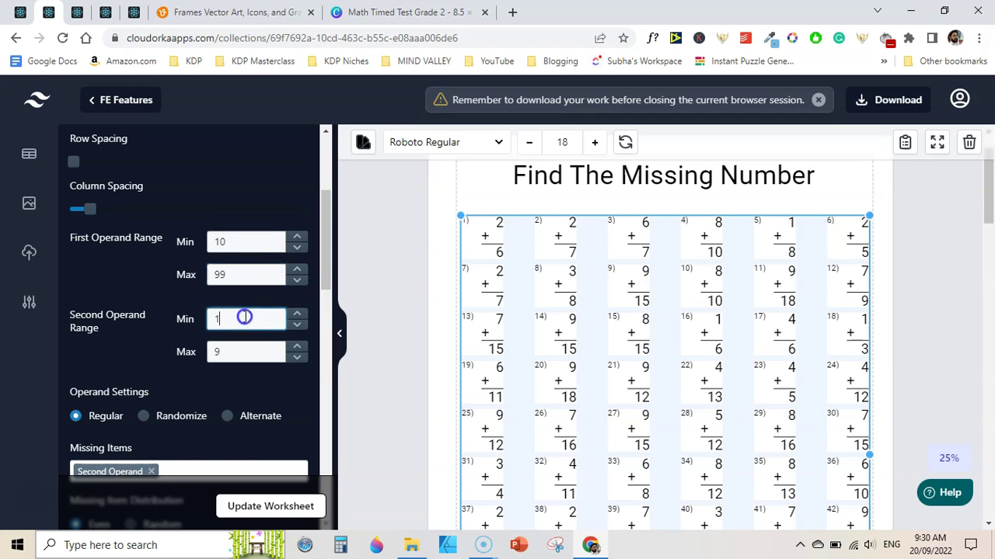
double_click(247, 351)
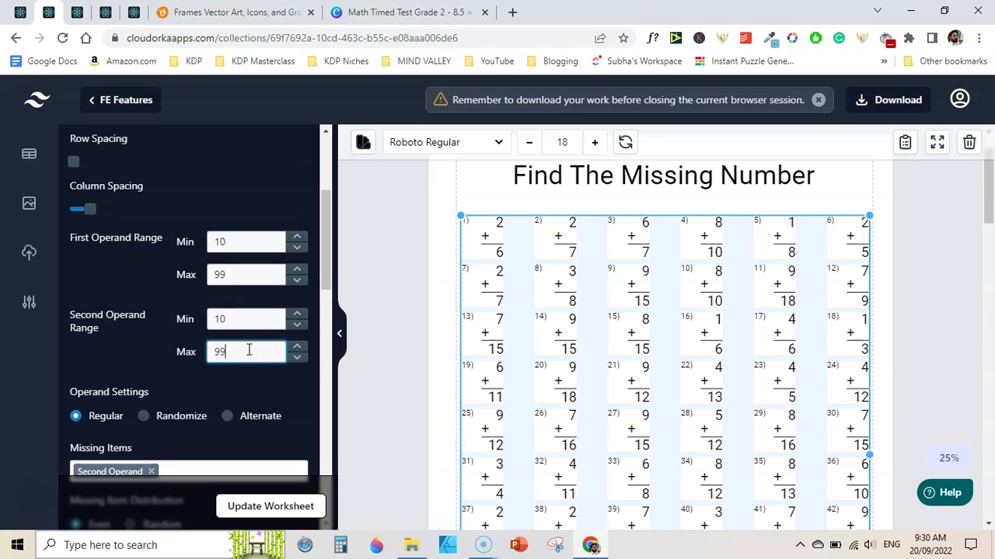
- Set the second operand's maximum to 99 and update the page 1 worksheet with the new operand ranges
type("99")
left_click(251, 506)
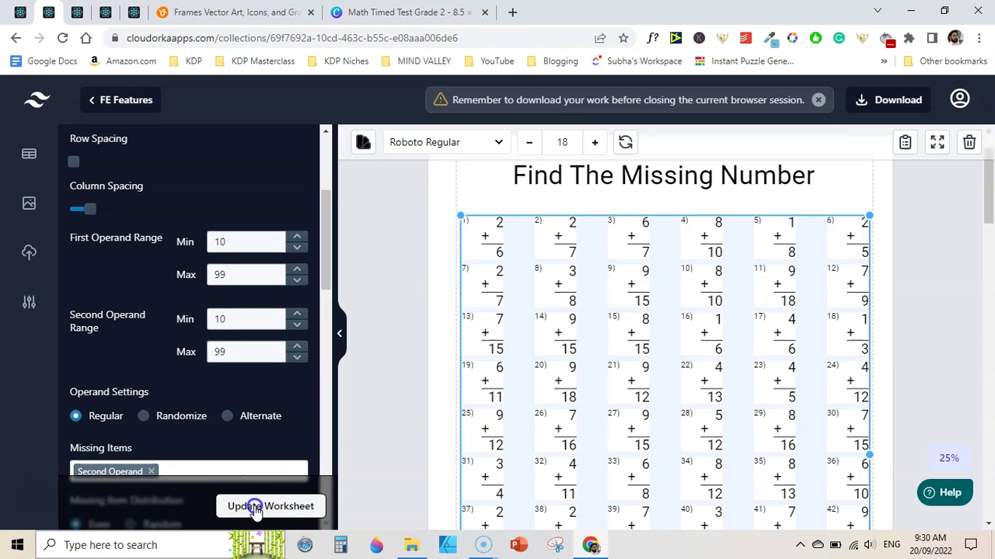
left_click(958, 262)
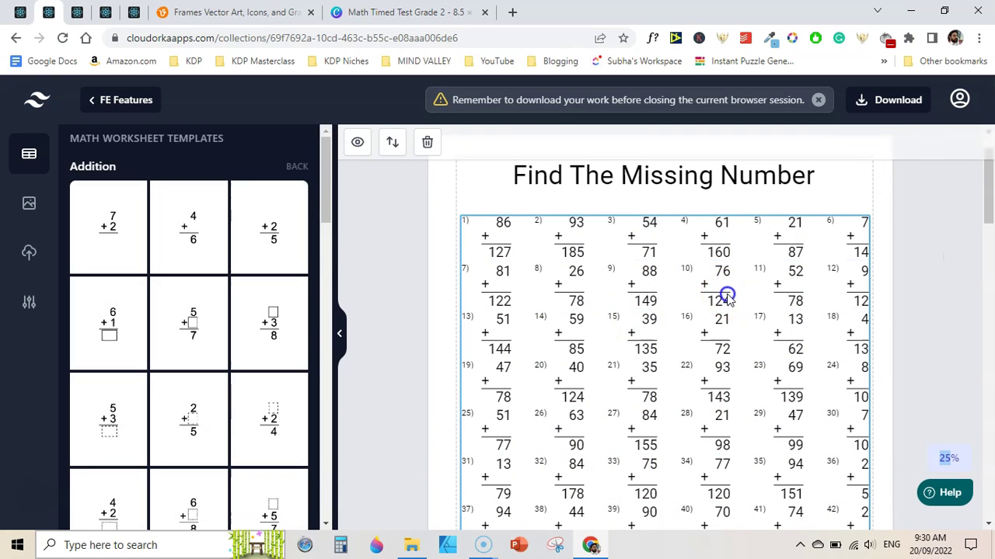
- Change the font of the page 1 worksheet problems to Poppins Regular
left_click(727, 296)
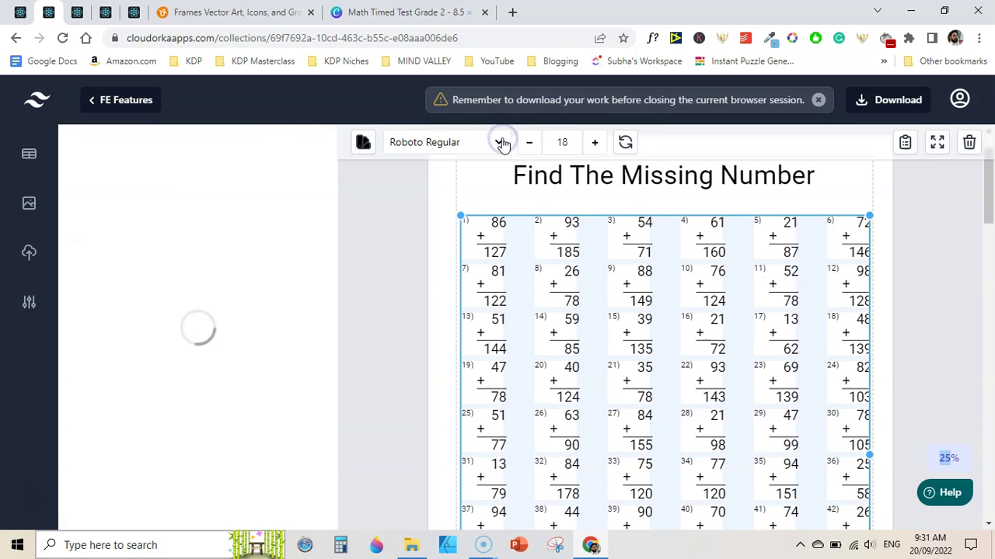
double_click(248, 153)
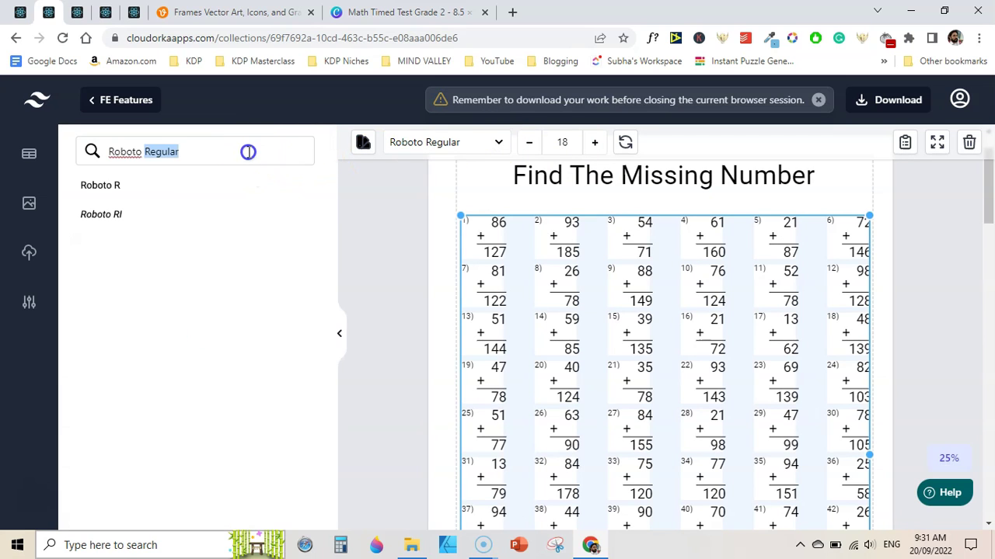
type("poppin")
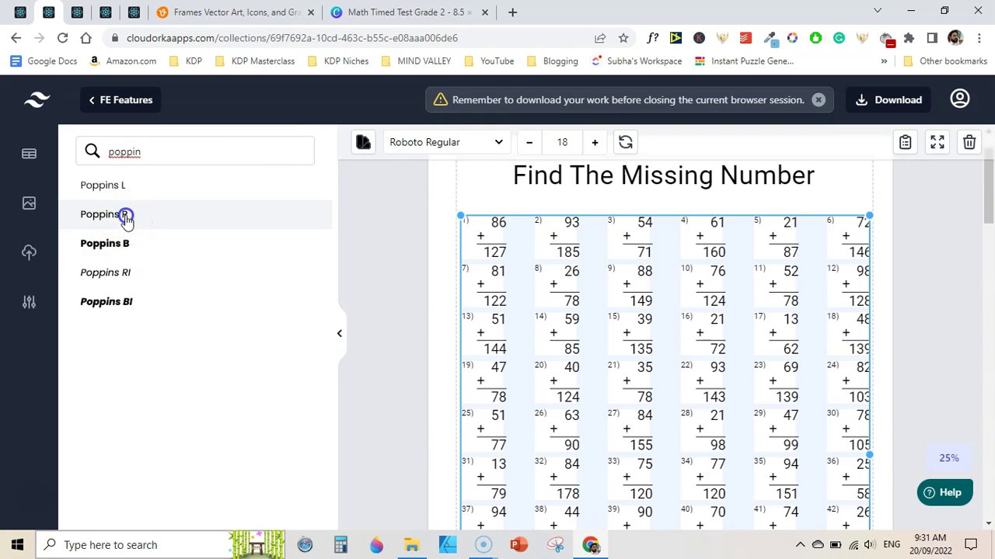
left_click(127, 220)
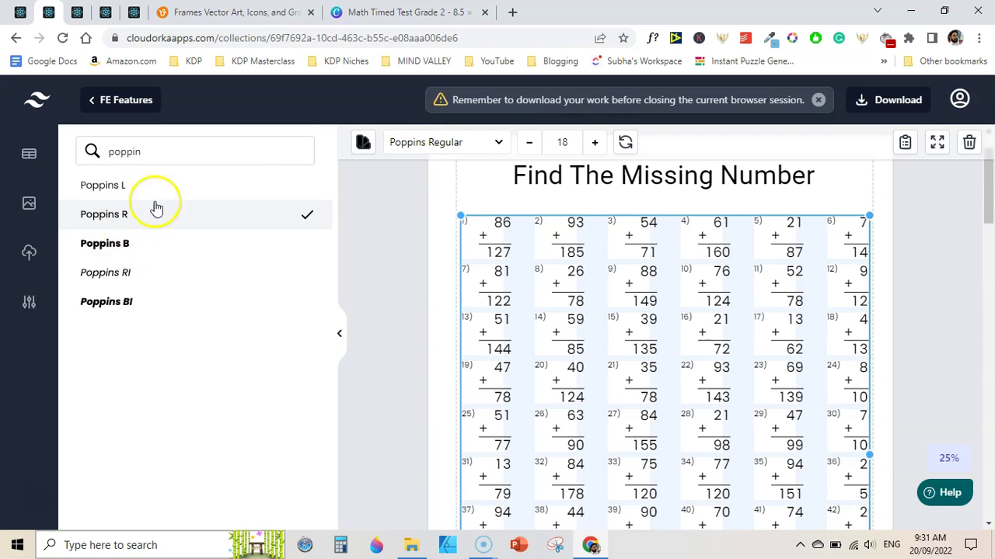
left_click(927, 266)
- Review the page cloning, local download and full download options available for page 1
left_click_drag(988, 185, 988, 159)
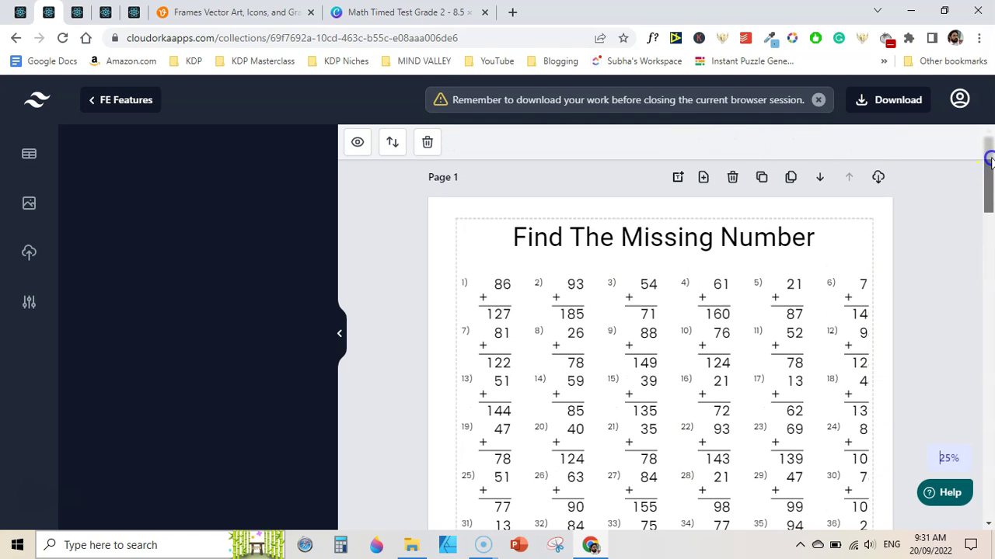
left_click(762, 178)
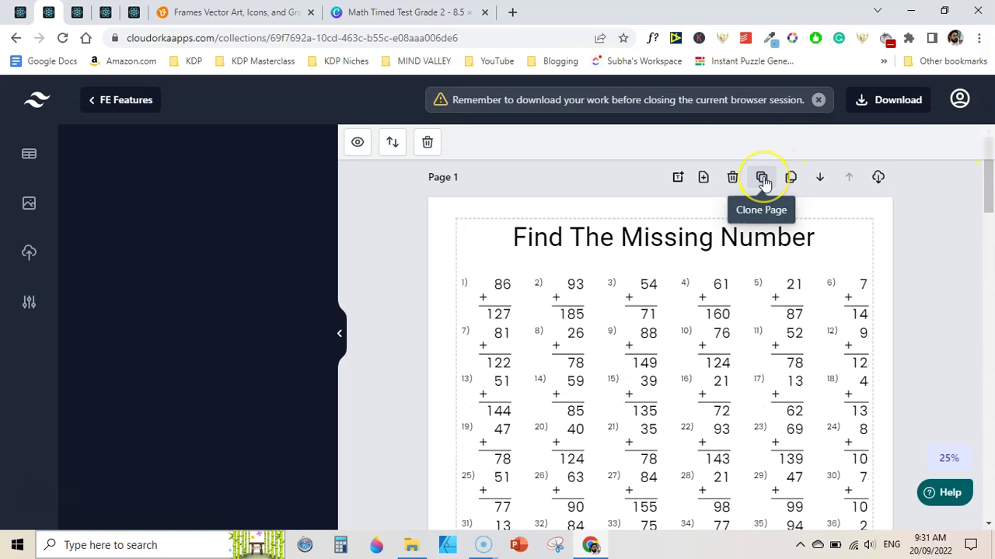
left_click(988, 183)
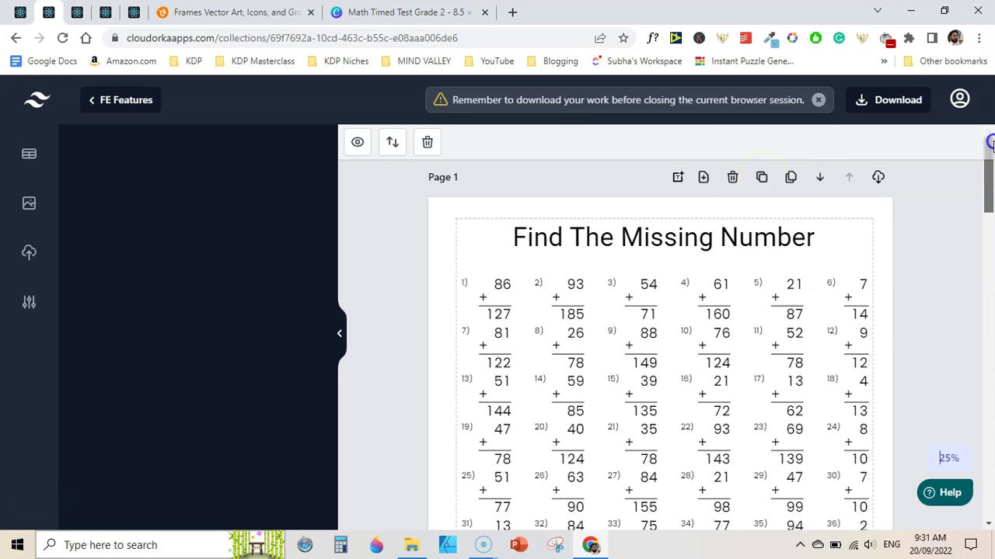
left_click(878, 177)
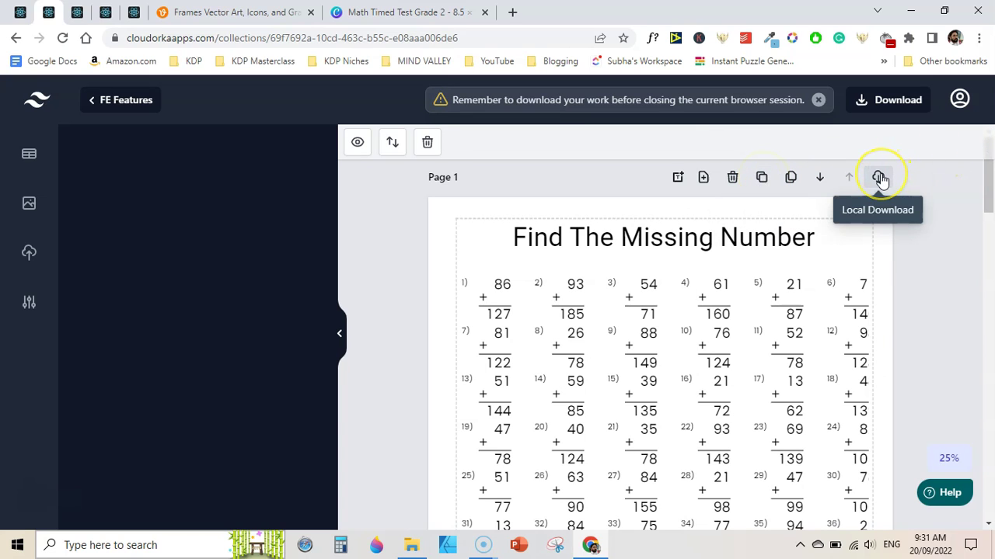
left_click(894, 105)
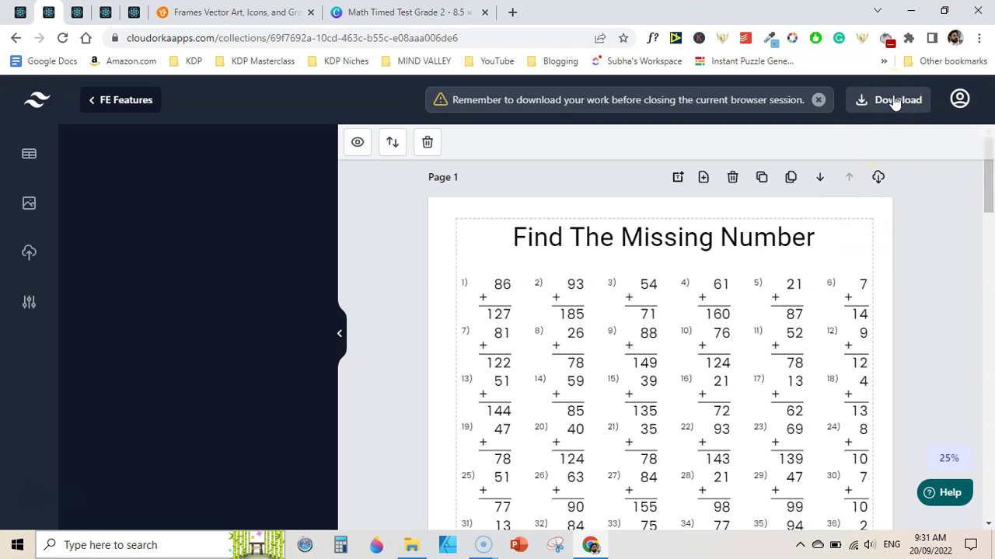
- Replace the addition worksheet on page 3 with the vertical subtraction template that has dashed answer boxes
left_click_drag(986, 175, 991, 427)
left_click(604, 291)
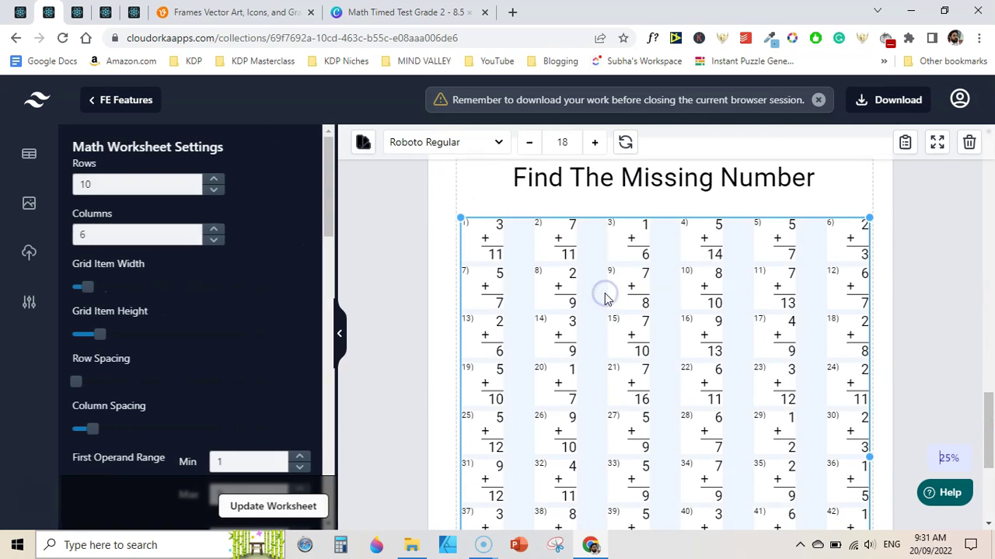
key("Delete")
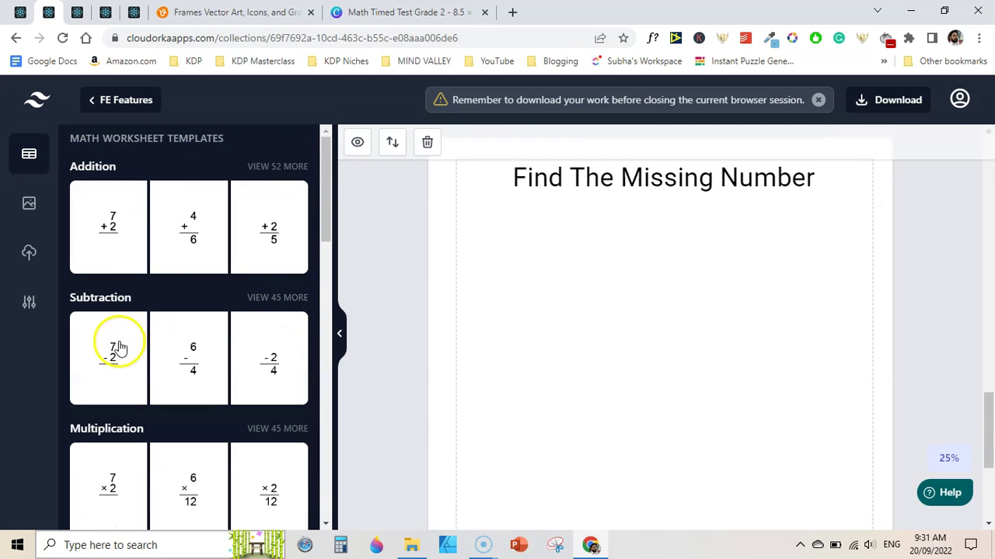
left_click(299, 299)
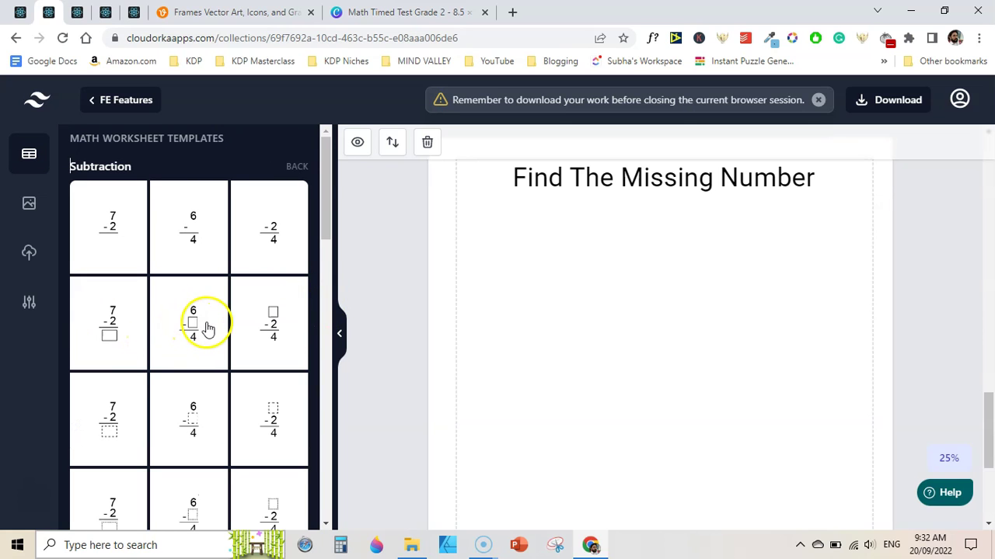
left_click(111, 420)
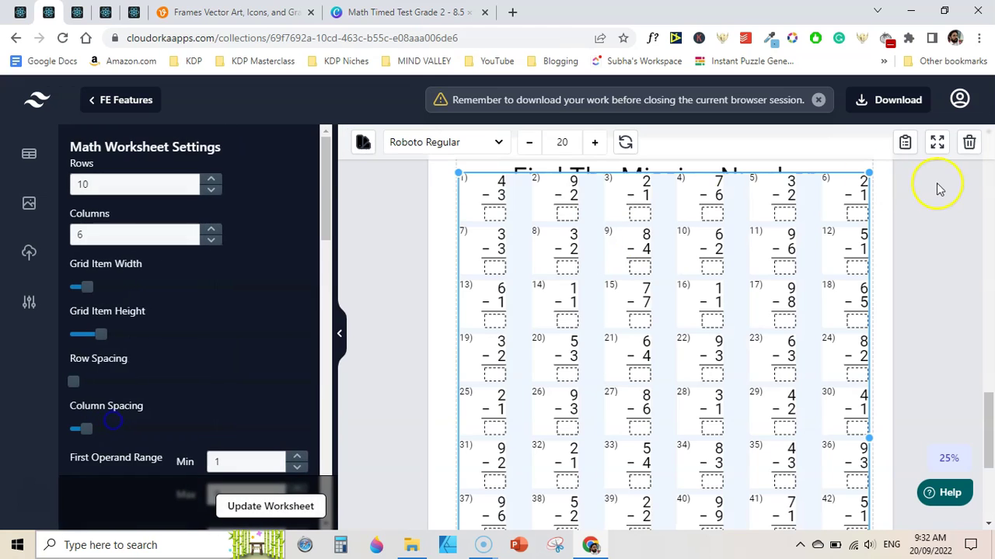
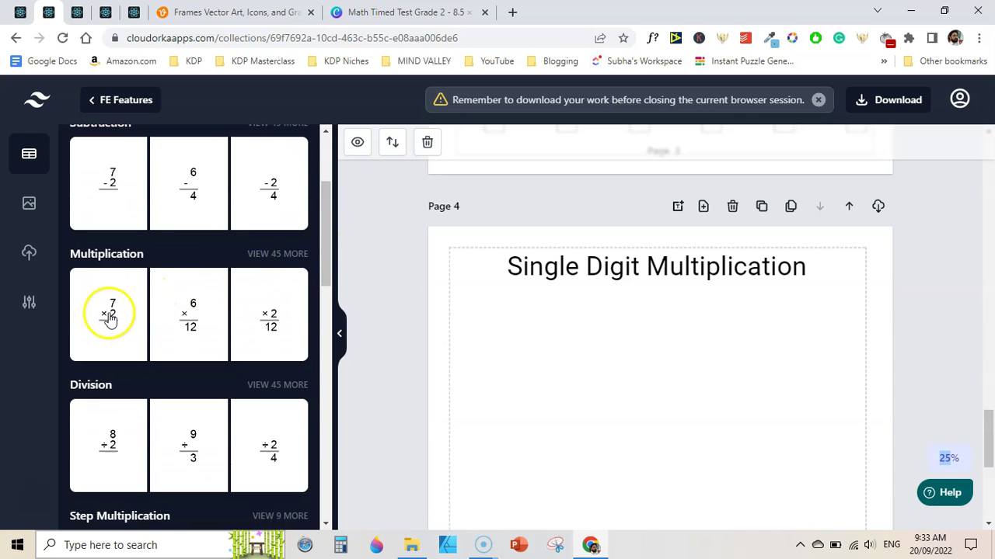
- Add the horizontal multiplication template with 10 rows and 3 columns to page 4
left_click(299, 254)
left_click_drag(327, 199, 326, 292)
left_click(106, 275)
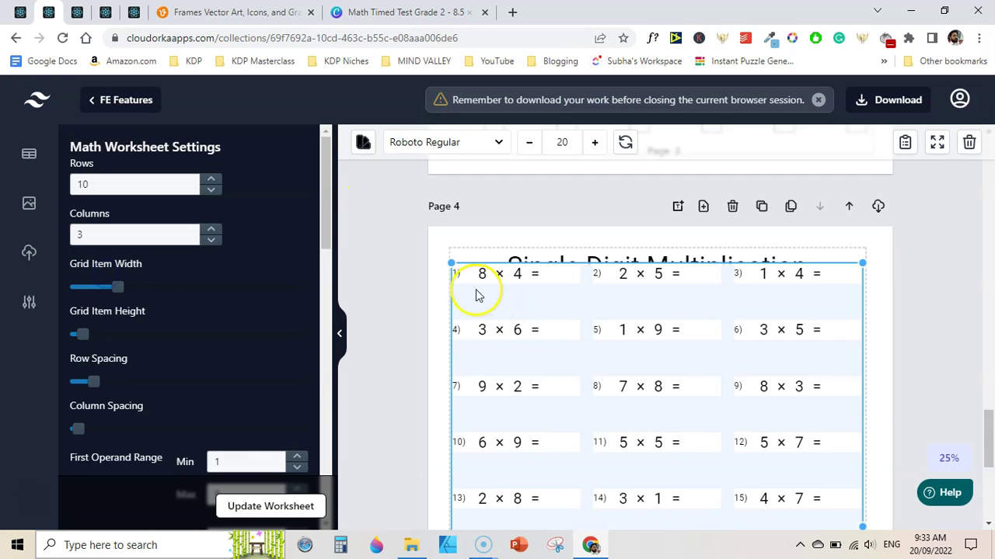
- Scale the multiplication worksheet down to fit between the title and the page number, and stretch it to the full margin width
left_click_drag(863, 263, 837, 288)
scroll(847, 349, "down", 5)
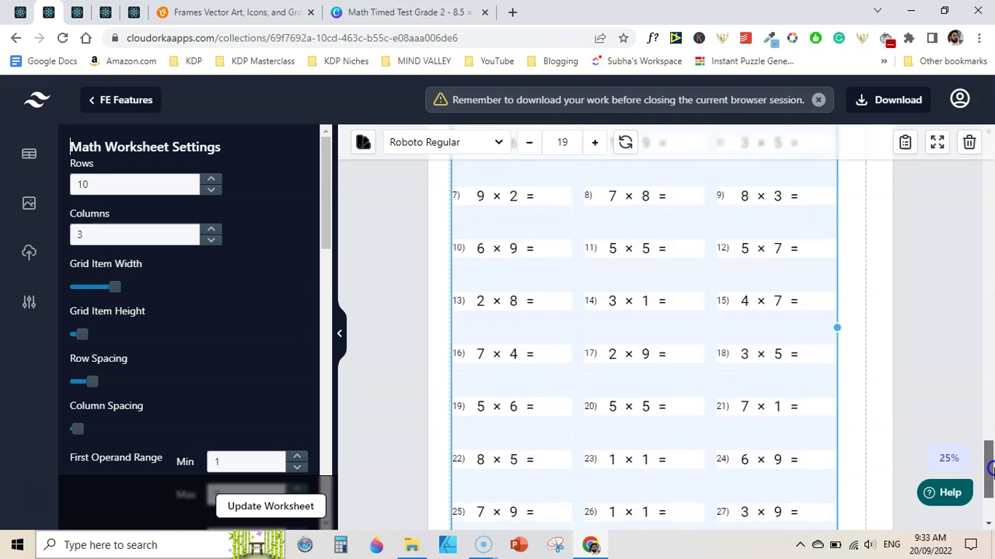
left_click_drag(837, 437, 819, 430)
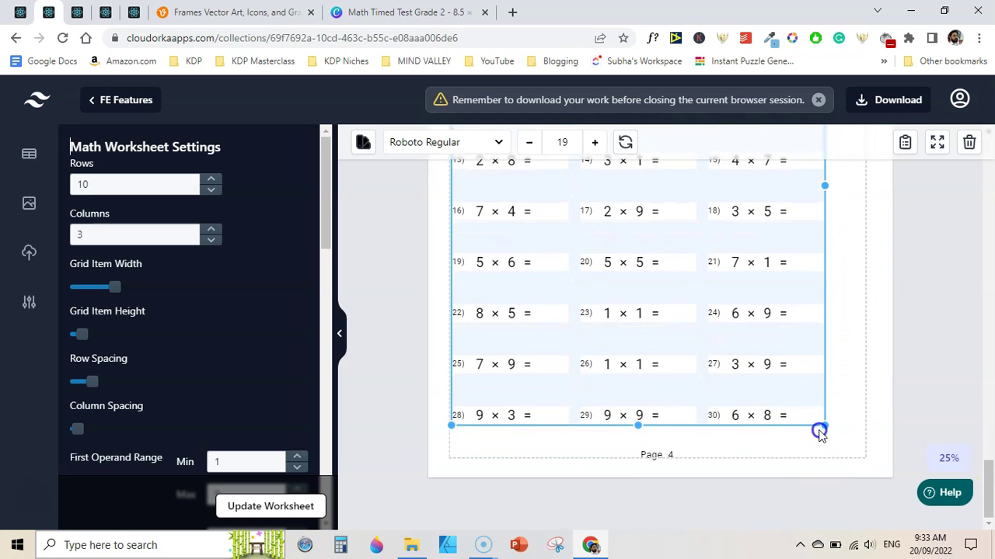
left_click_drag(828, 187, 931, 285)
left_click(931, 284)
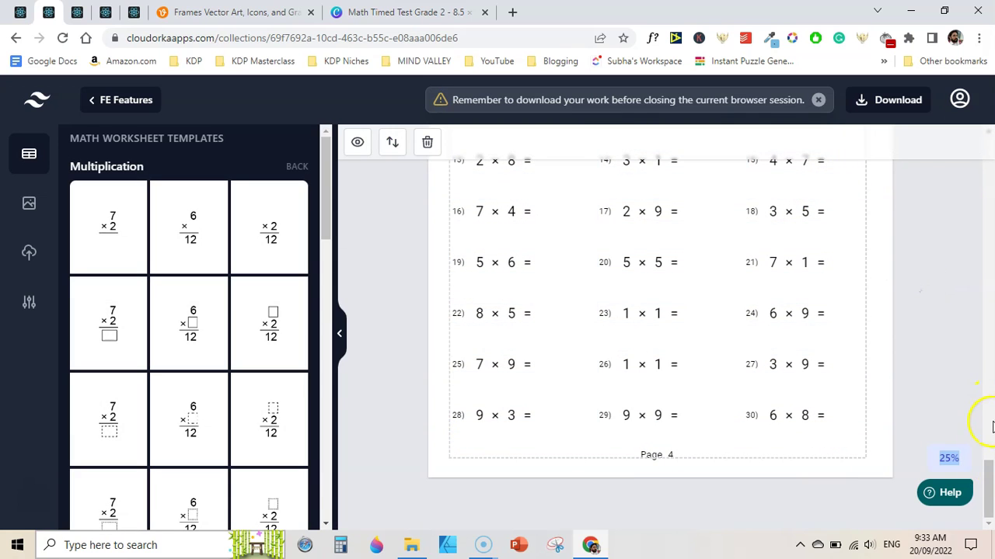
left_click_drag(989, 481, 989, 436)
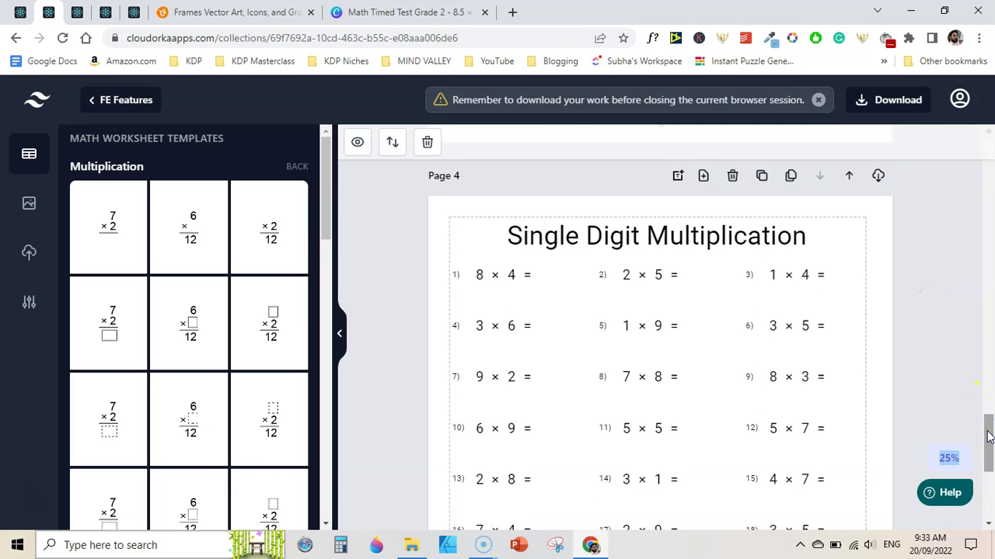
- Clone page 4 and change the title of the new page 5 to "Single Digit Division"
left_click(412, 223)
left_click(299, 169)
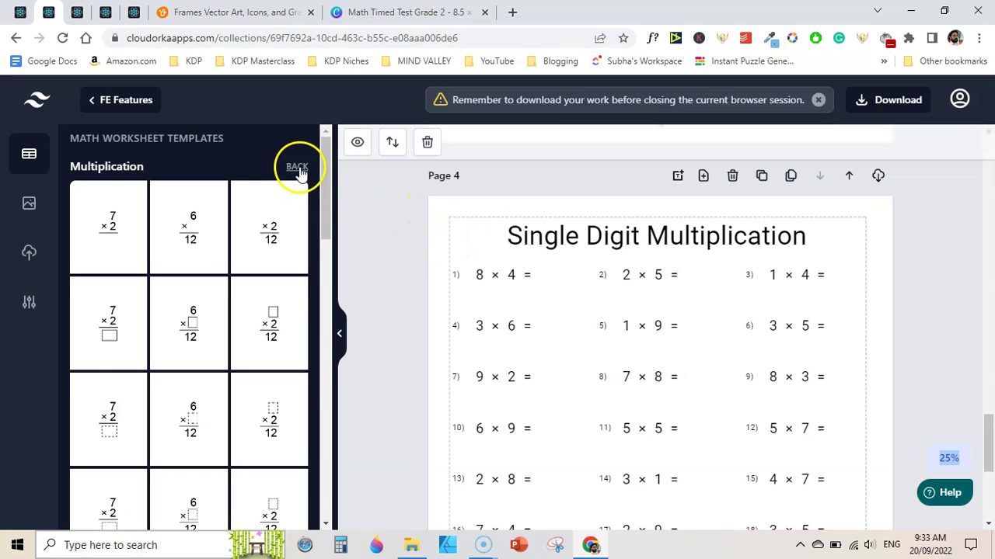
left_click(761, 176)
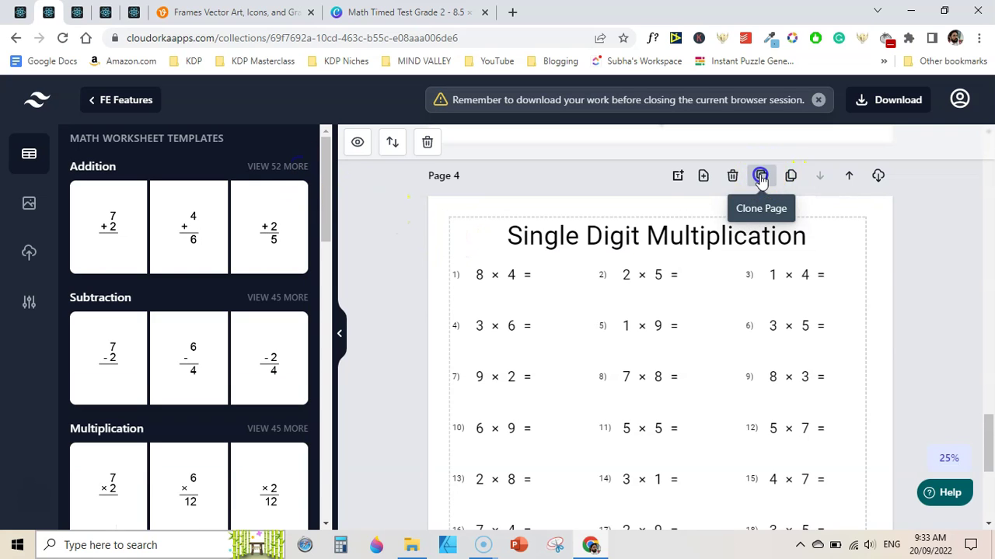
left_click(706, 349)
left_click(706, 349)
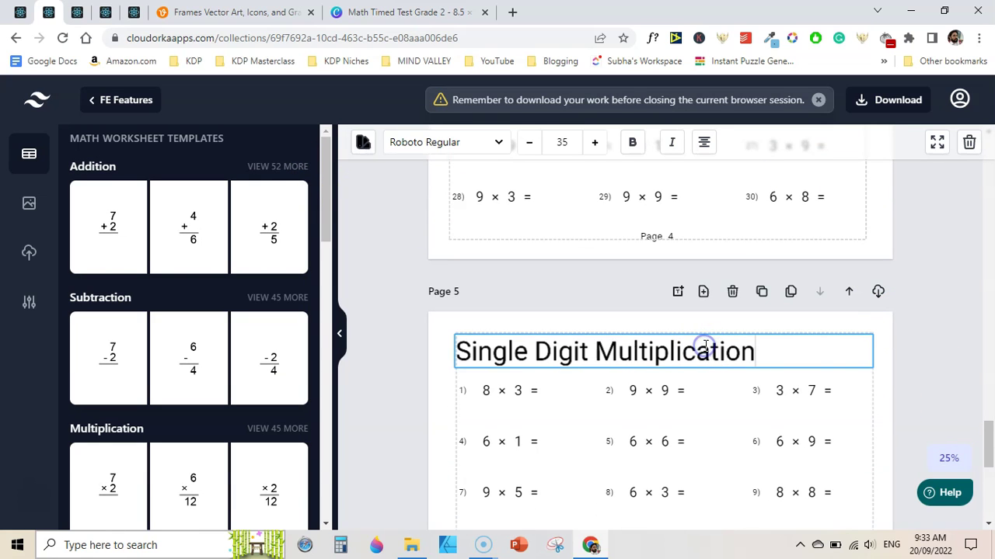
key("BackSpace")
key("BackSpace")
key("BackSpace")
key("BackSpace")
key("BackSpace")
key("BackSpace")
key("BackSpace")
key("BackSpace")
key("BackSpace")
key("BackSpace")
key("BackSpace")
type("Division")
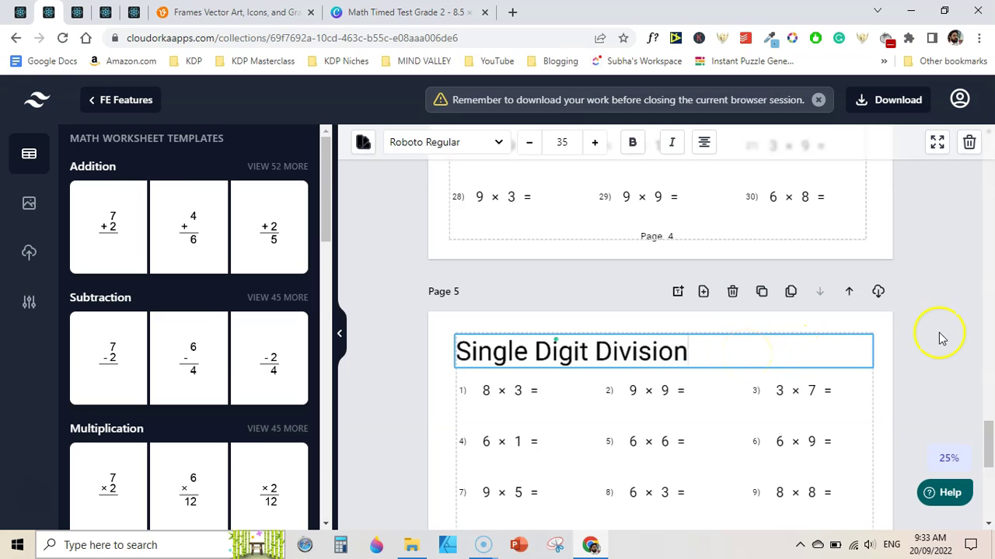
- Replace the multiplication worksheet on page 5 with the vertical division template that has a dashed box for the missing first number
left_click(661, 446)
key("Delete")
left_click(277, 428)
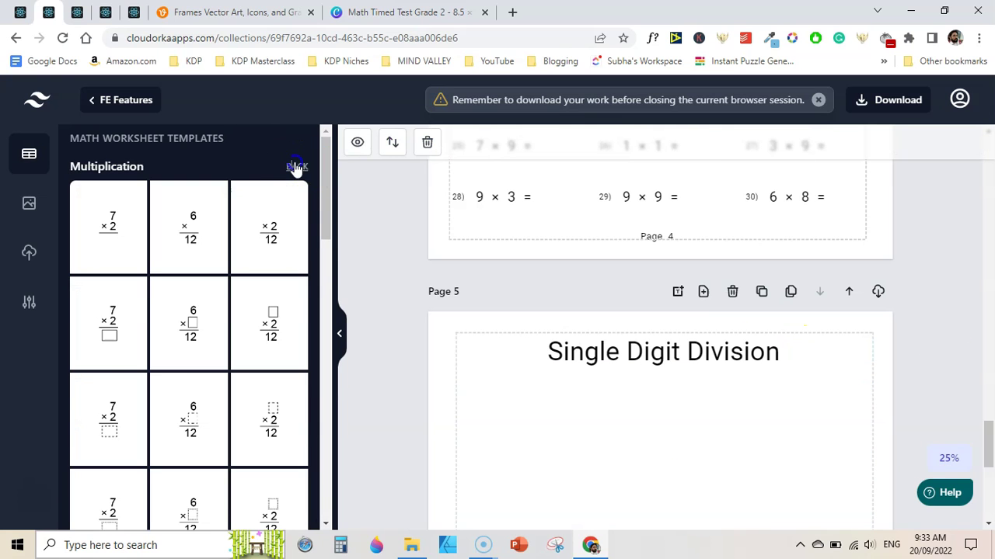
left_click(296, 166)
left_click_drag(321, 193, 329, 251)
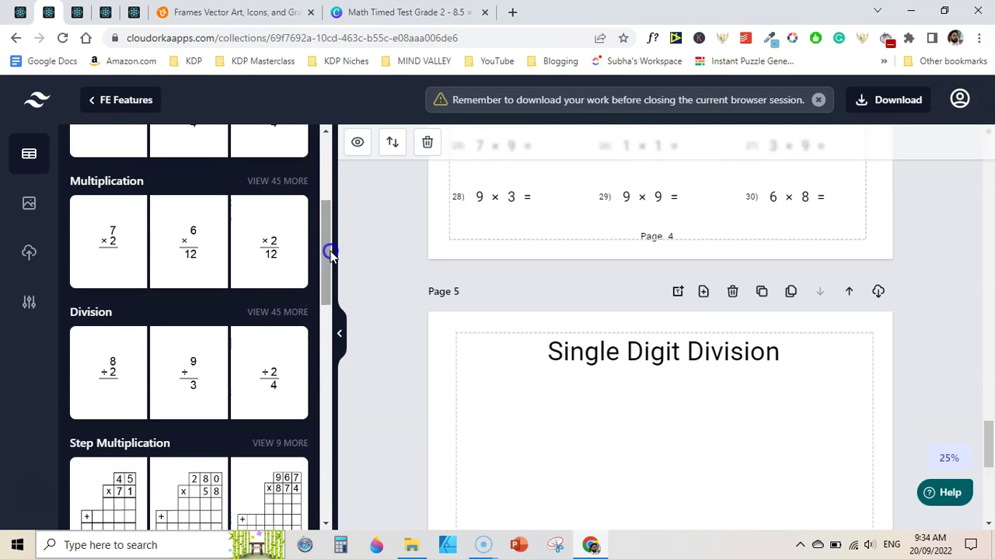
left_click(268, 311)
left_click(198, 241)
left_click(272, 415)
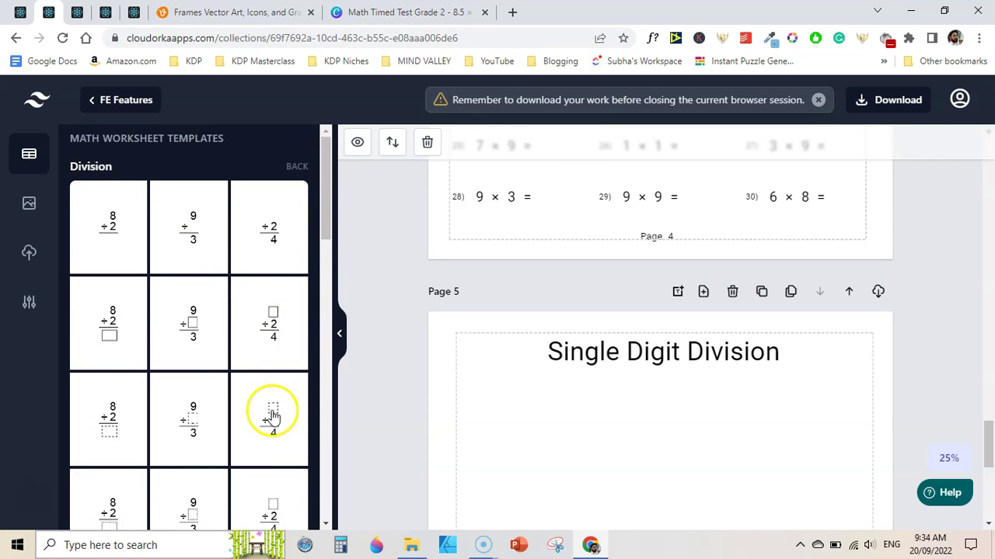
- Scale the division worksheet to fit between the title and page number on page 5, spanning the full margin width
left_click_drag(872, 347, 846, 370)
left_click_drag(988, 429, 989, 489)
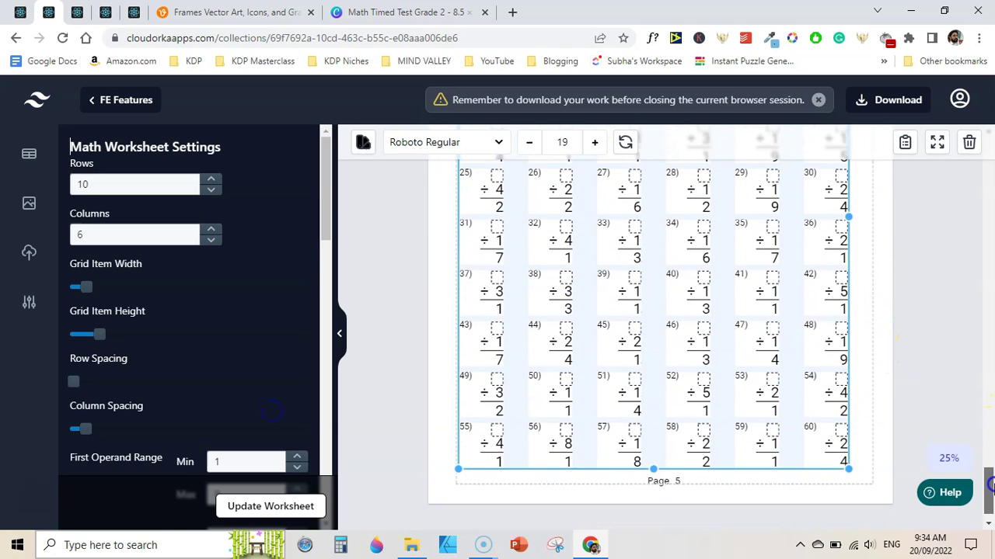
left_click(925, 335)
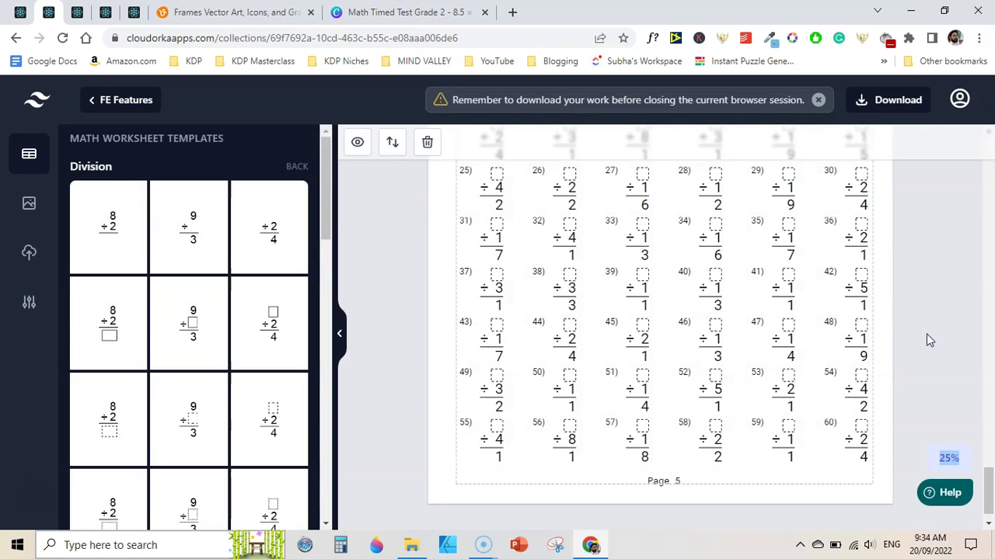
left_click_drag(988, 470, 988, 452)
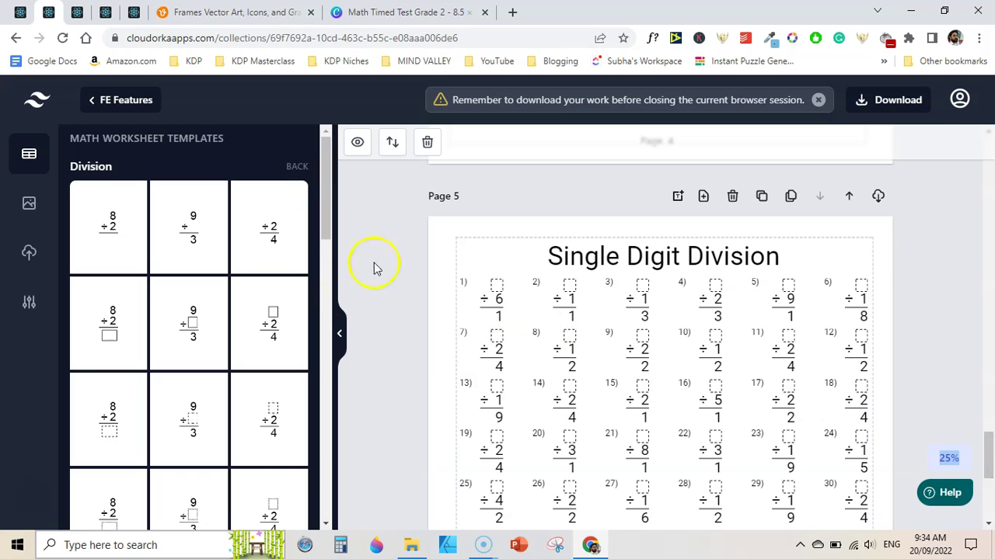
- Return to the full template list, glance at the PRO features page, and switch to the Math Worksheets Generator overview page
left_click(297, 167)
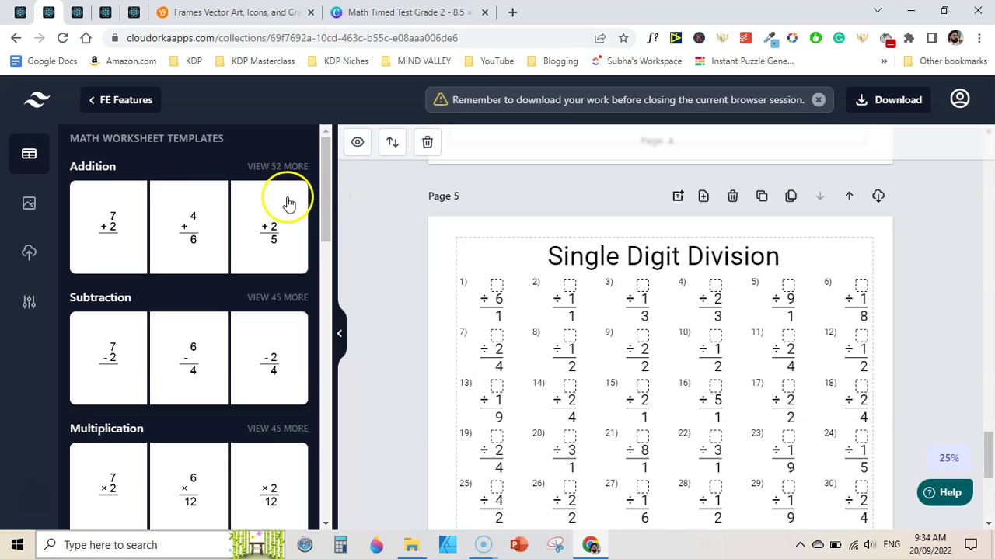
left_click_drag(329, 178, 84, 24)
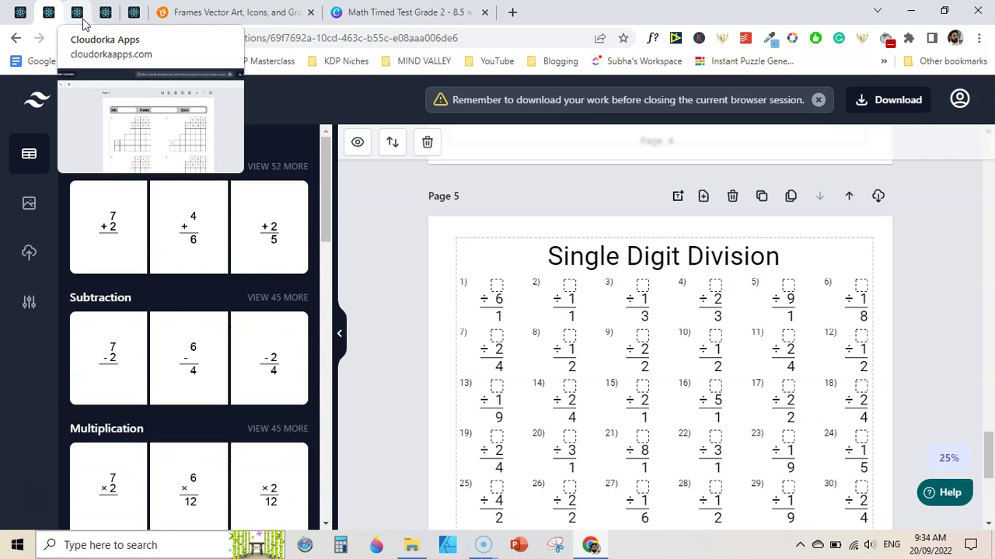
left_click(77, 12)
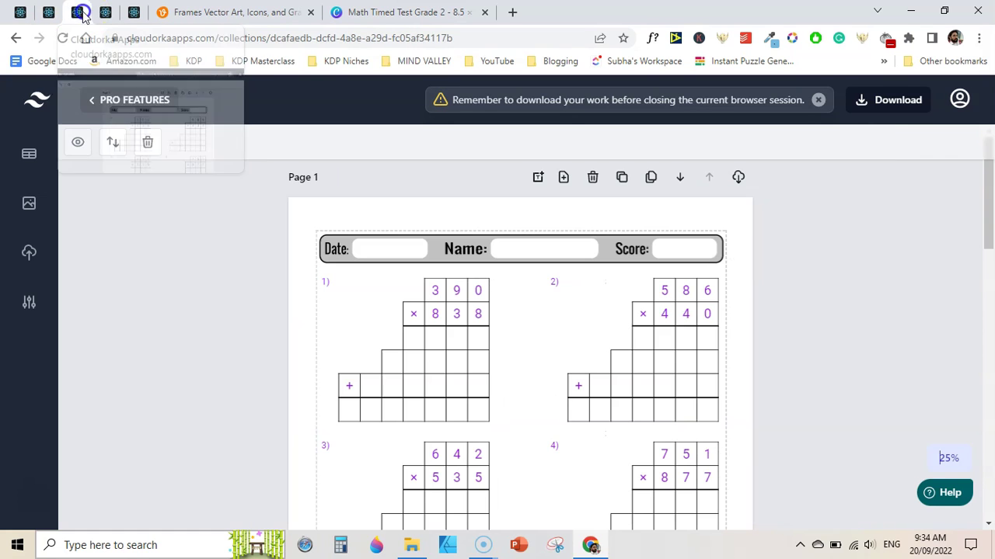
left_click(21, 12)
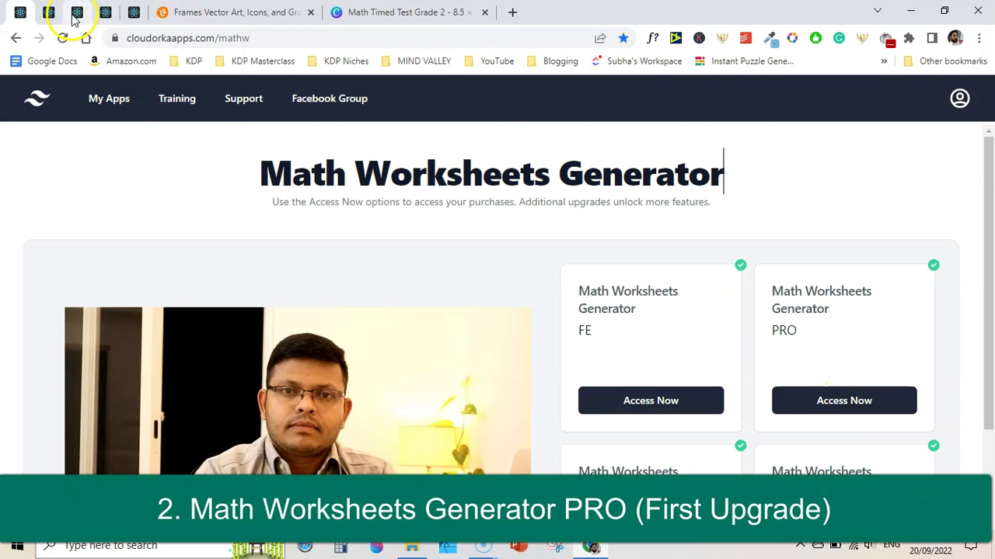
- Switch to the PRO FEATURES collection and recolour the multiplication worksheet's text on page 1, trying dark green before settling on orange
left_click(75, 14)
left_click(436, 304)
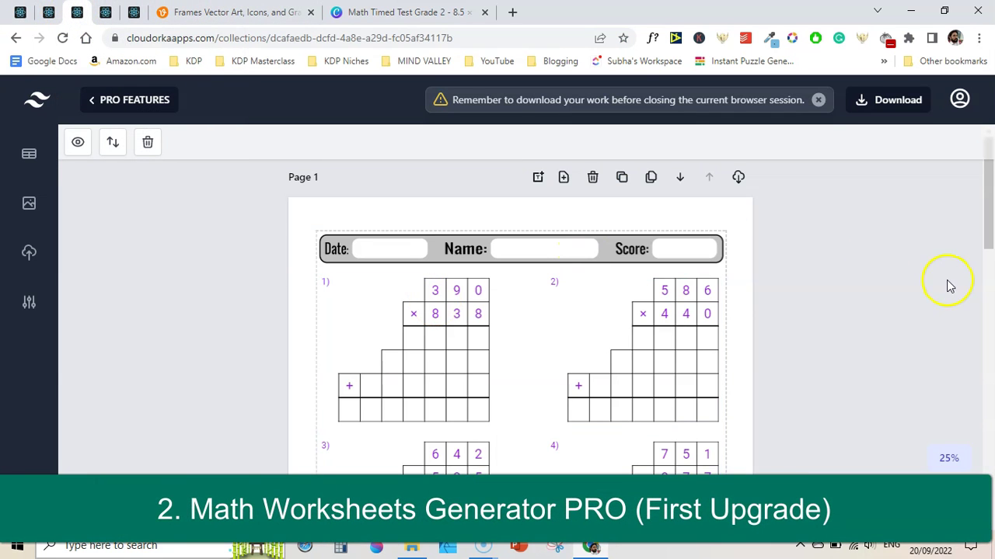
scroll(986, 189, "down", 2)
scroll(699, 272, "up", 2)
left_click(447, 347)
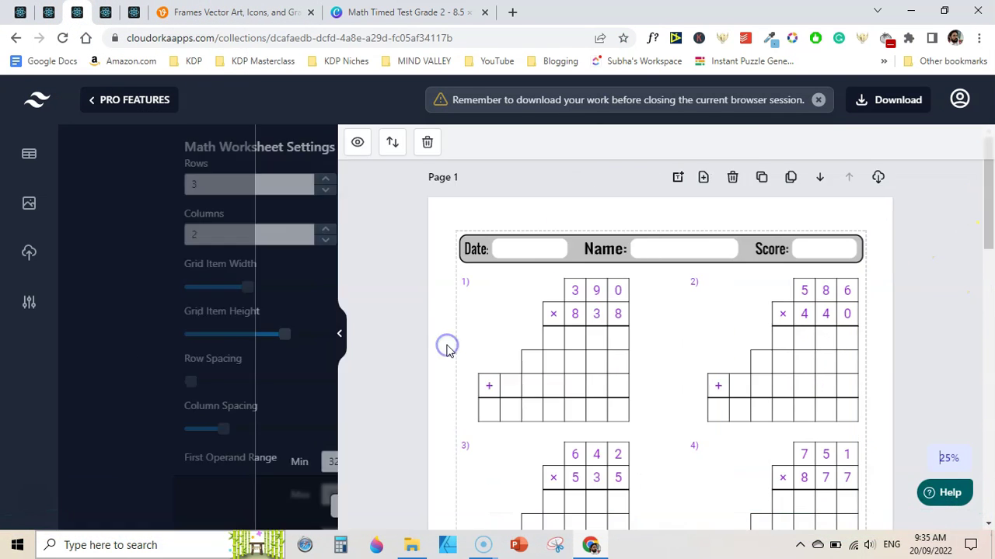
left_click(611, 340)
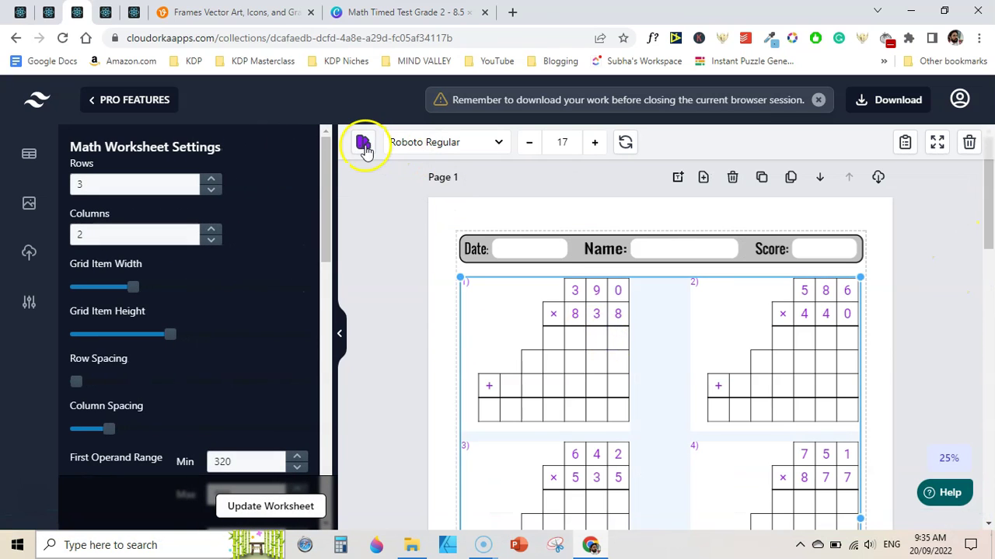
left_click(362, 142)
left_click(463, 448)
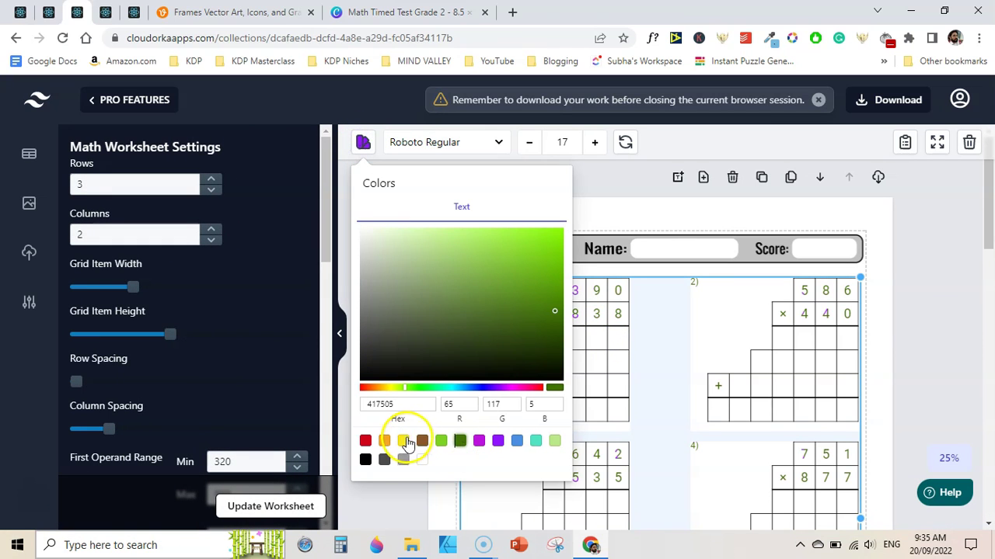
left_click(384, 440)
left_click(938, 326)
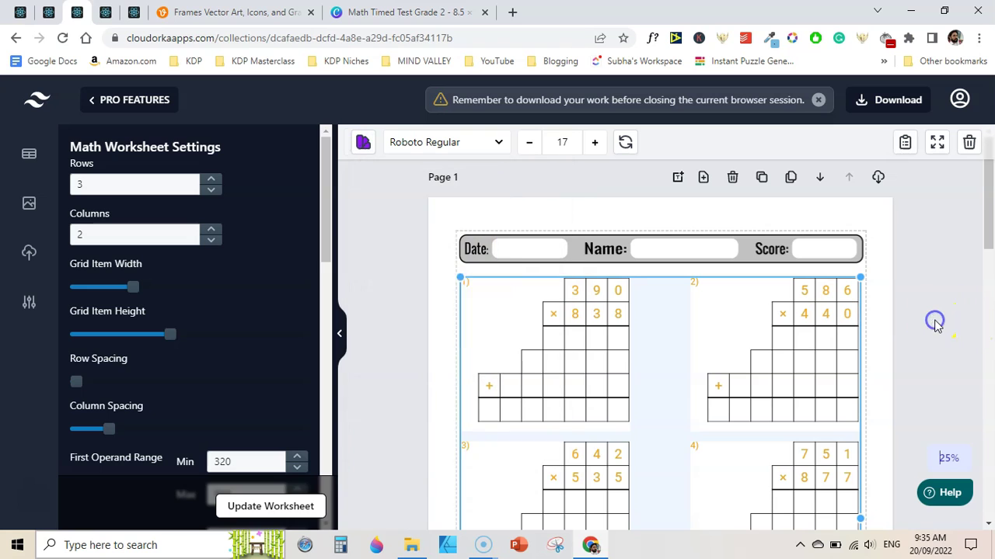
- Inspect the Date, Name and Score header on page 1, glance at the full template list, and reselect the multiplication worksheet
left_click(632, 241)
left_click_drag(607, 246, 607, 249)
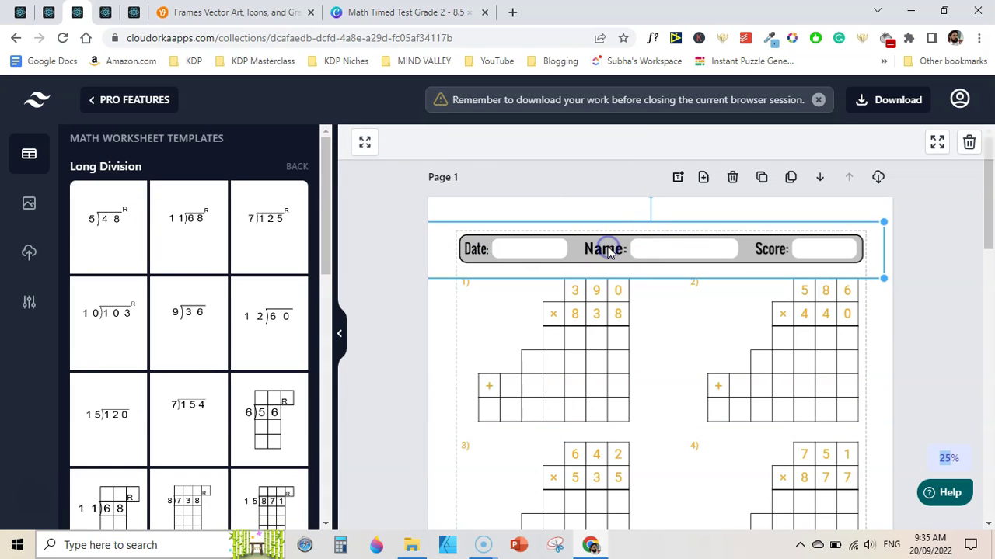
left_click(299, 166)
left_click_drag(330, 208, 331, 237)
left_click(603, 360)
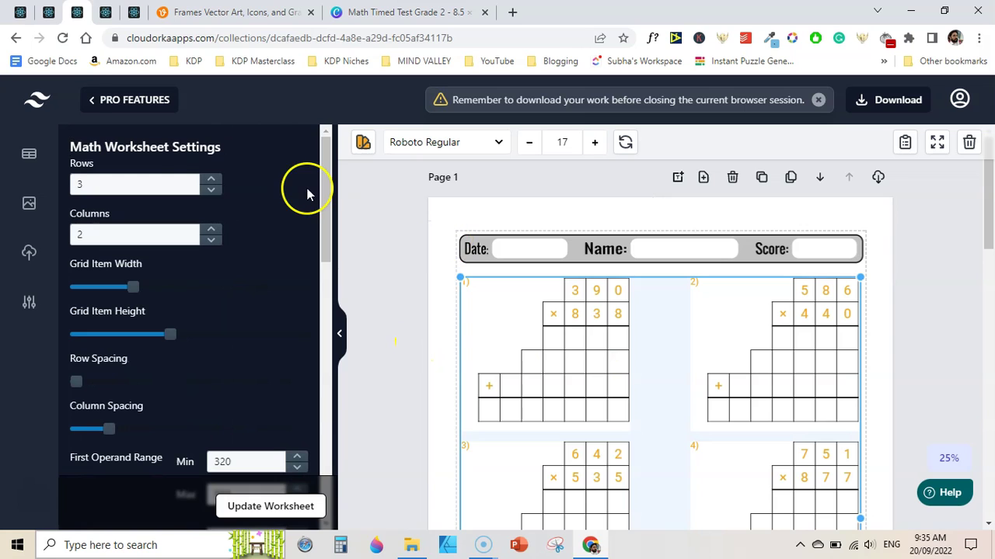
- Leave and reopen the PRO FEATURES collection, then browse the full template list to the Lattice Multiplication and Long Division categories
left_click(87, 100)
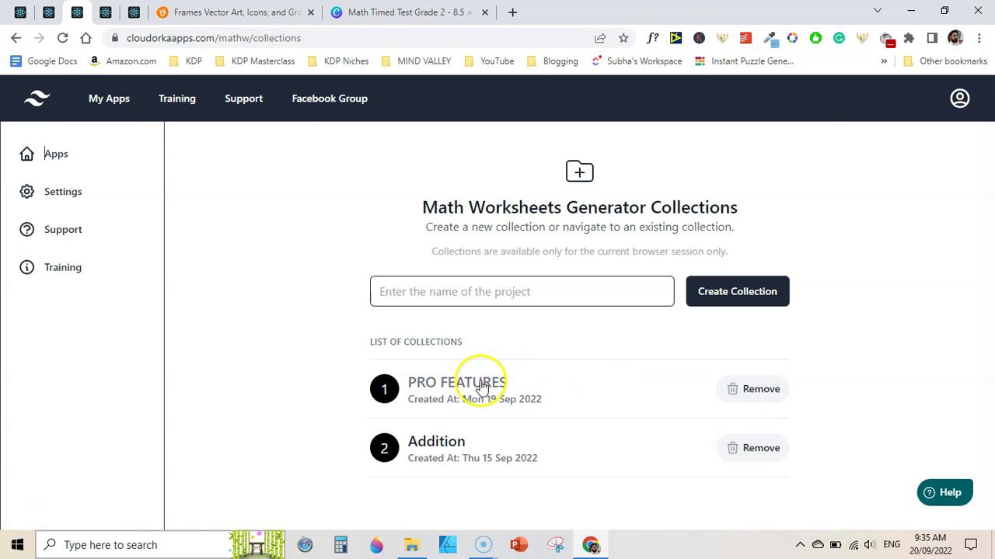
left_click(457, 383)
left_click(297, 168)
left_click_drag(321, 197, 332, 357)
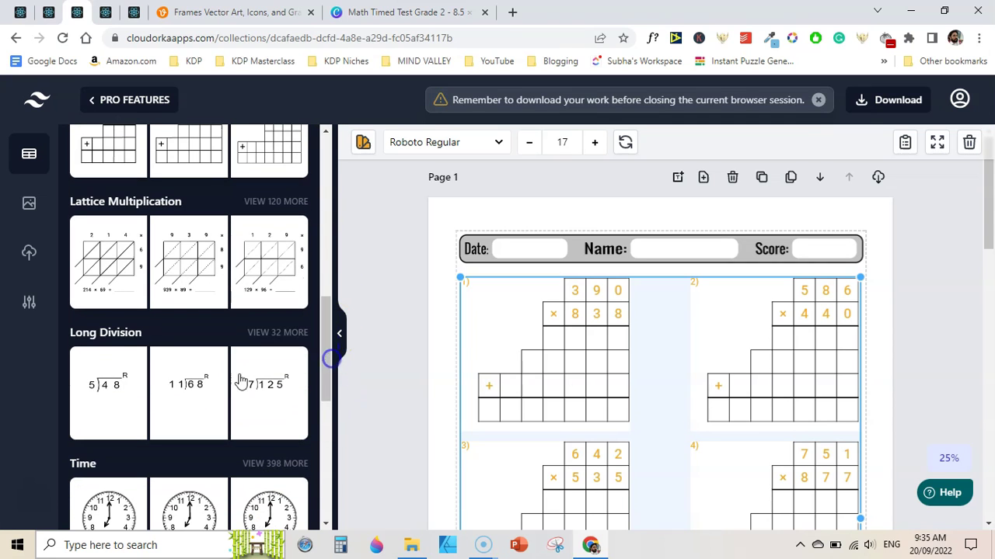
- Select the red long division worksheet and review its divider, box and cell padding settings
left_click_drag(988, 204, 991, 469)
left_click(607, 346)
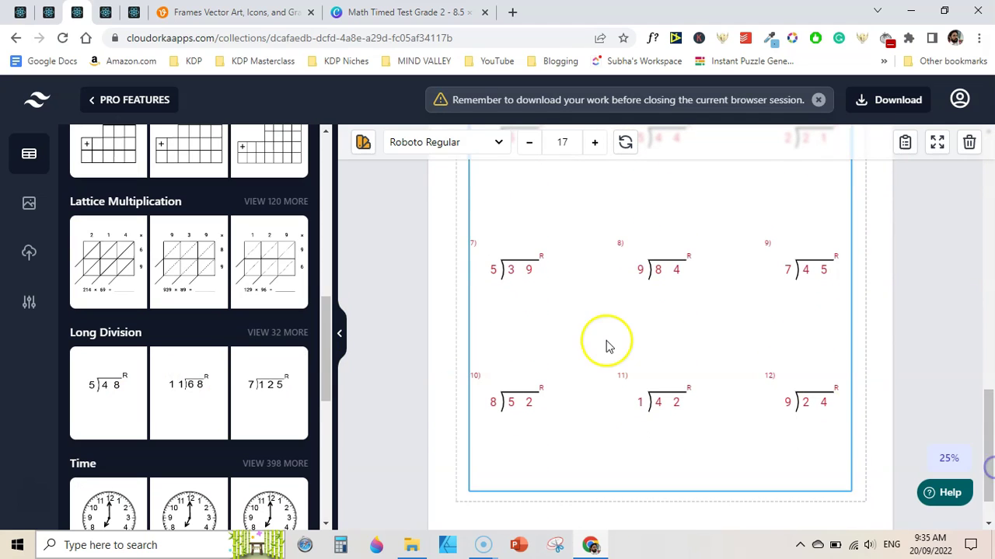
left_click(324, 224)
left_click(673, 277)
left_click_drag(329, 207, 337, 424)
left_click(111, 309)
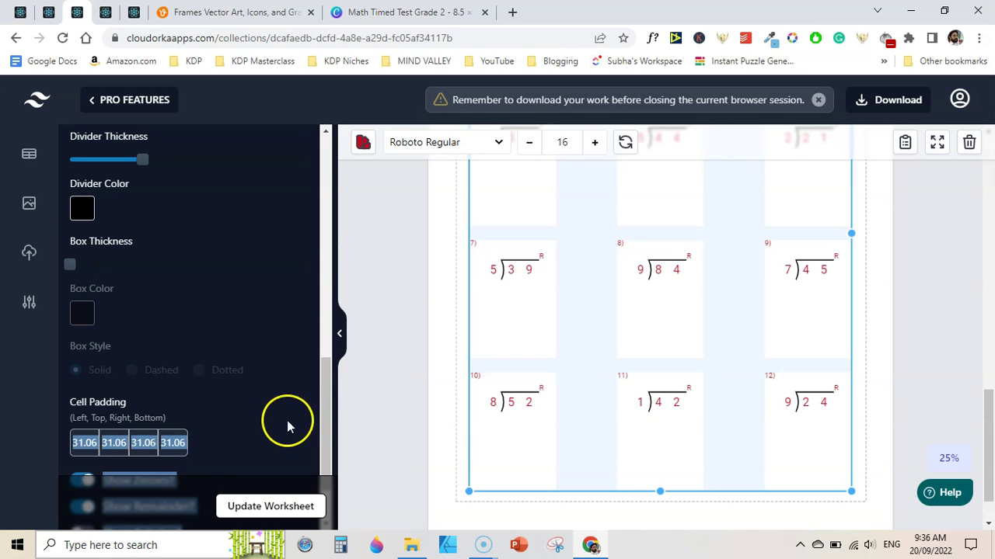
left_click(378, 400)
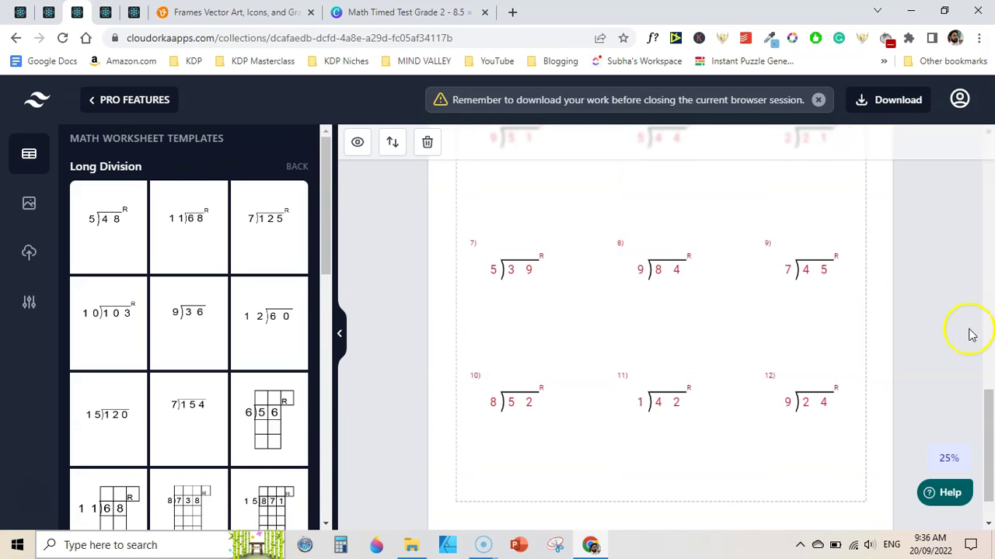
- Bulk clone page 1 of the PRO FEATURES collection 10 times
left_click_drag(988, 412, 991, 146)
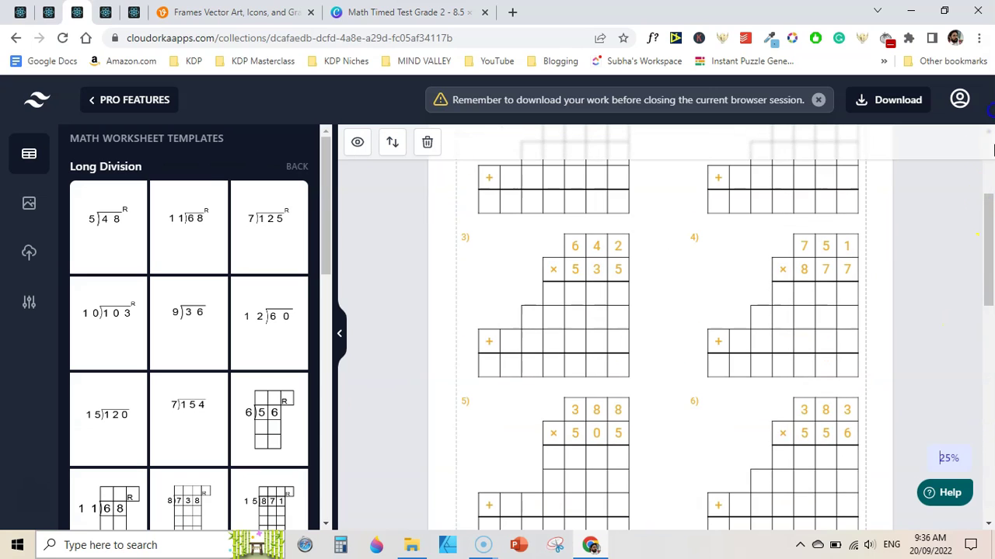
left_click_drag(991, 247, 990, 167)
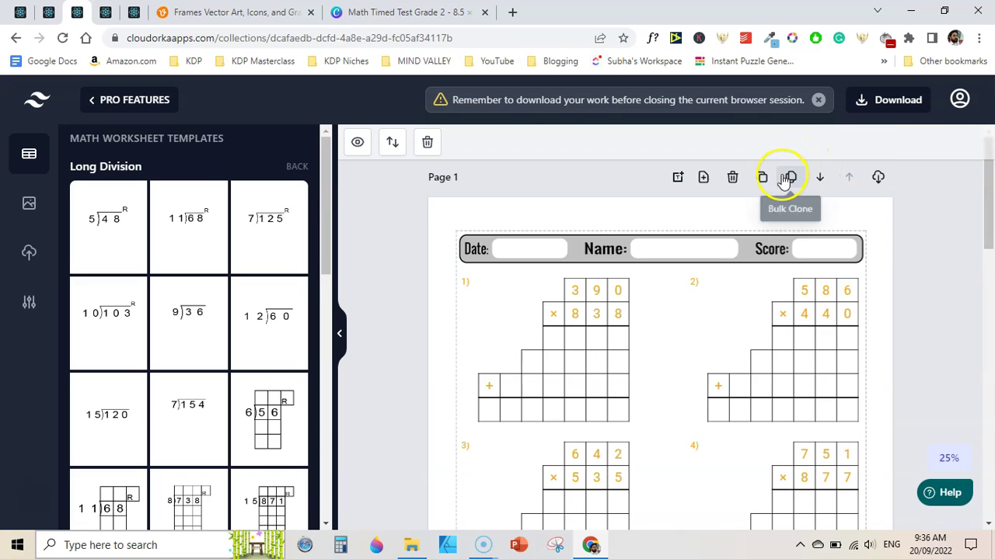
left_click(739, 228)
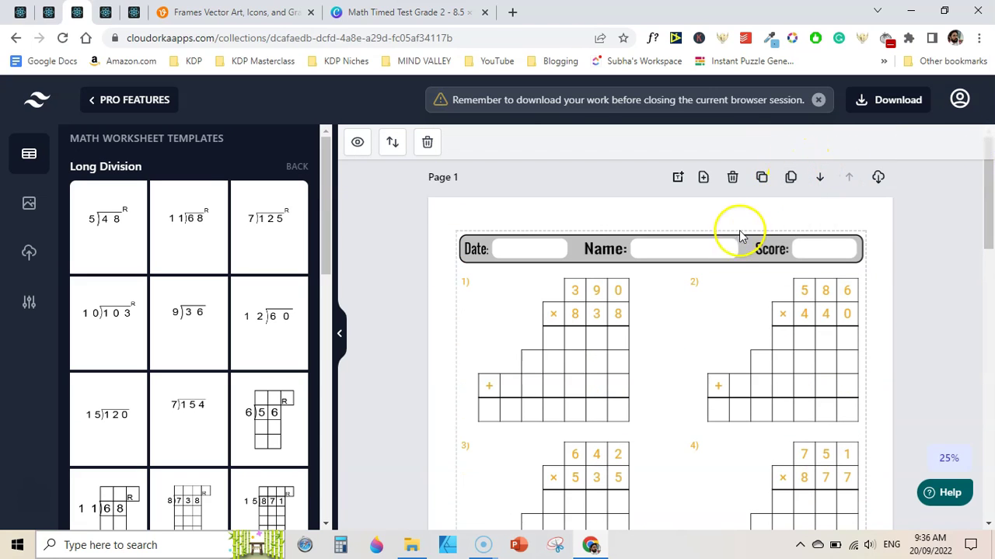
left_click(792, 177)
left_click(537, 317)
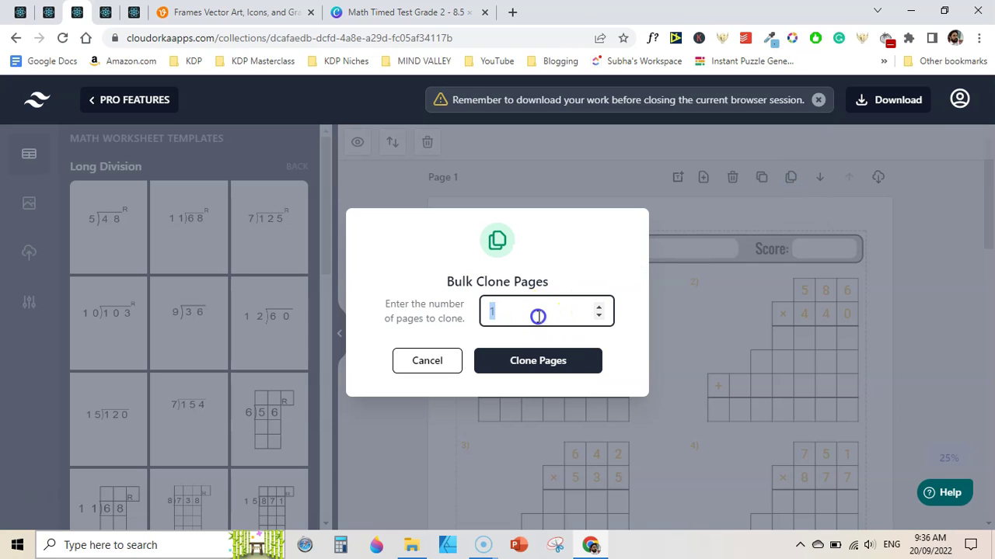
type("10")
left_click(515, 360)
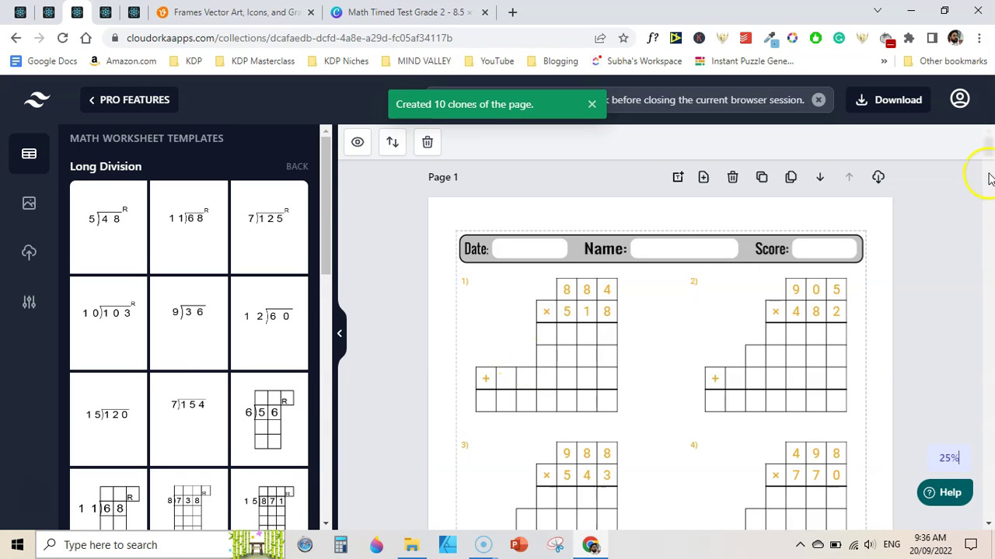
- Review the download format options in the PRO FEATURES collection and in the FE Features collection
left_click_drag(987, 155, 991, 121)
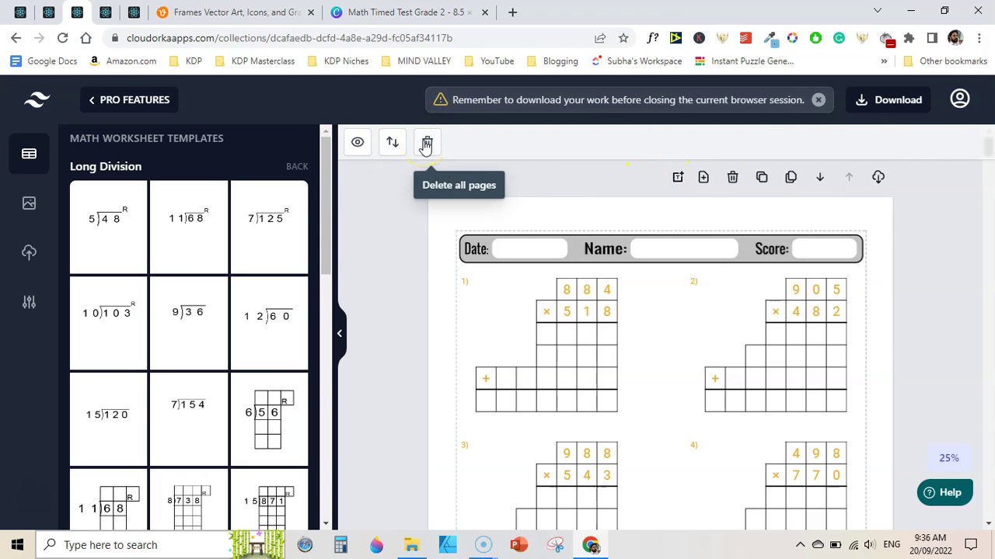
left_click(888, 104)
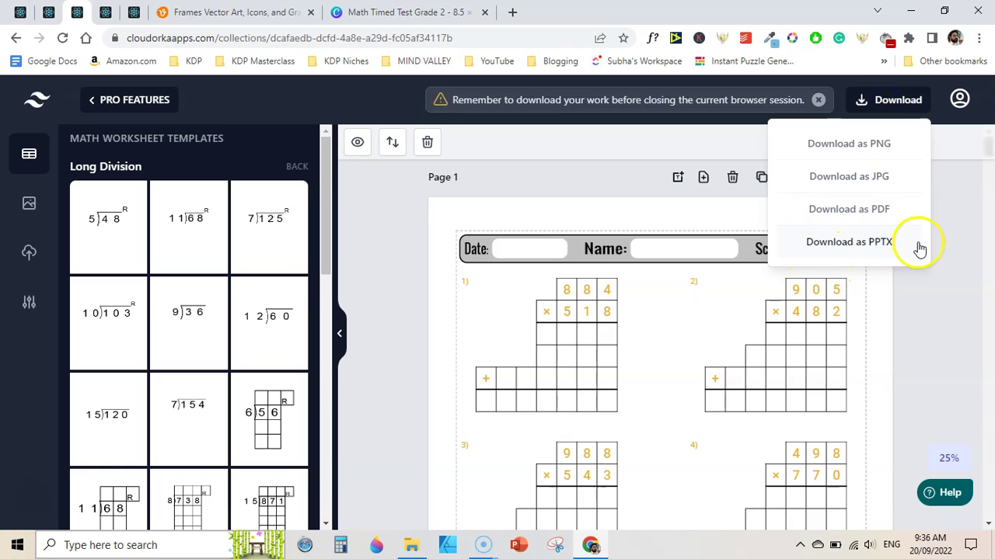
left_click(51, 12)
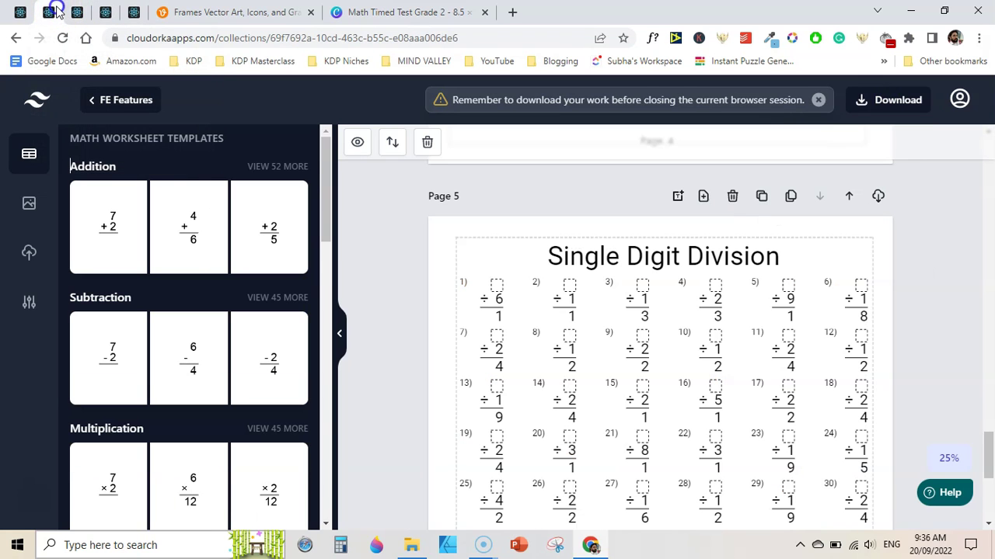
left_click(885, 104)
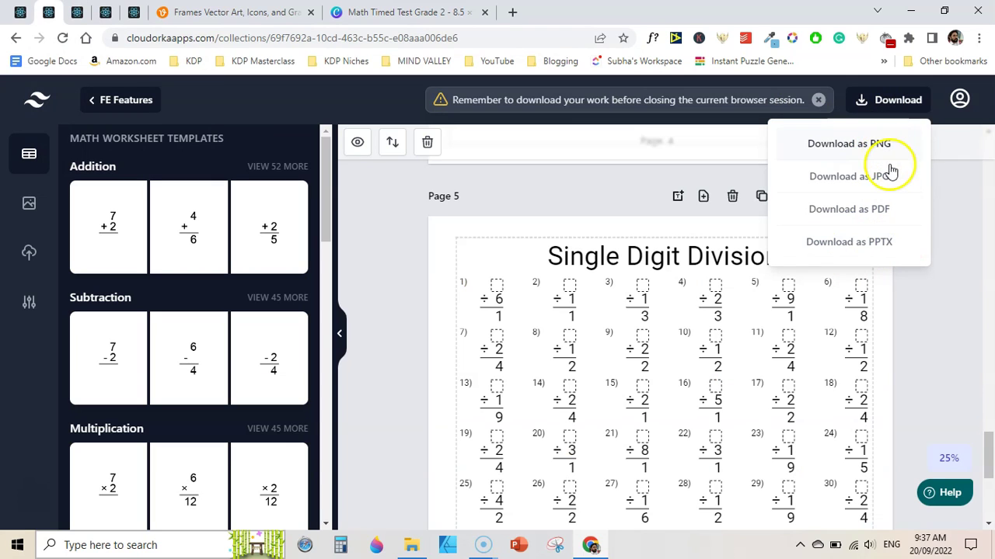
left_click(894, 215)
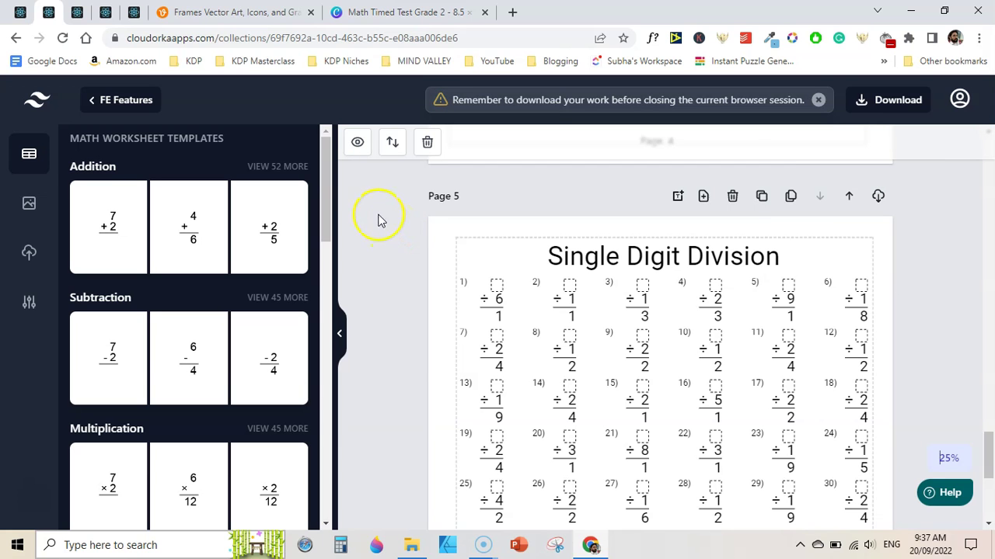
- Return to the Math Worksheets Generator overview page and view the PREMIUM upgrade card
left_click(77, 12)
left_click(20, 13)
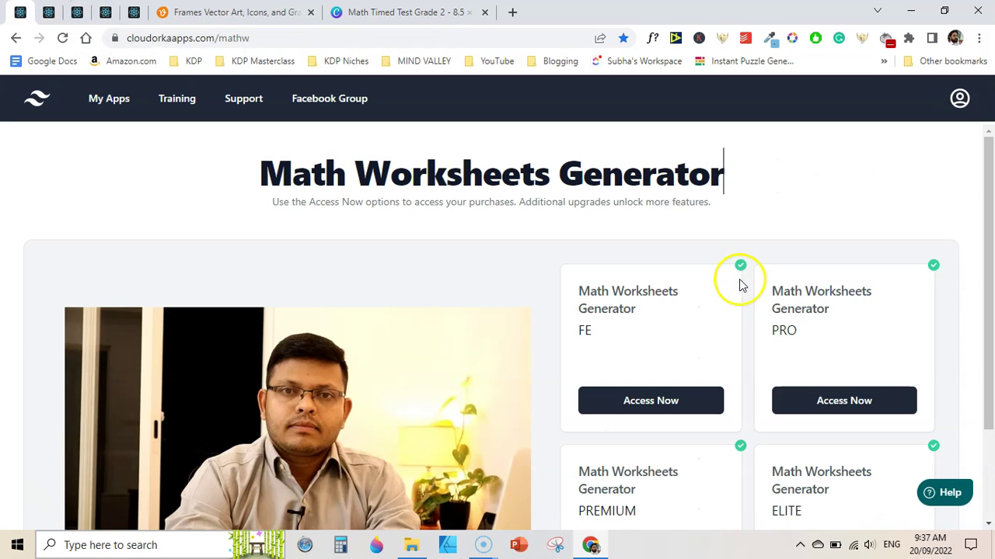
left_click_drag(987, 289, 991, 355)
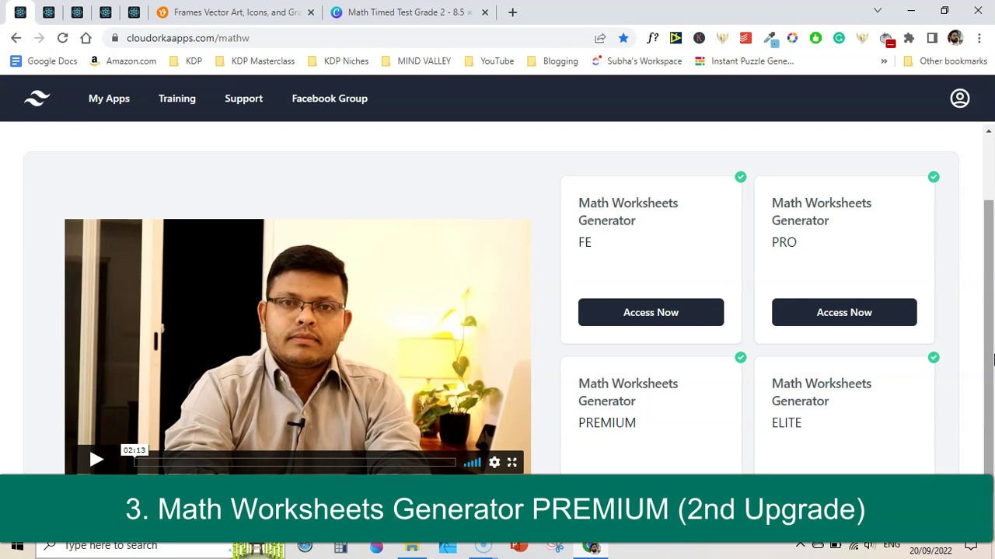
- Switch to the reading time worksheets collection and examine the settings of the clock worksheet on page 1
left_click(77, 11)
left_click(106, 12)
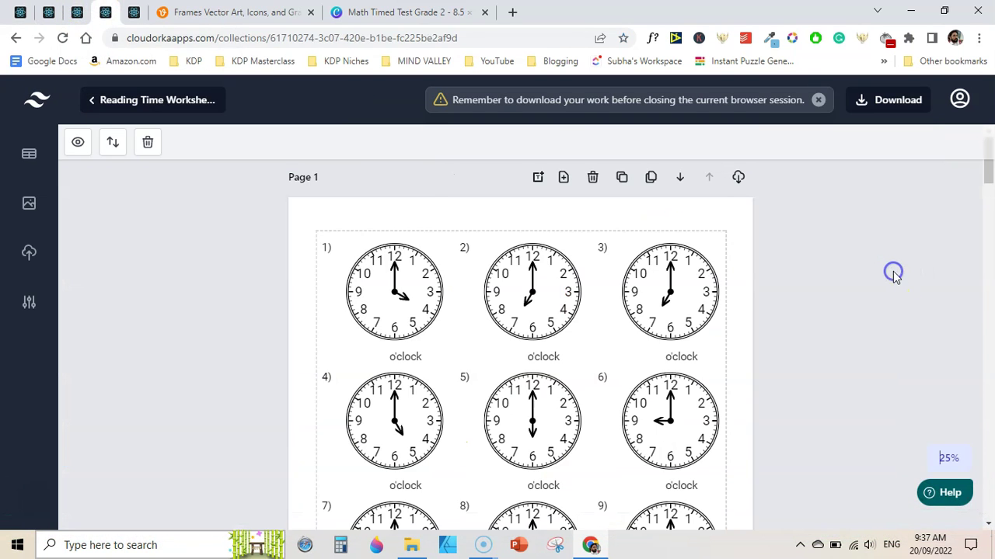
left_click(573, 311)
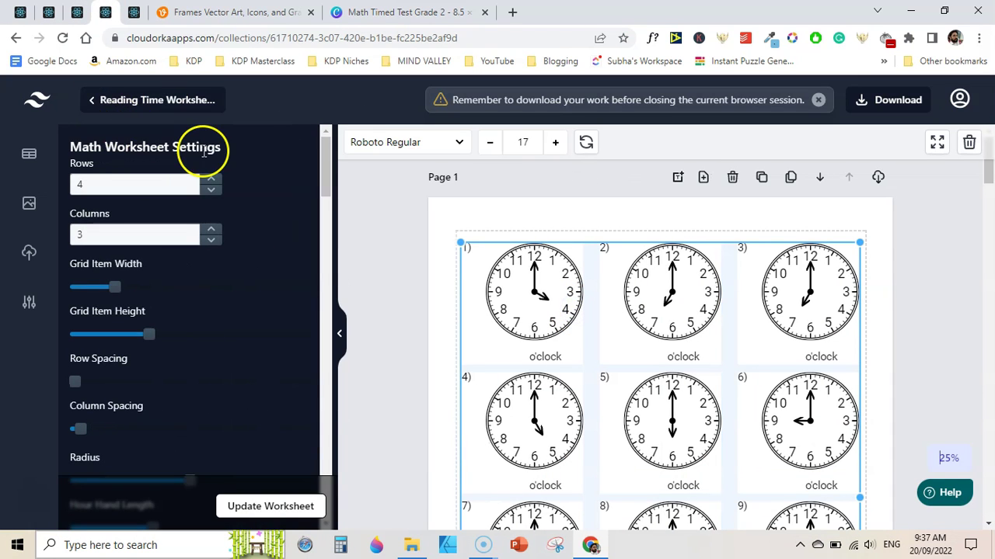
left_click(89, 100)
left_click(401, 275)
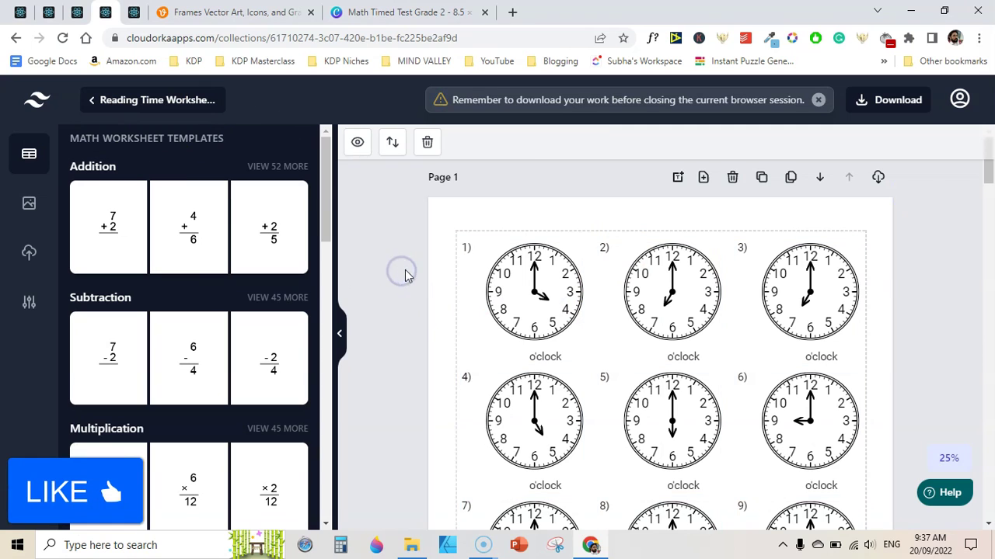
- Look through the collection's sample pages down to the percentage worksheet on page 5
left_click_drag(987, 167, 987, 451)
left_click(612, 309)
left_click(611, 337)
left_click(611, 350)
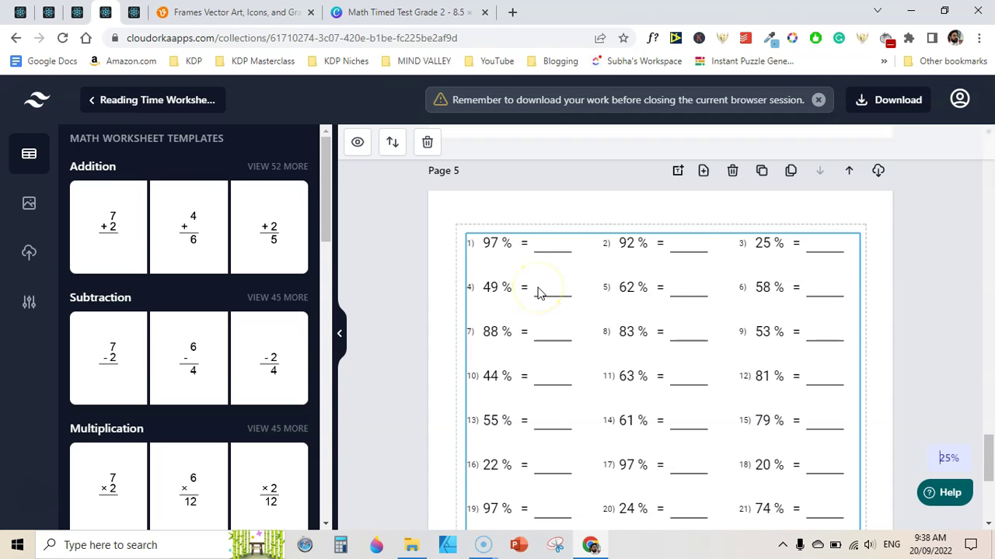
- Browse the template list to examine the Time, Fractions, Decimal and Percentage categories
left_click_drag(328, 173, 323, 348)
left_click_drag(326, 392, 327, 437)
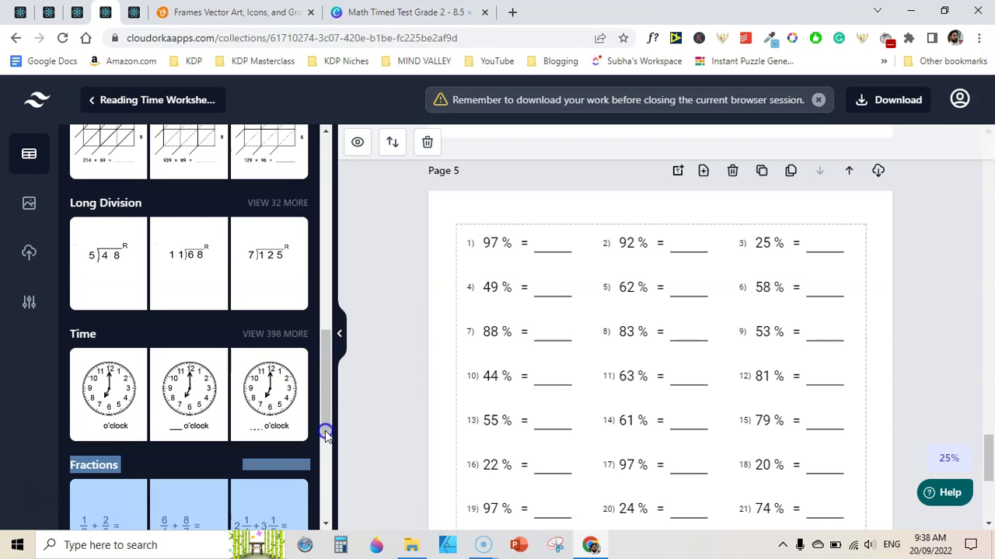
left_click(296, 457)
scroll(264, 327, "down", 2)
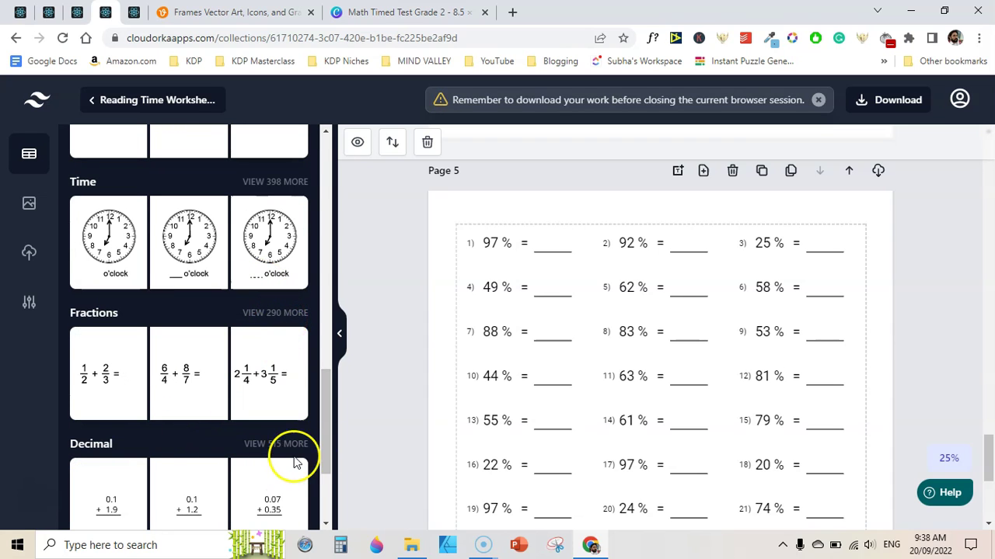
scroll(328, 423, "down", 1)
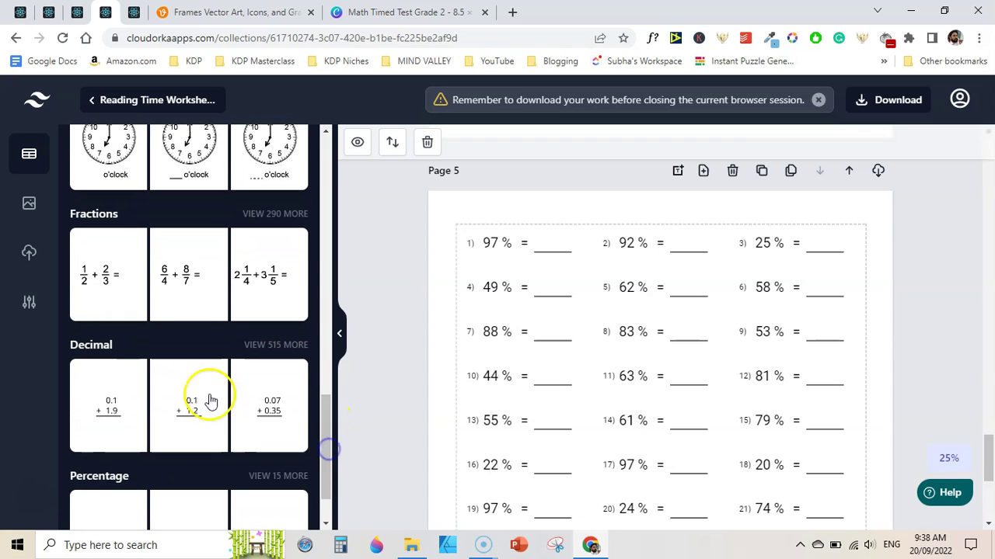
left_click_drag(326, 418, 329, 444)
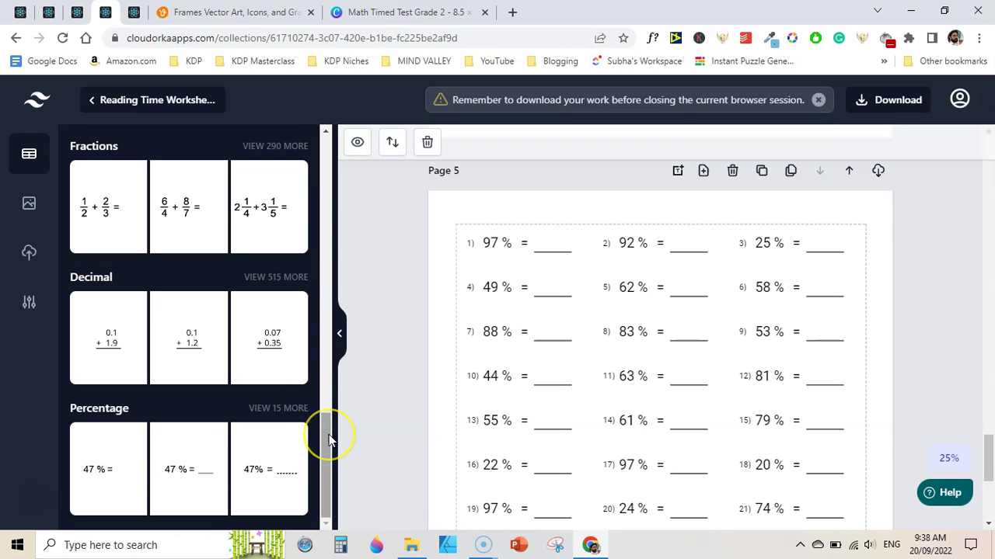
left_click_drag(329, 434, 326, 381)
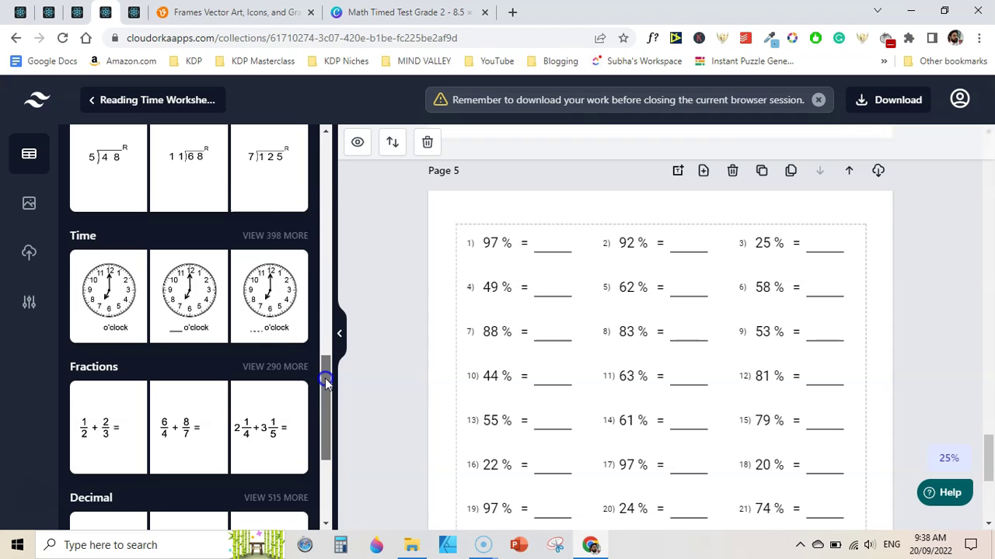
left_click_drag(326, 381, 324, 359)
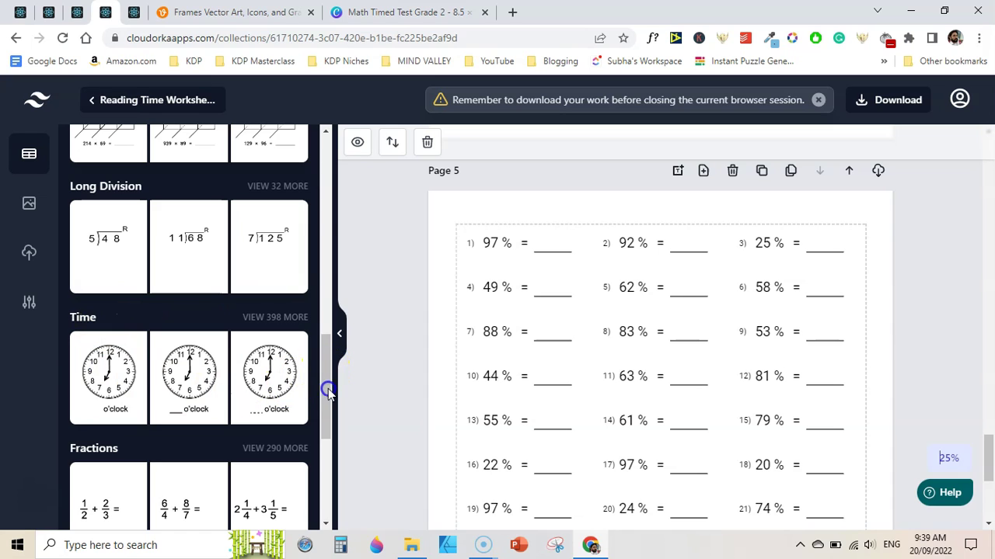
left_click_drag(330, 400, 330, 442)
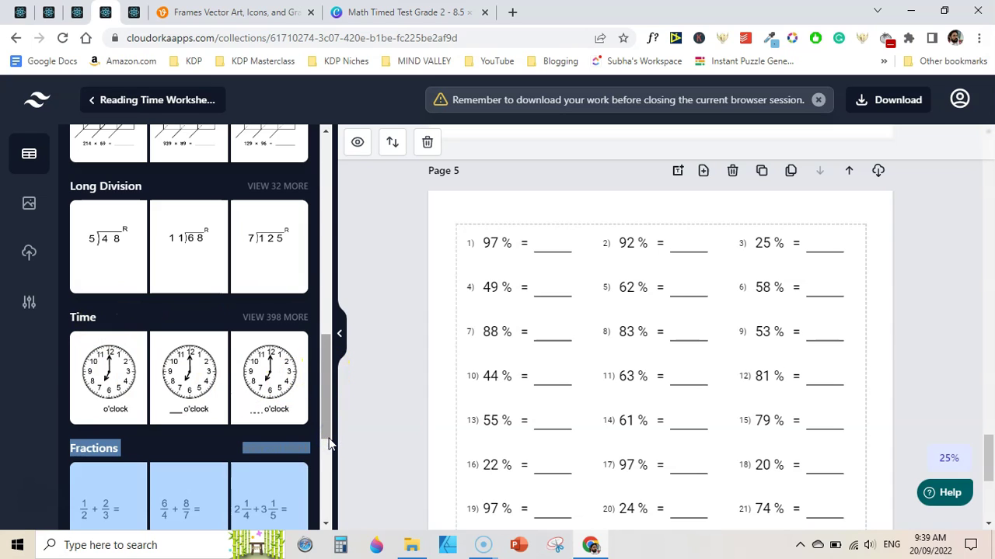
- Return to the Math Worksheets Generator overview page and view the ELITE upgrade card
left_click(353, 423)
left_click(325, 403)
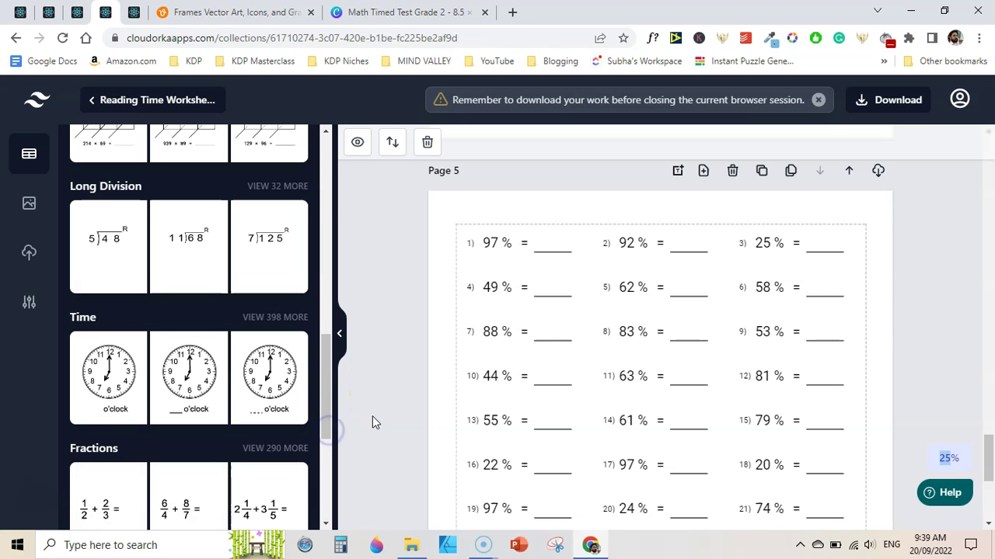
double_click(946, 458)
left_click(20, 12)
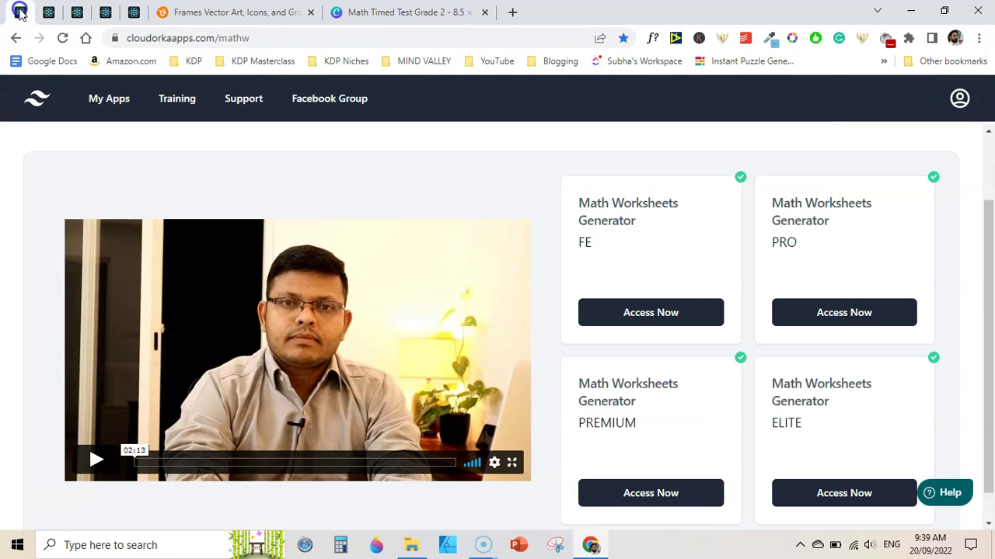
scroll(993, 289, "down", 1)
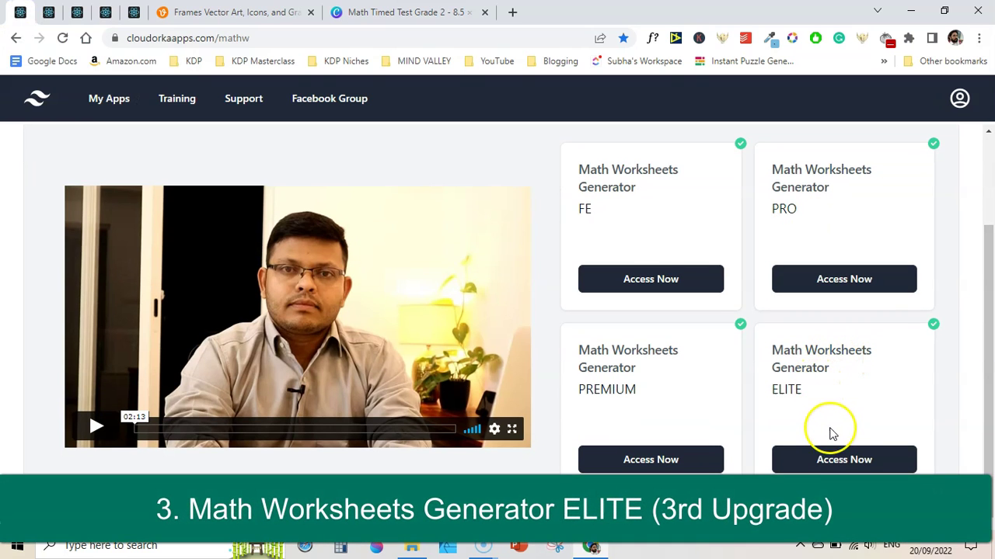
- Switch to the Addition collection and browse its image library from the Animals category down to Vehicle
left_click(133, 12)
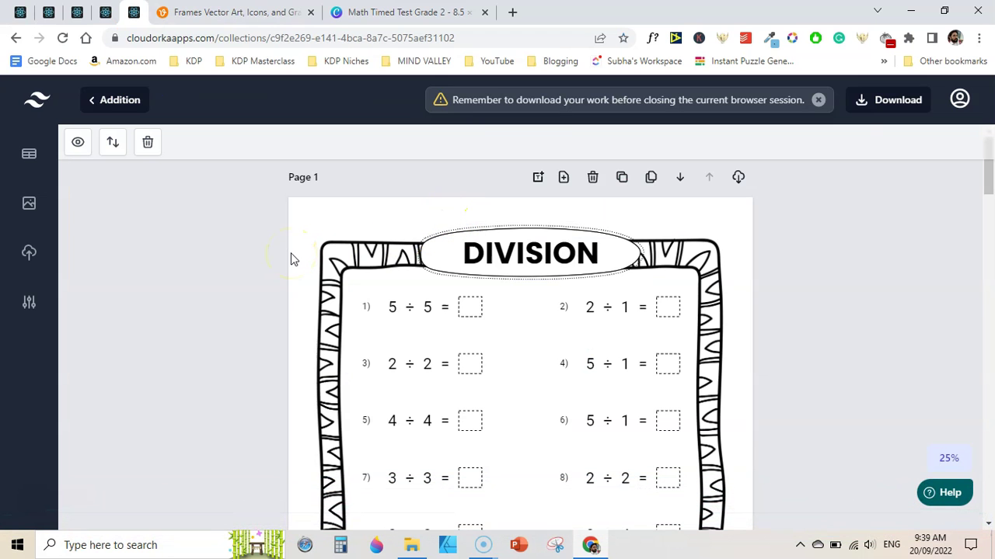
left_click(29, 203)
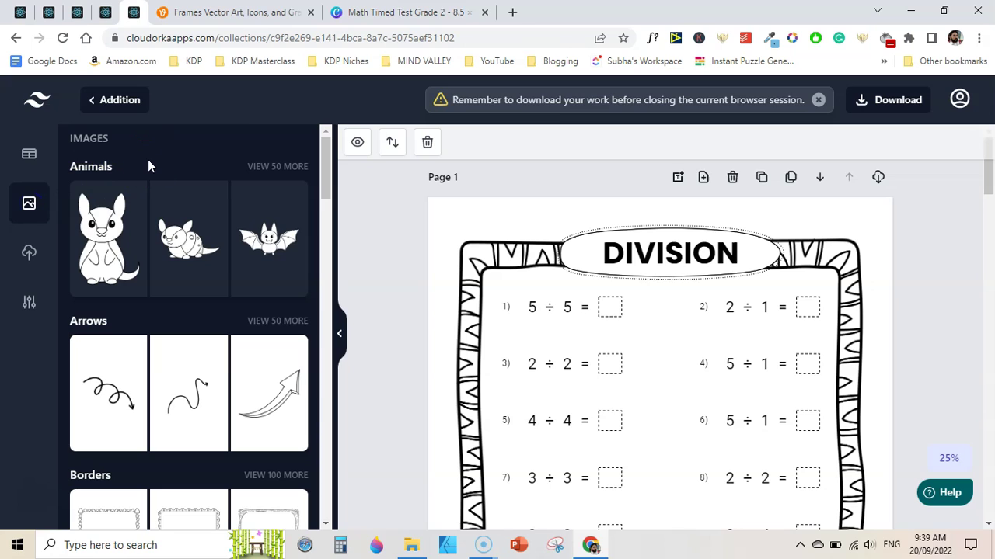
left_click(126, 195)
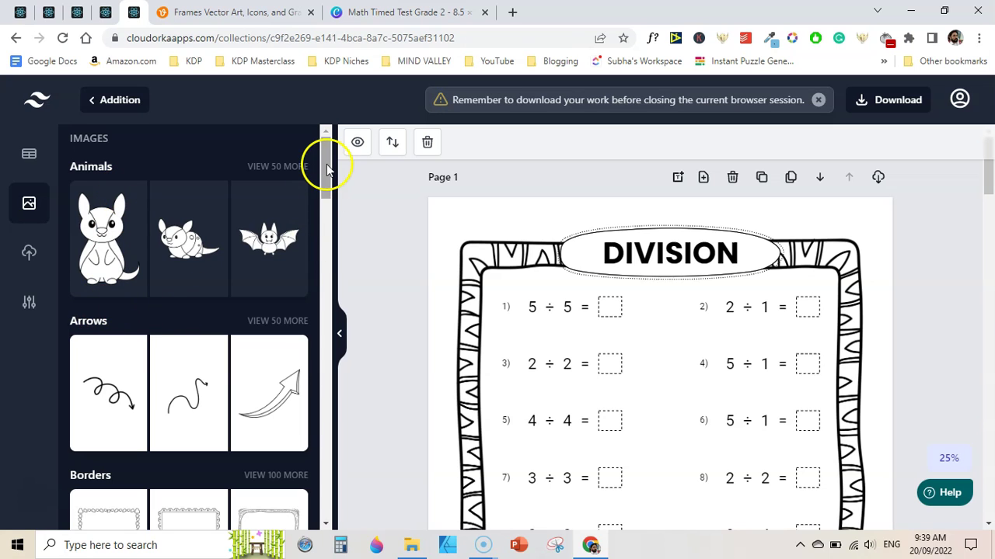
left_click_drag(325, 165, 325, 183)
scroll(285, 284, "down", 2)
scroll(275, 279, "down", 1)
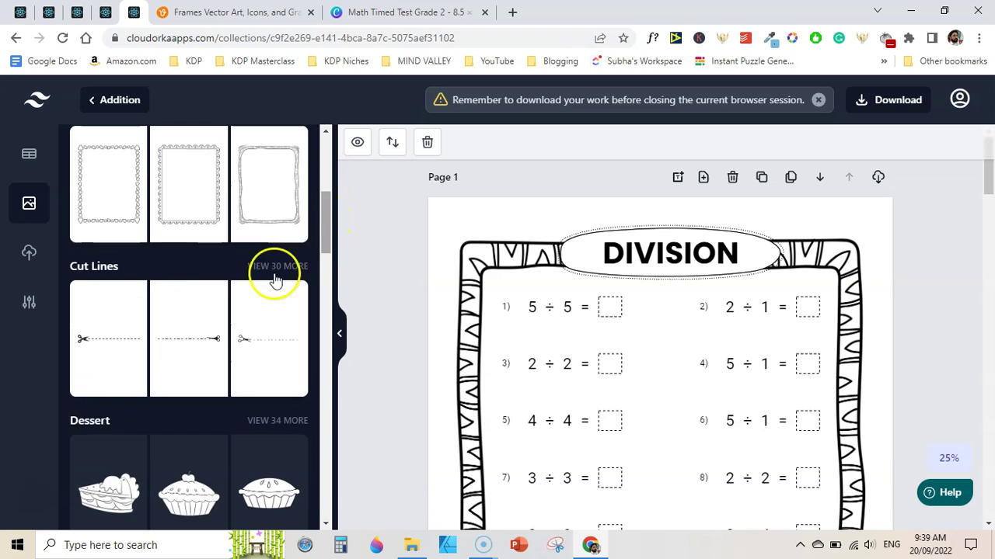
scroll(171, 249, "down", 4)
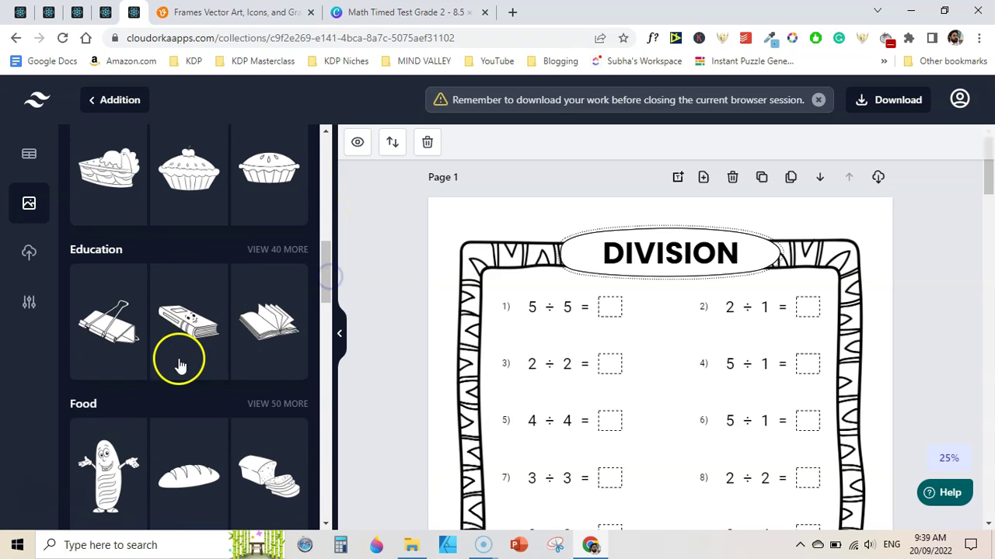
left_click_drag(322, 269, 328, 505)
left_click(730, 366)
left_click(543, 257)
left_click(437, 256)
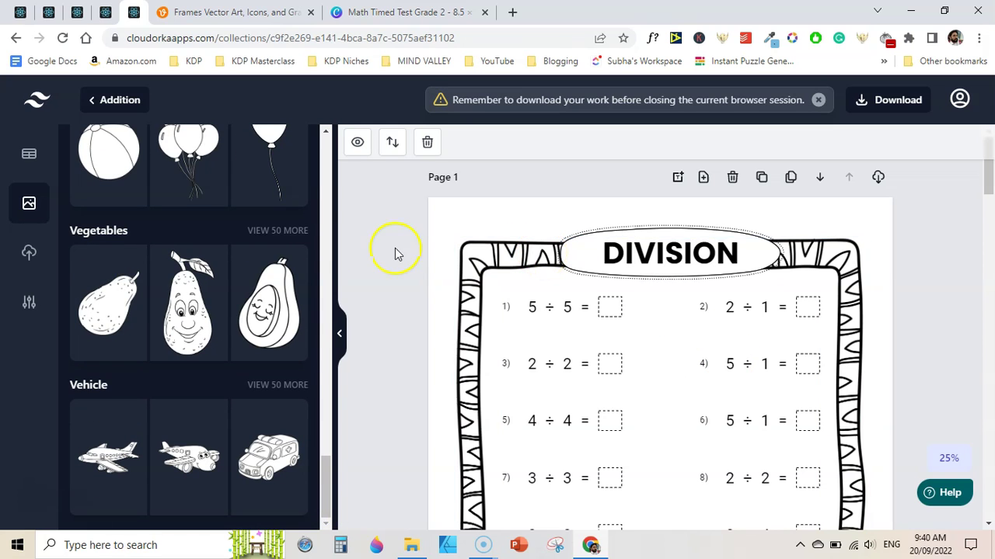
- Recolour the DIVISION title on page 1 to red D0021B
mouse_move(987, 177)
left_mouse_down()
mouse_move(987, 213)
mouse_move(989, 165)
left_mouse_up()
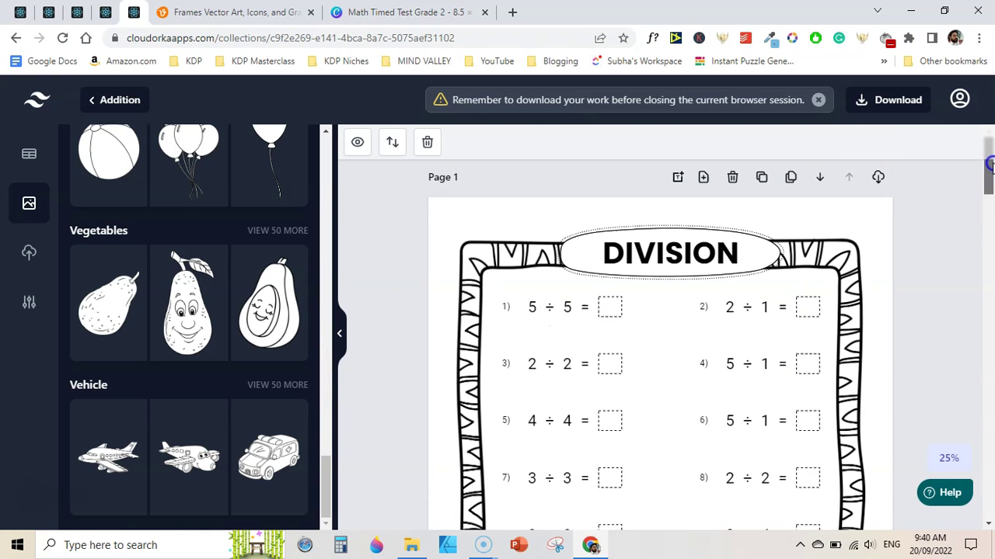
left_click(484, 264)
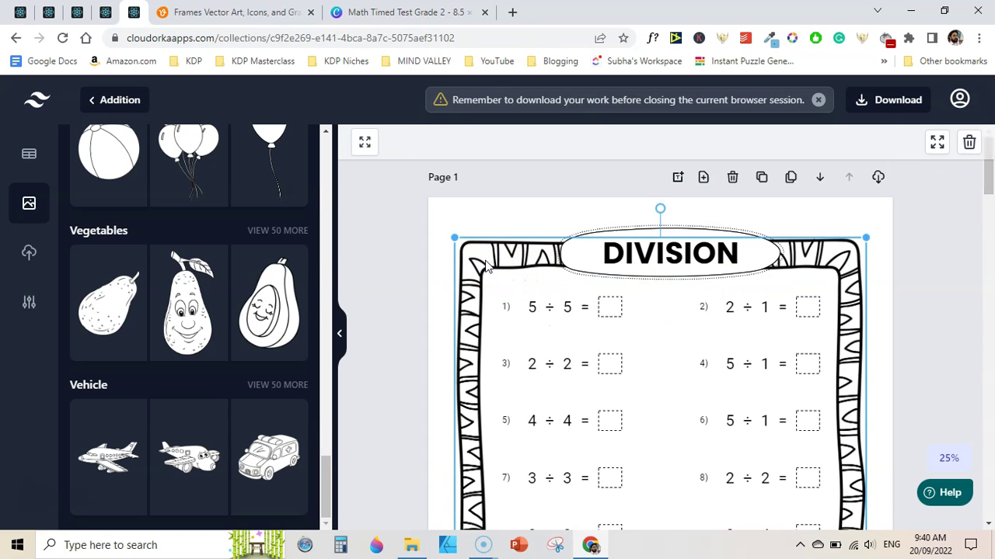
left_click(571, 257)
left_click(668, 253)
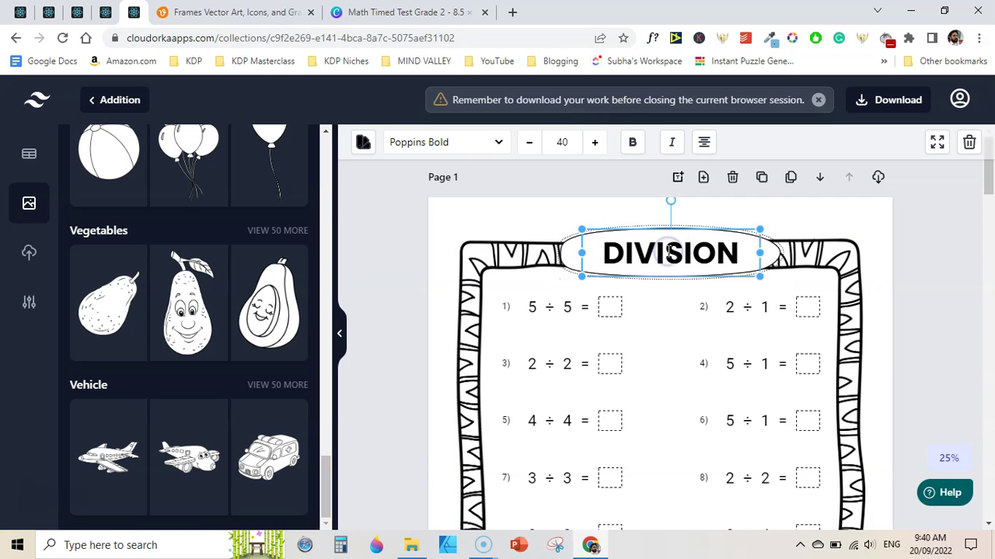
double_click(668, 251)
left_click(363, 142)
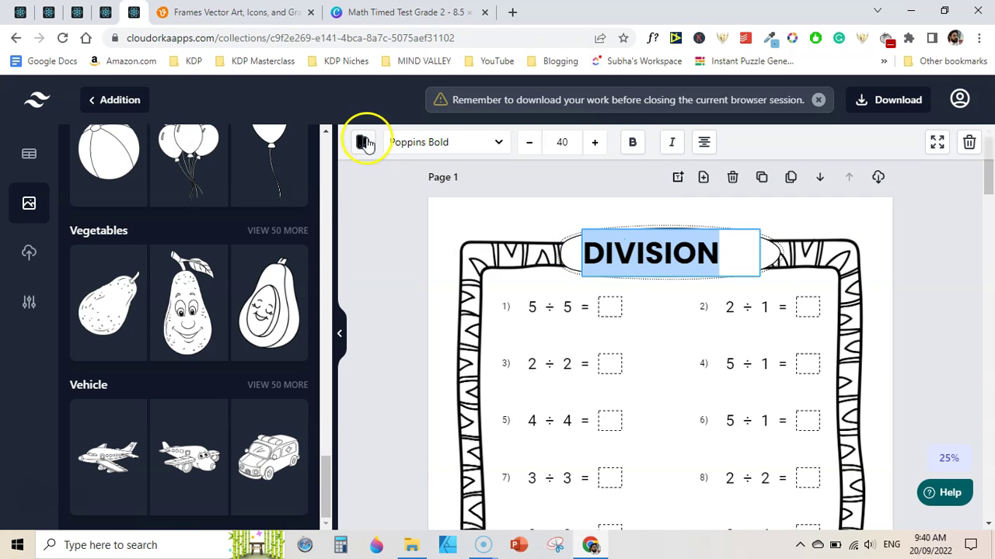
left_click(365, 441)
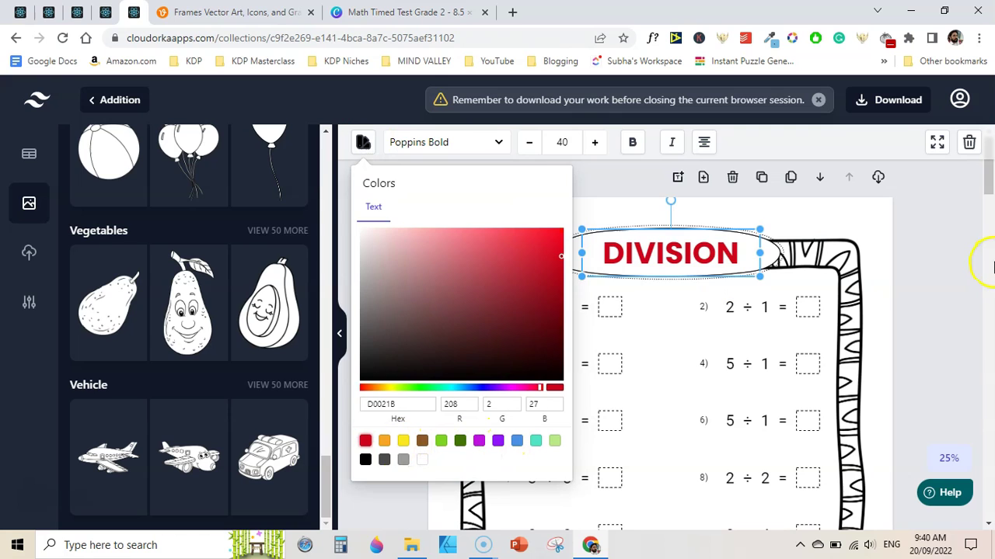
left_click(956, 276)
- Recolour the division problems on page 1 to blue
left_click(626, 342)
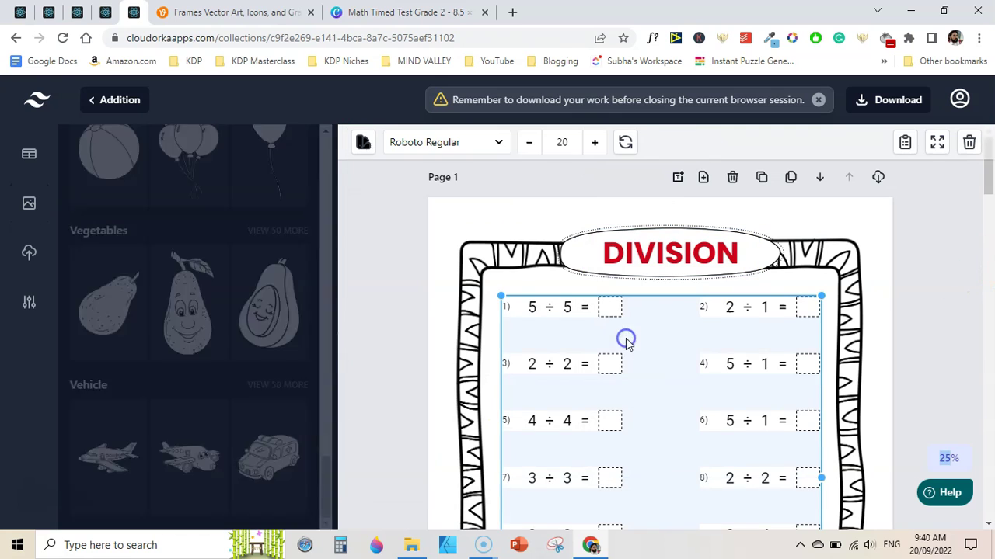
left_click(363, 142)
left_click(517, 440)
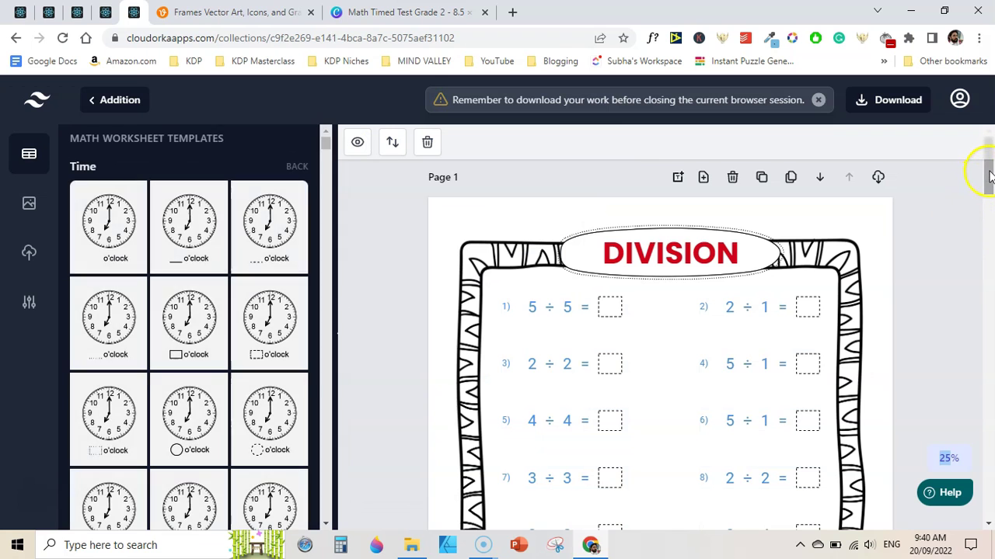
- Look through the collection's sample pages, from the ADDITION worksheet on page 2 to the end of the Reading Time clock worksheet
left_click_drag(988, 170, 990, 242)
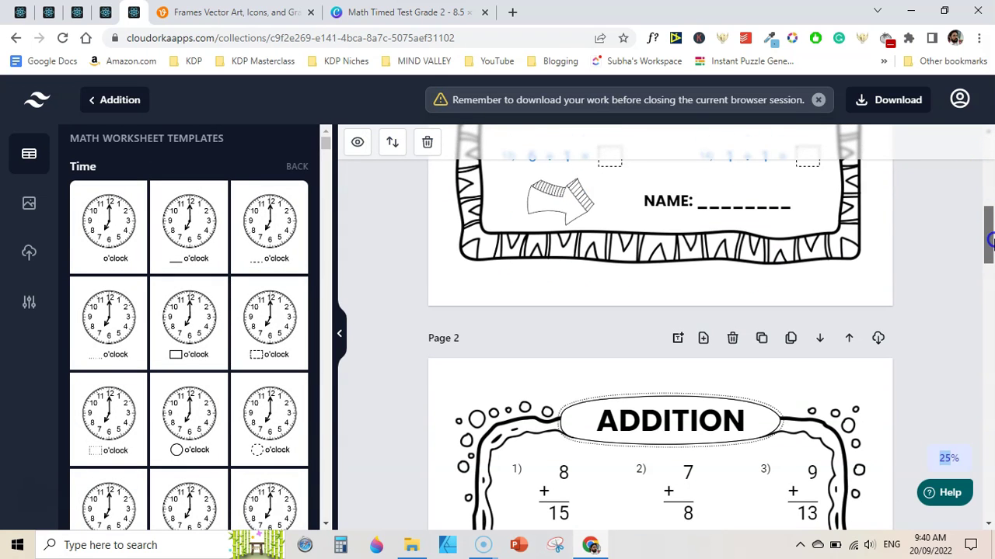
left_click(566, 203)
left_click(817, 238)
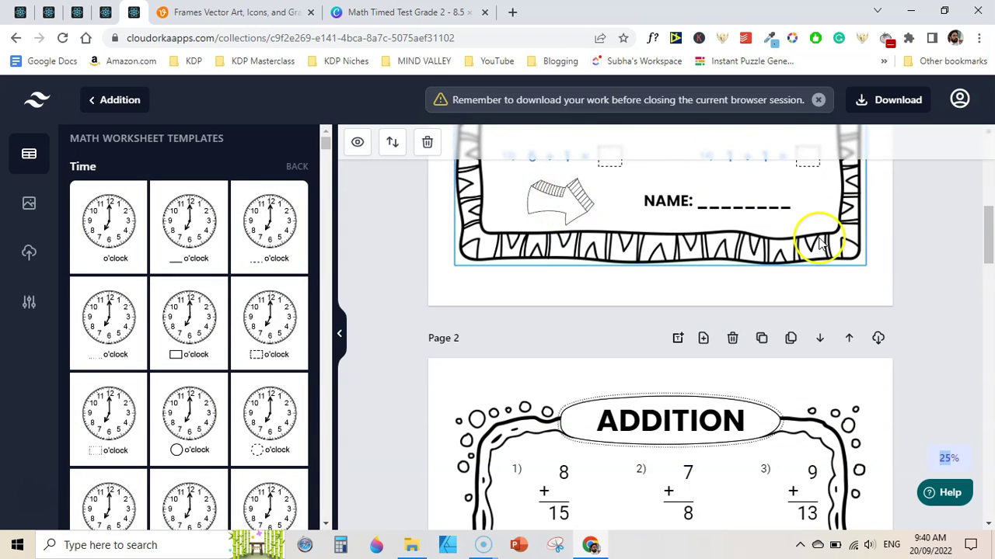
left_click_drag(984, 211, 987, 262)
left_click(299, 167)
left_click(705, 268)
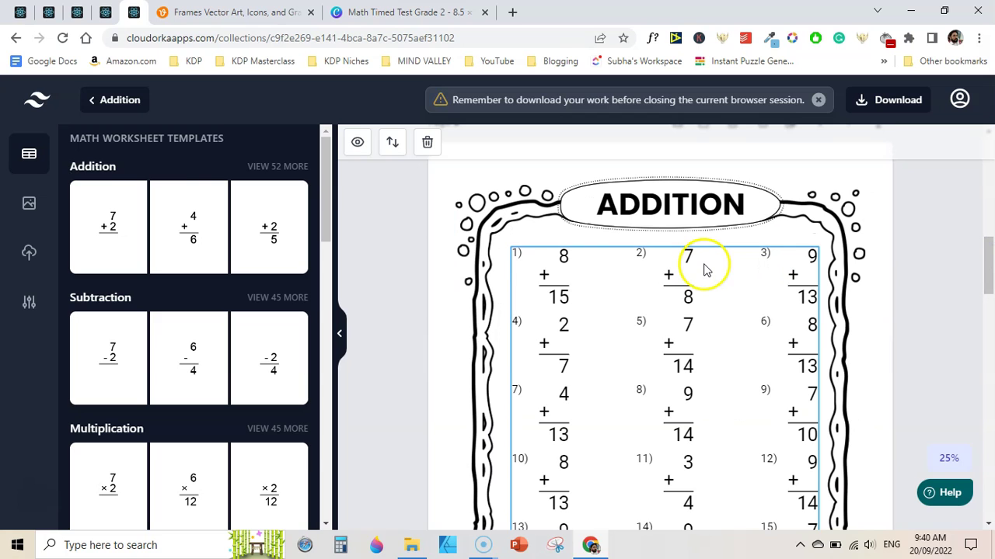
left_click(843, 225)
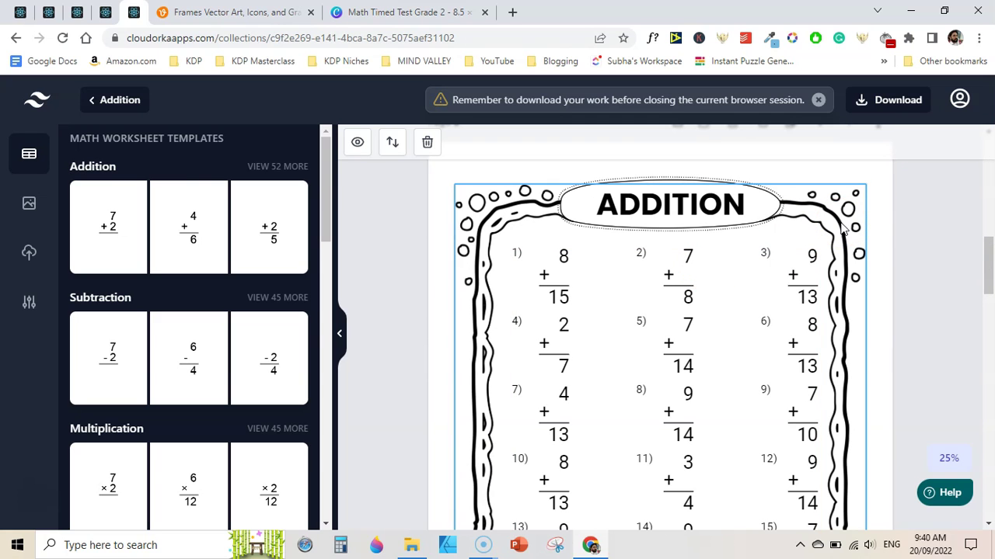
left_click(988, 245)
left_click_drag(990, 249, 990, 439)
left_click(842, 218)
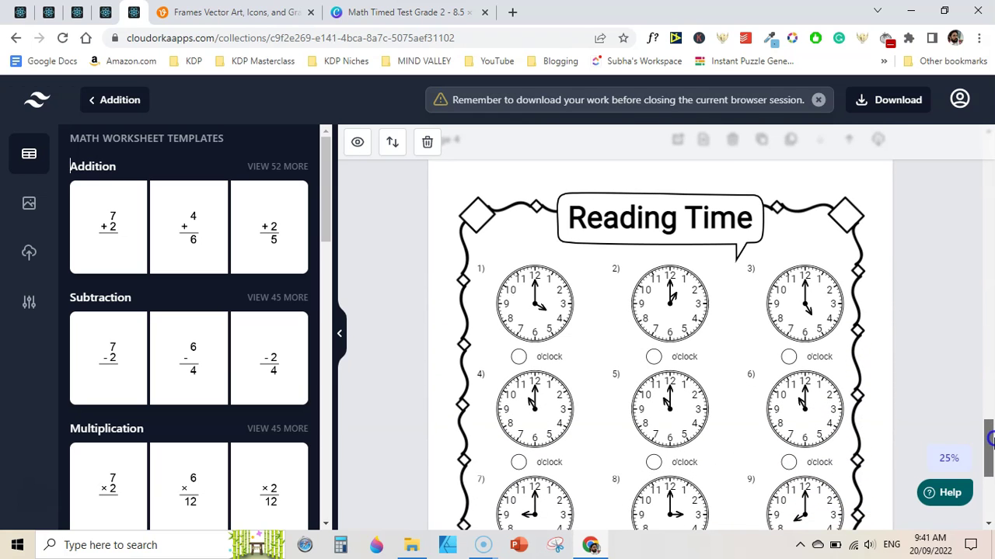
left_click(719, 321)
left_click(990, 480)
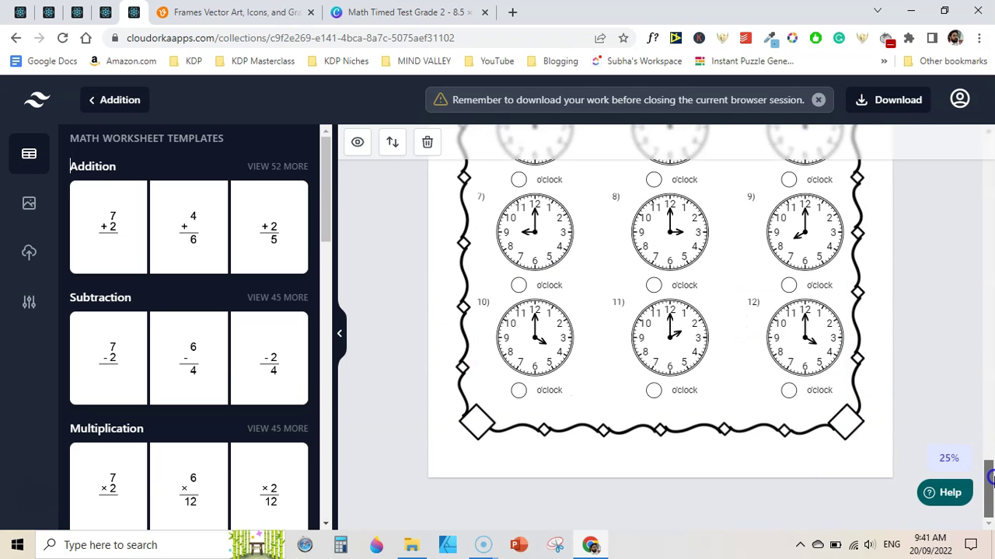
- Reopen the image library and view the full Animals category
left_click(371, 320)
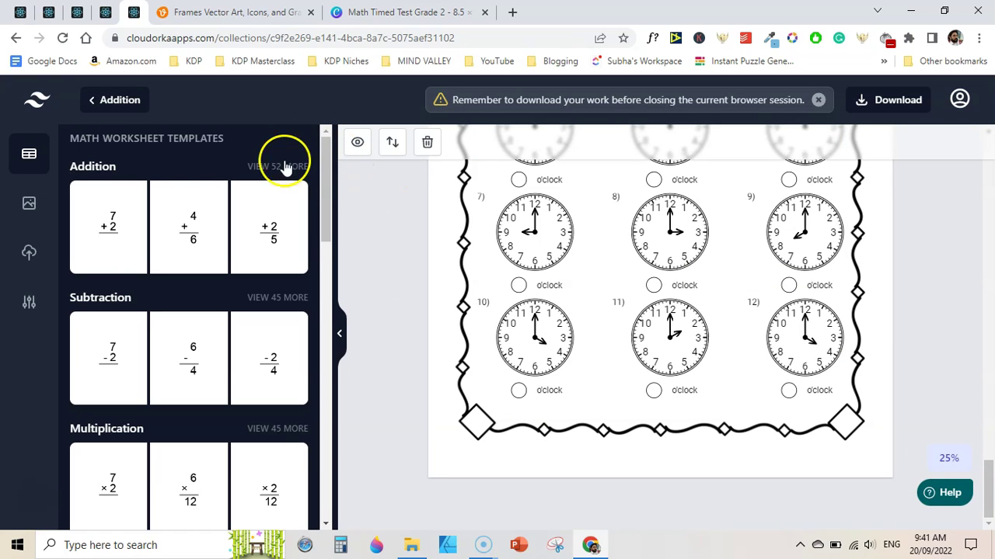
left_click_drag(322, 171, 313, 134)
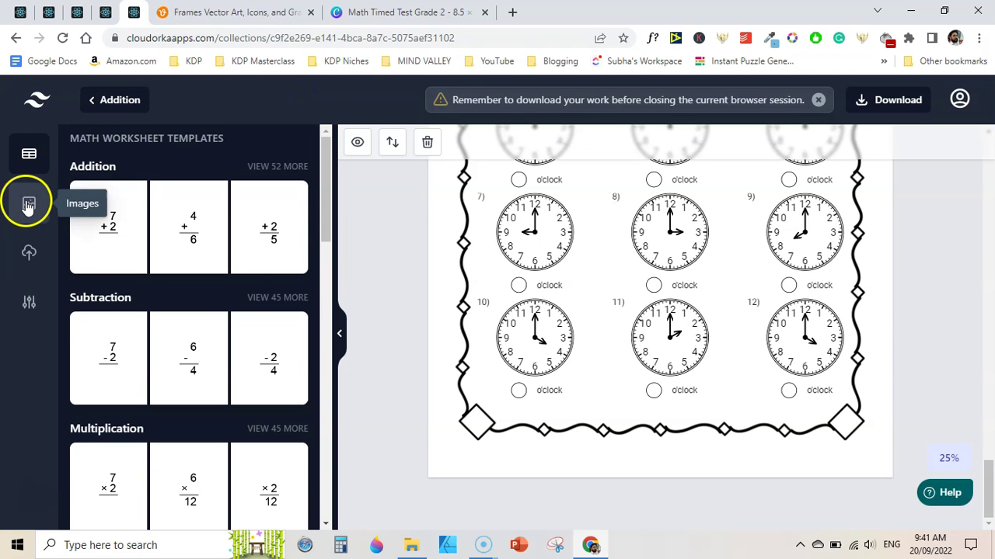
left_click(29, 204)
left_click(29, 203)
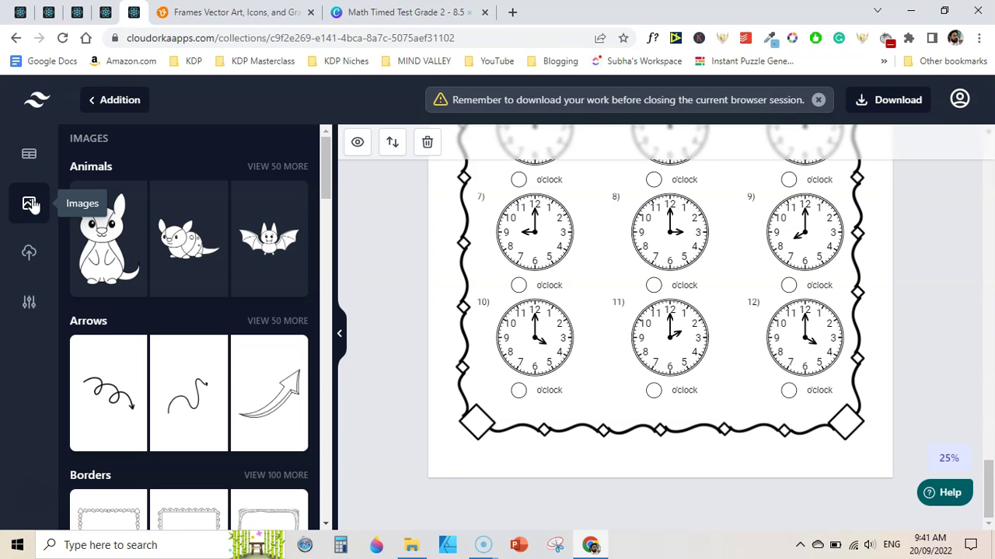
left_click(204, 177)
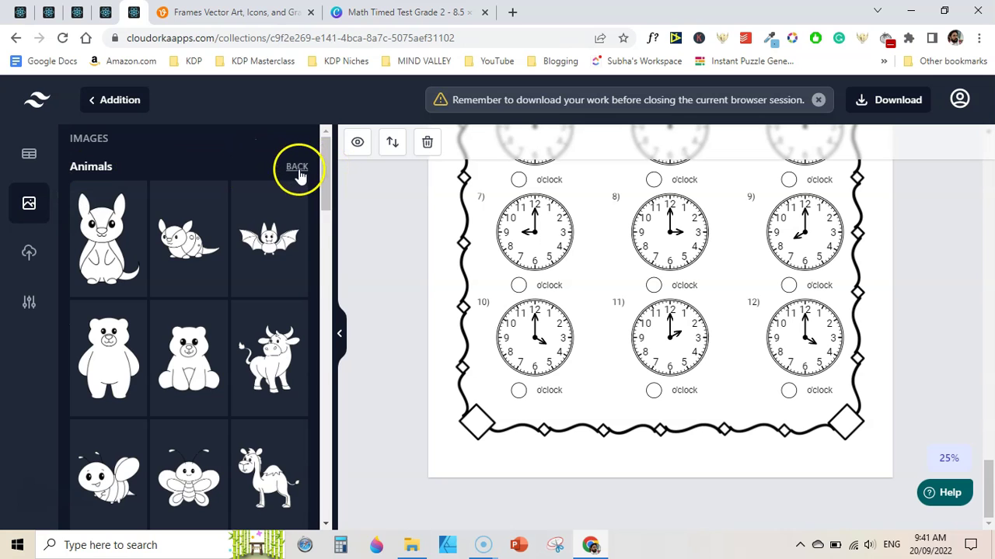
left_click(288, 170)
- Examine the Arrows and Borders categories of the image library
left_click(284, 320)
left_click(332, 480)
left_click_drag(332, 480, 326, 210)
left_click(289, 203)
mouse_move(325, 167)
left_mouse_down()
mouse_move(321, 319)
mouse_move(323, 152)
left_mouse_up()
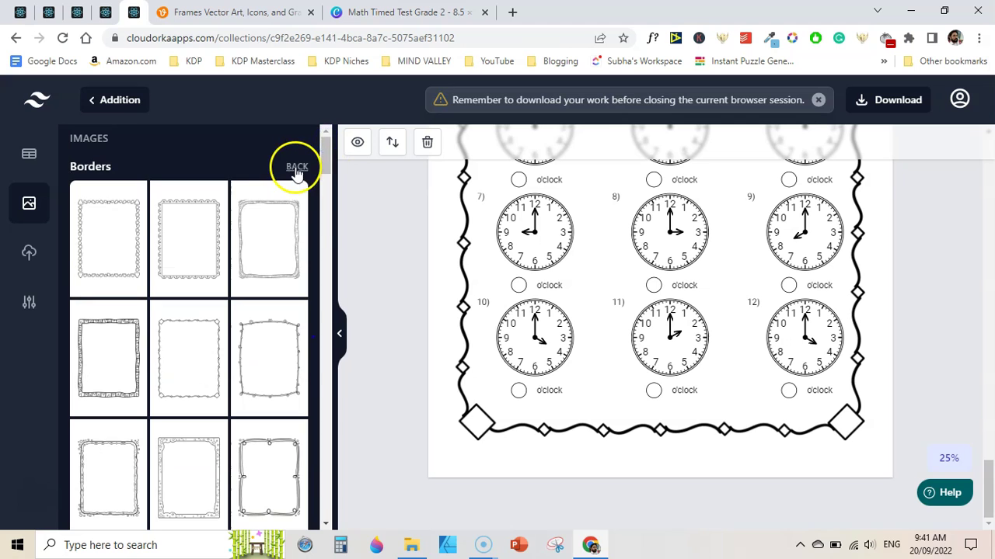
left_click(296, 170)
- View the full Cut Lines and Dessert categories of the image library
left_click_drag(326, 208, 326, 228)
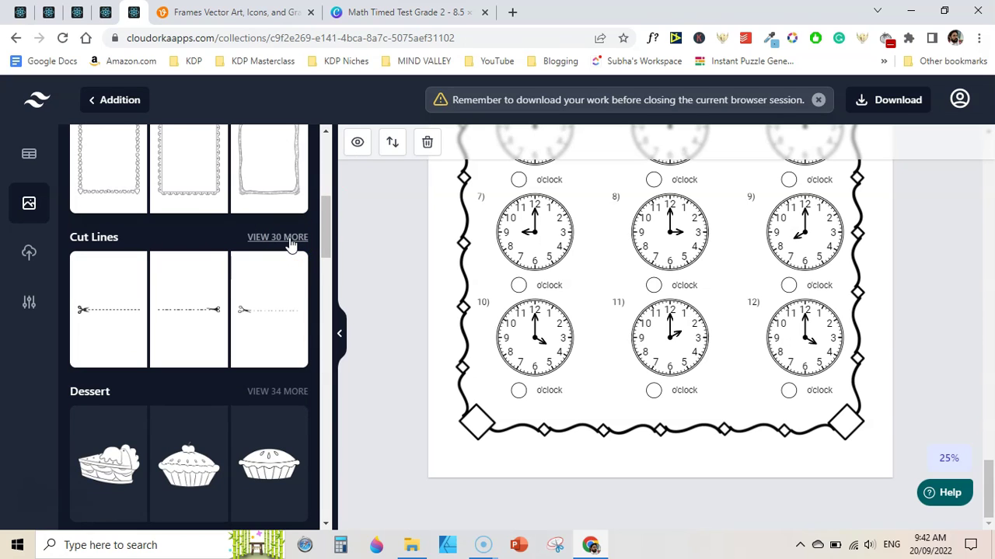
left_click(289, 239)
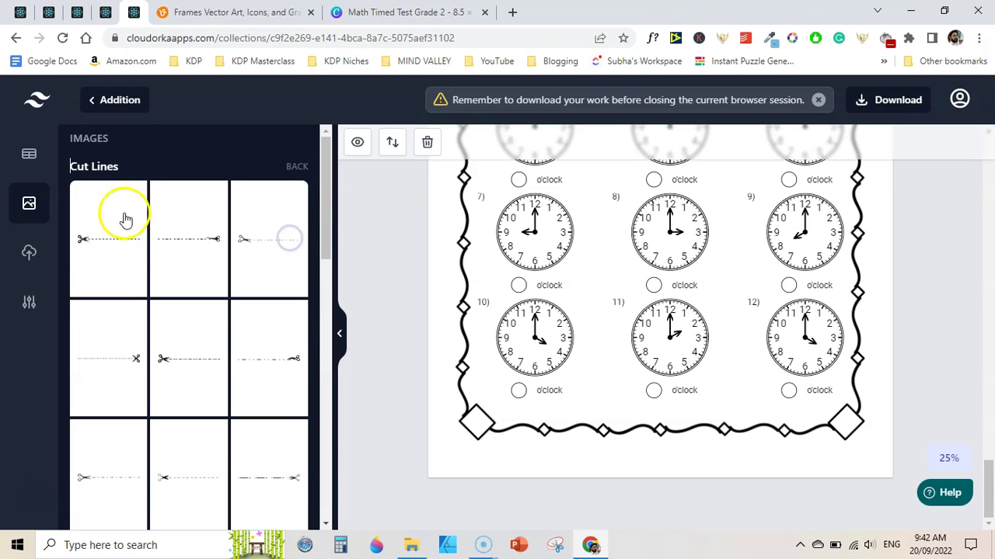
left_click(297, 167)
left_click_drag(325, 209, 326, 238)
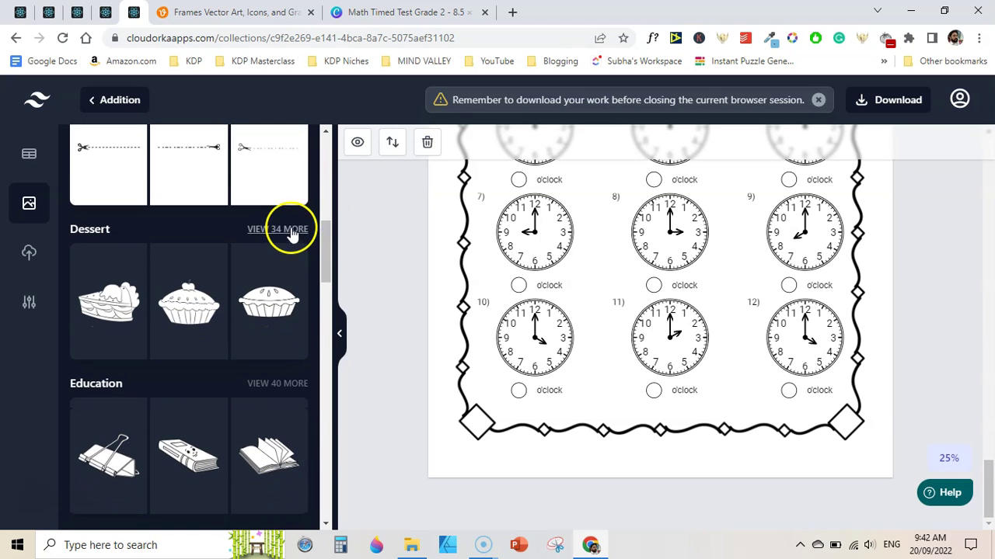
left_click(291, 233)
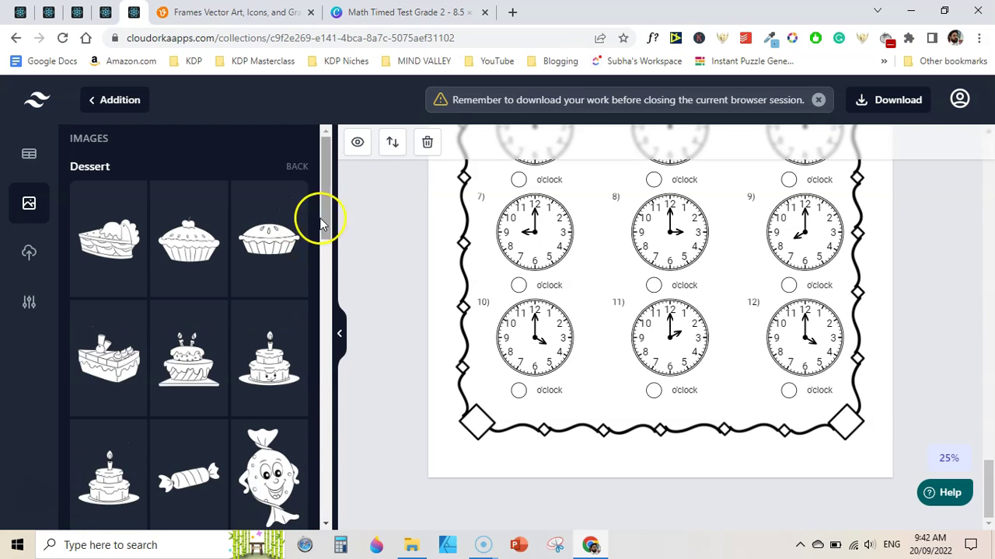
left_click(297, 165)
- Examine the full Education and Food image categories and return to the DIVISION worksheet on page 1
scroll(333, 247, "down", 2)
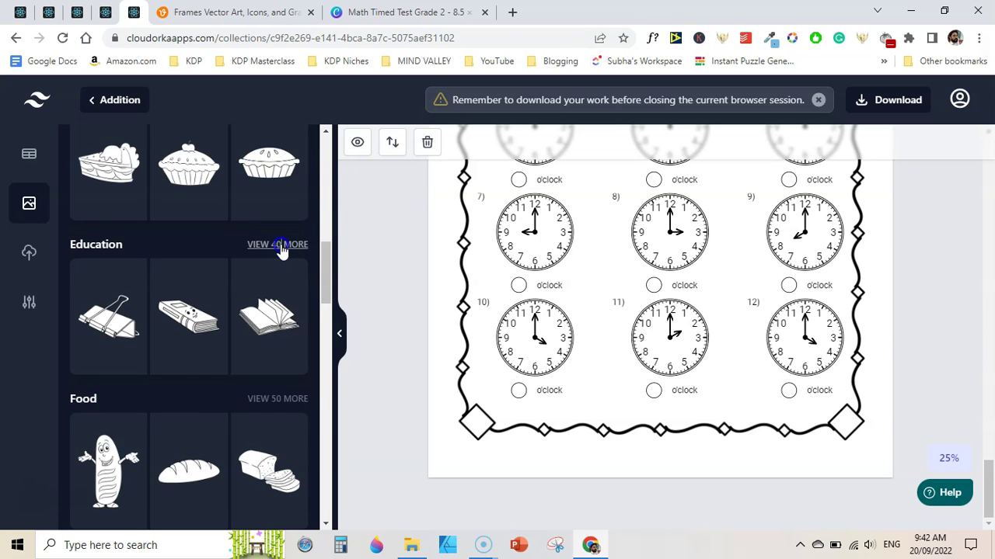
left_click(282, 247)
left_click(300, 169)
scroll(327, 278, "down", 2)
left_click(277, 284)
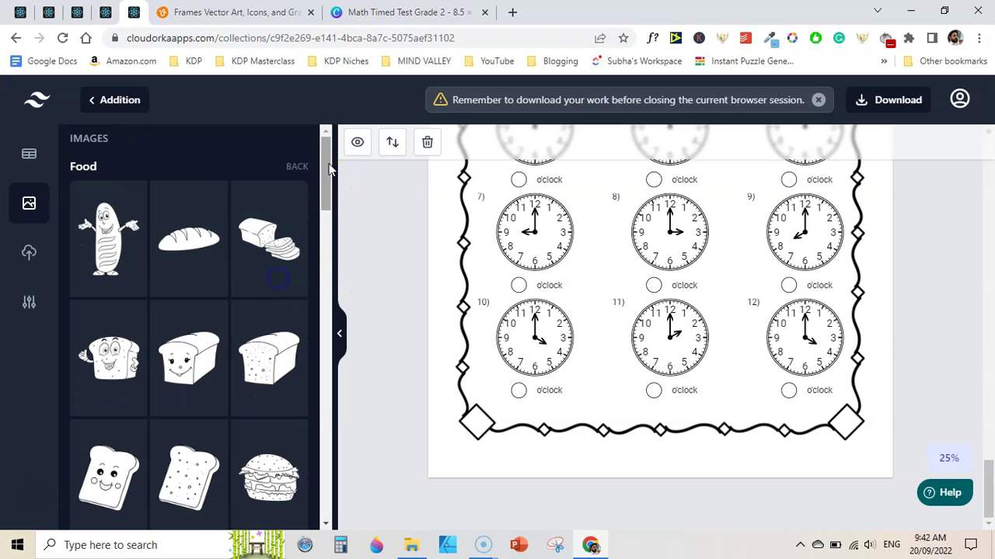
scroll(328, 202, "down", 5)
left_click_drag(329, 223, 349, 138)
left_click(295, 167)
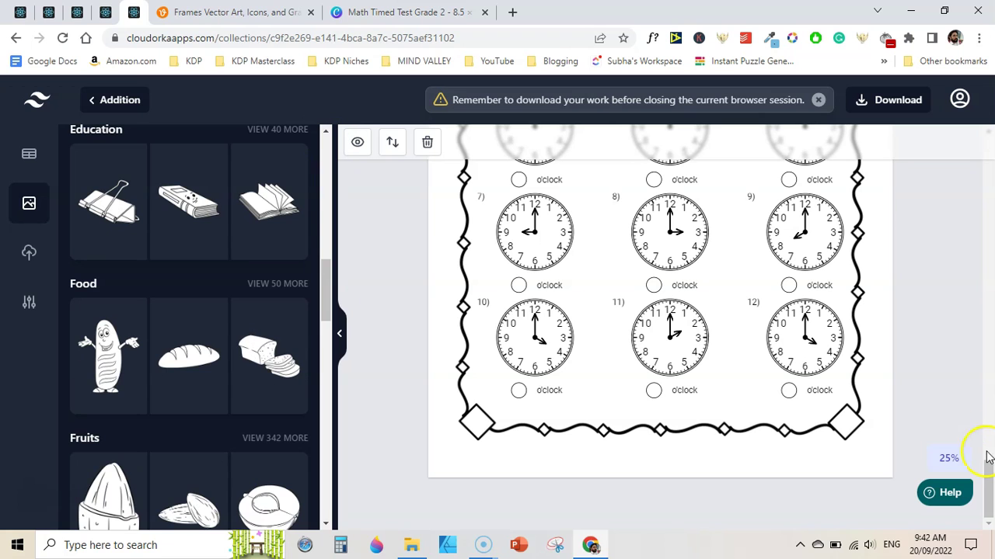
left_click_drag(980, 488, 990, 159)
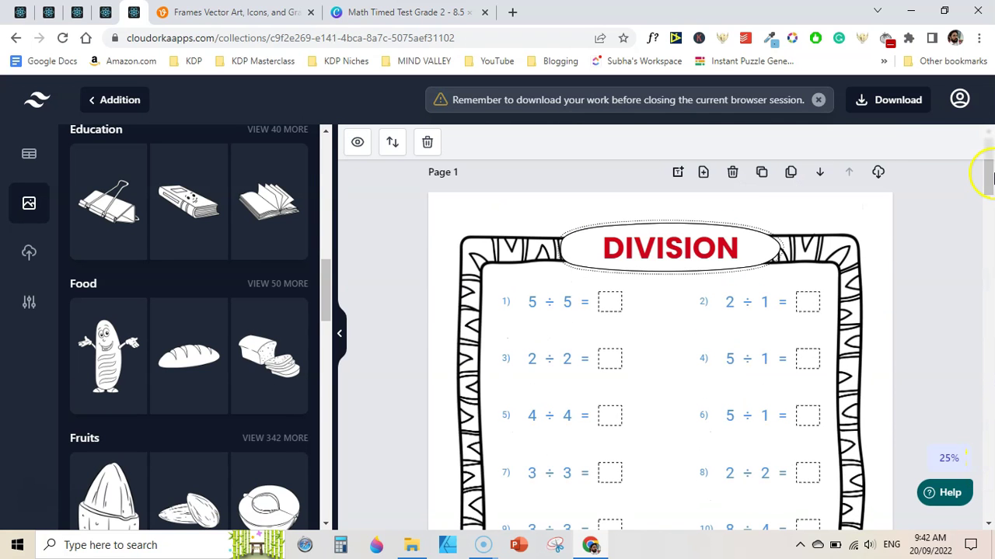
- Revisit the overview page of the four Math Worksheets Generator tiers and show the uploaded images in the PRO FEATURES collection
left_click(53, 11)
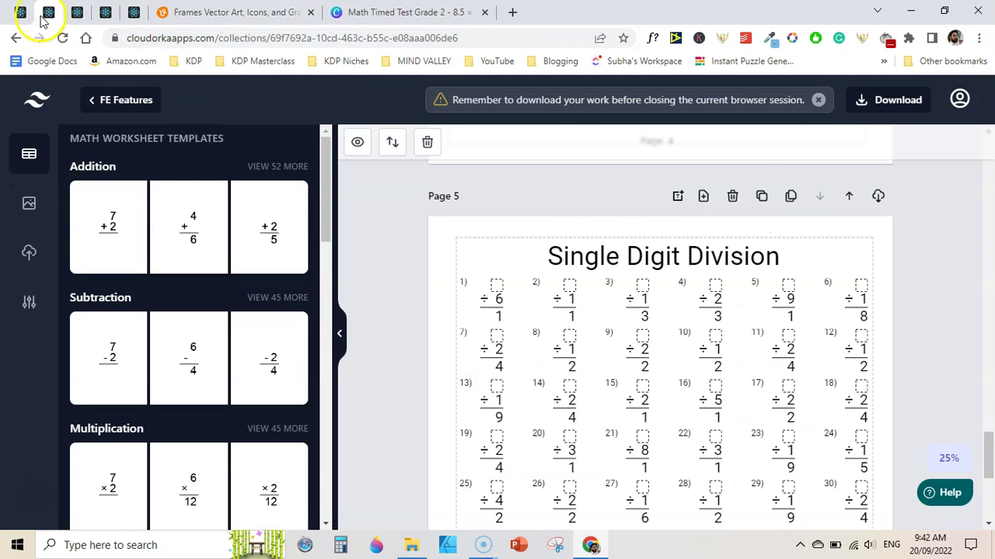
left_click(20, 11)
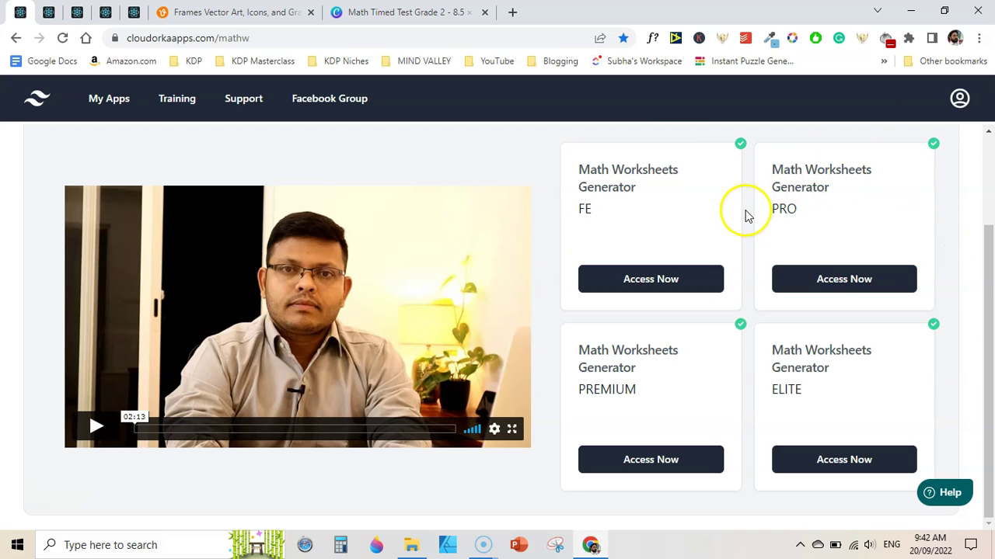
left_click(77, 12)
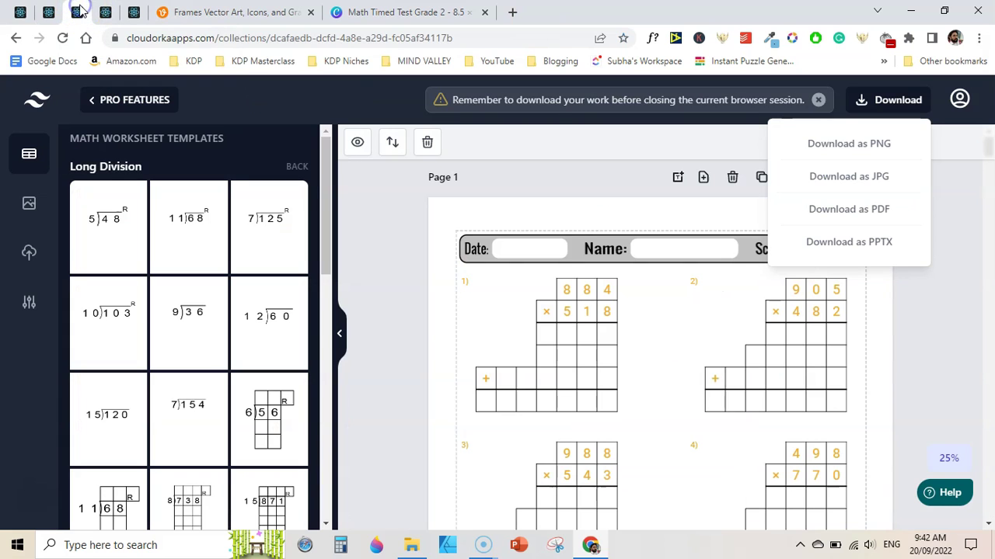
left_click(28, 253)
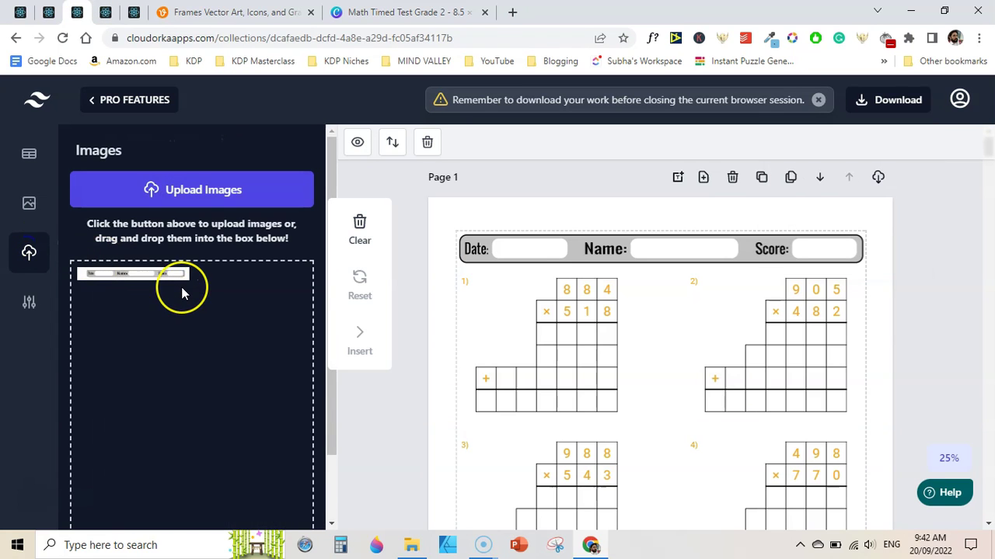
- Review page 1 of the FE Features collection and compare it with the Reading Time and PRO FEATURES collections
left_click(49, 11)
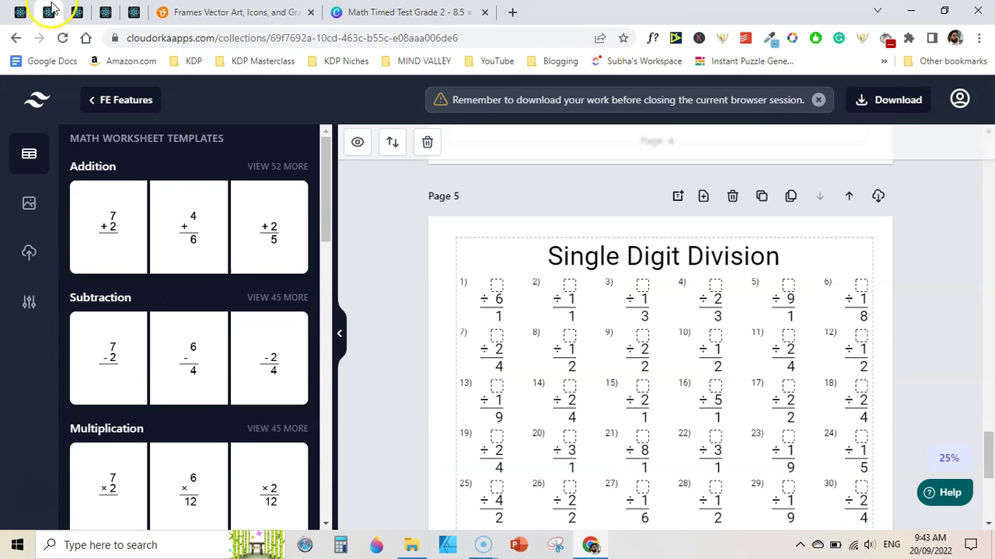
left_click_drag(988, 462, 989, 161)
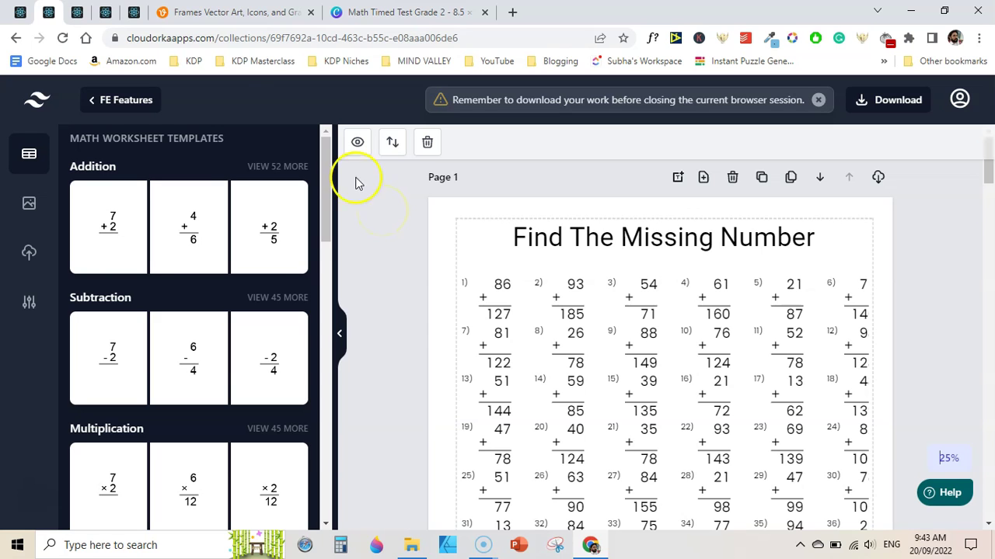
left_click(90, 11)
left_click(107, 12)
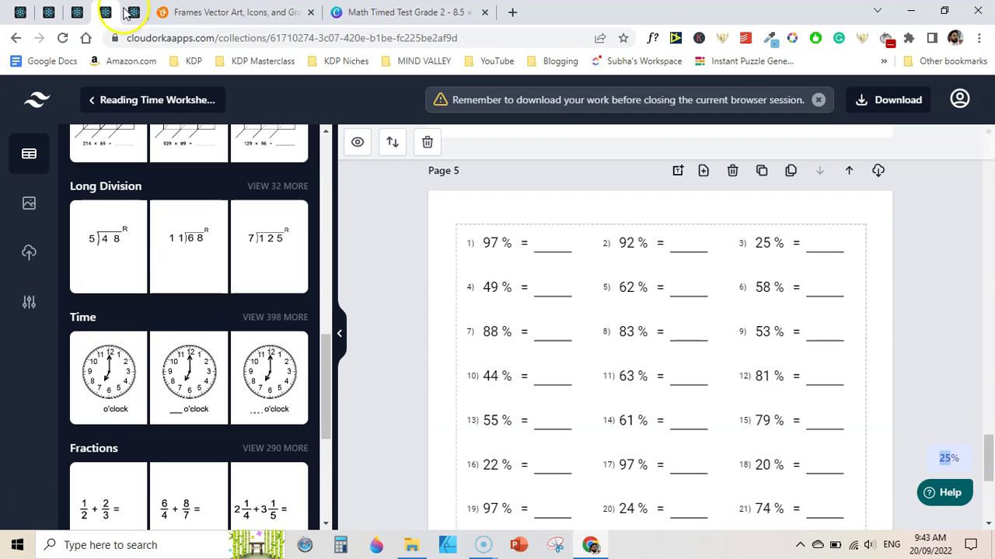
left_click(111, 14)
left_click(80, 11)
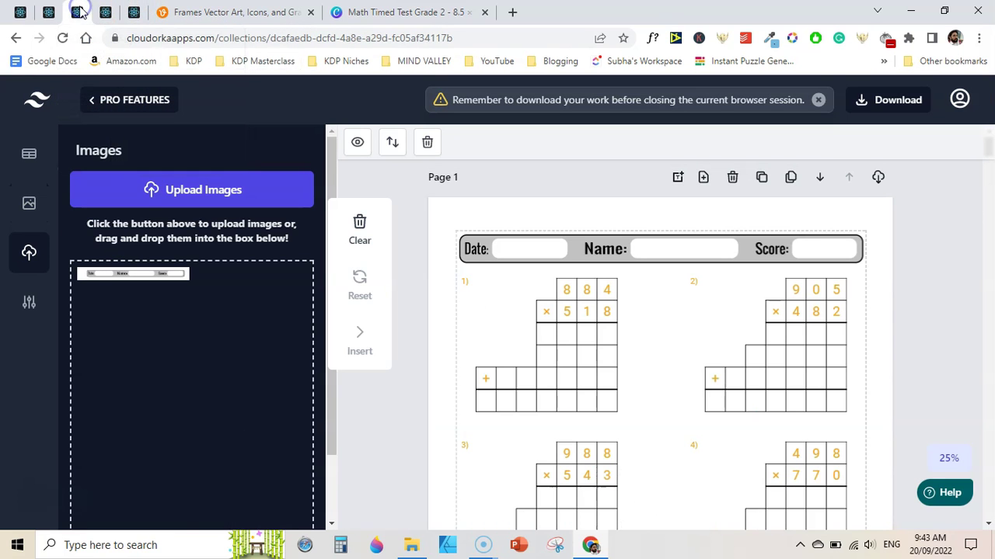
left_click(41, 12)
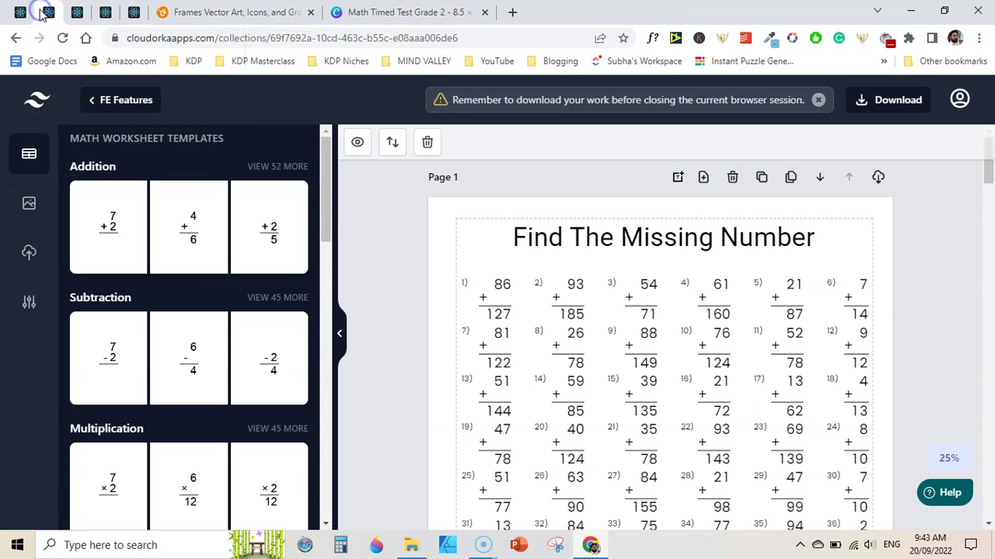